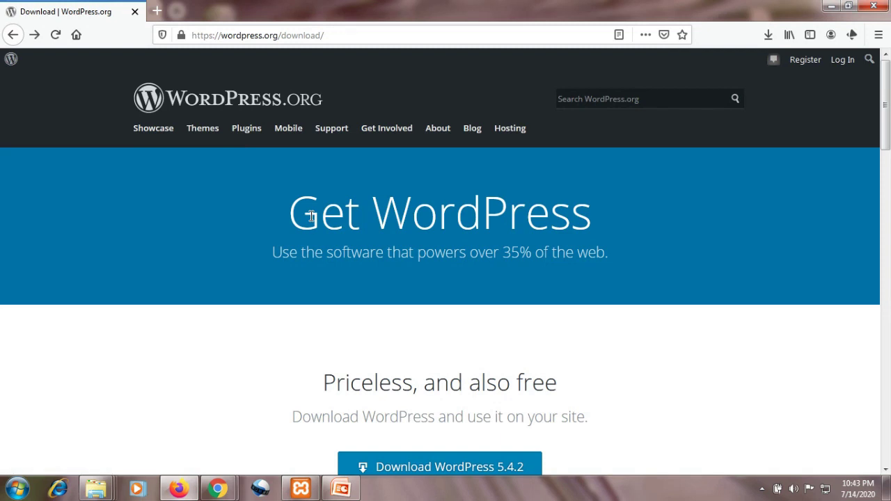
- Scroll the WordPress 5.4.2 download page and show the recent downloads with wordpress-5.4.2.zip
scroll(312, 217, "down", 4)
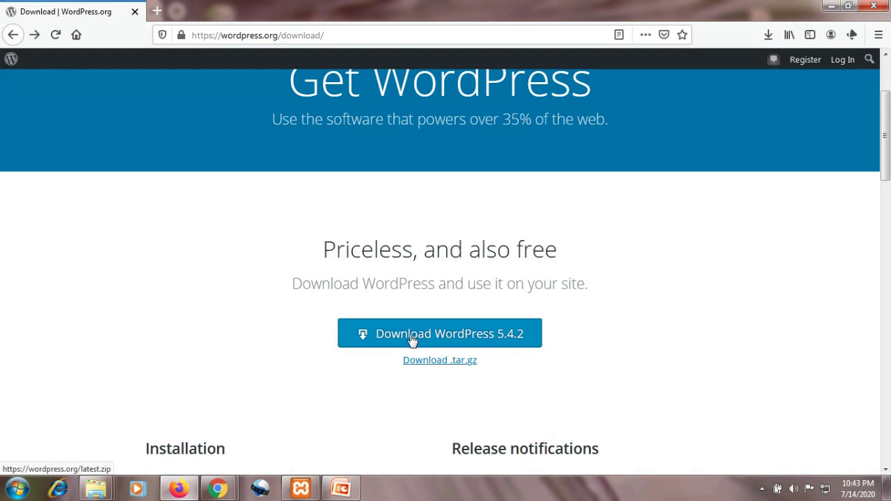
left_click(769, 33)
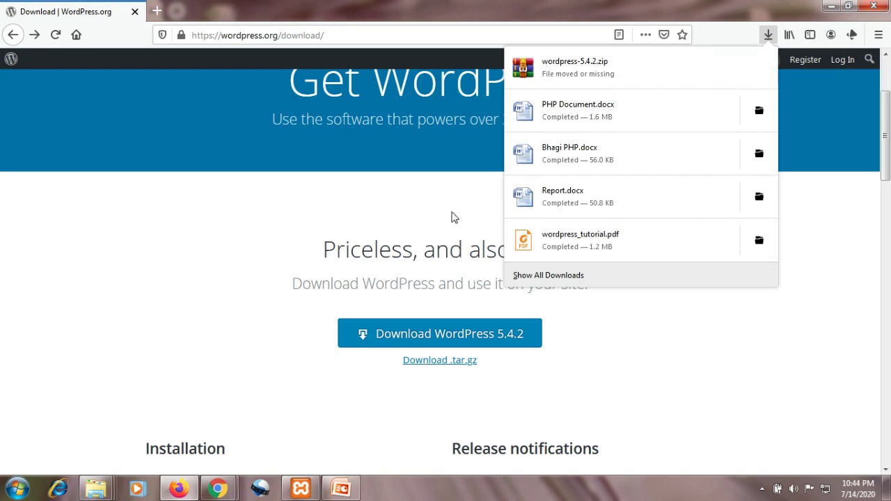
left_click(96, 489)
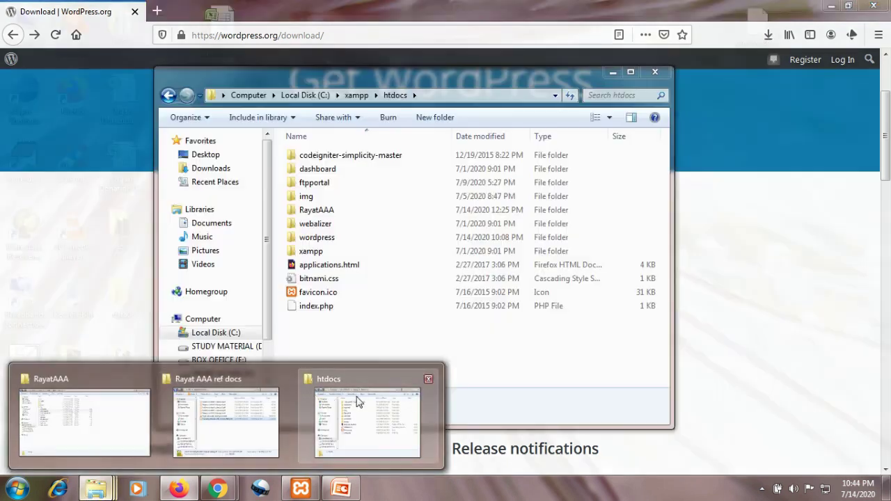
- Browse from Local Disk (C:) into xampp\htdocs to confirm the wordpress folder, then minimize Explorer
left_click(354, 399)
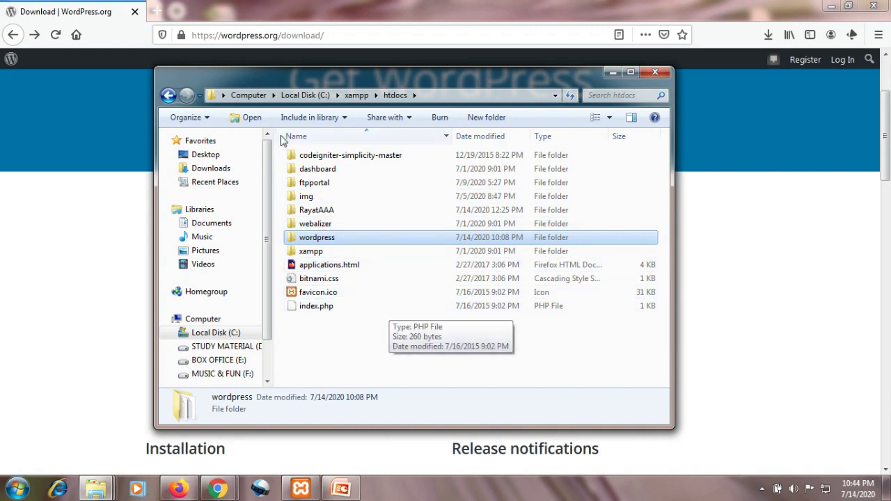
left_click(306, 97)
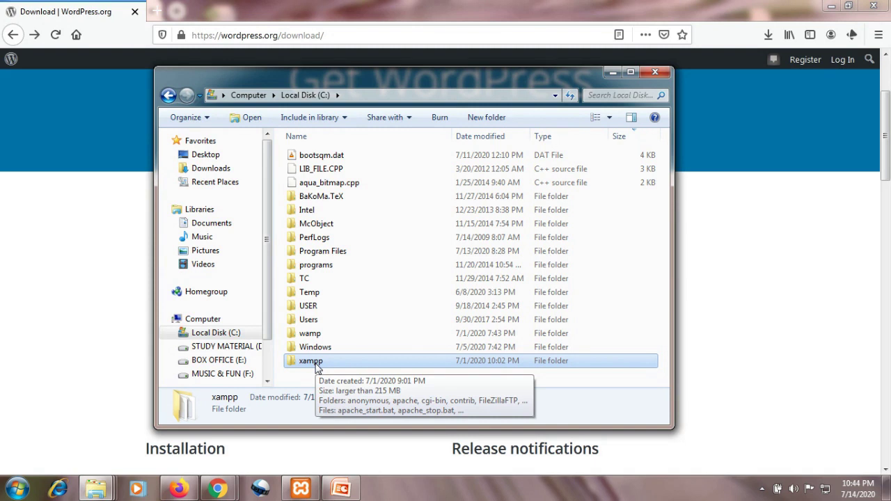
double_click(311, 361)
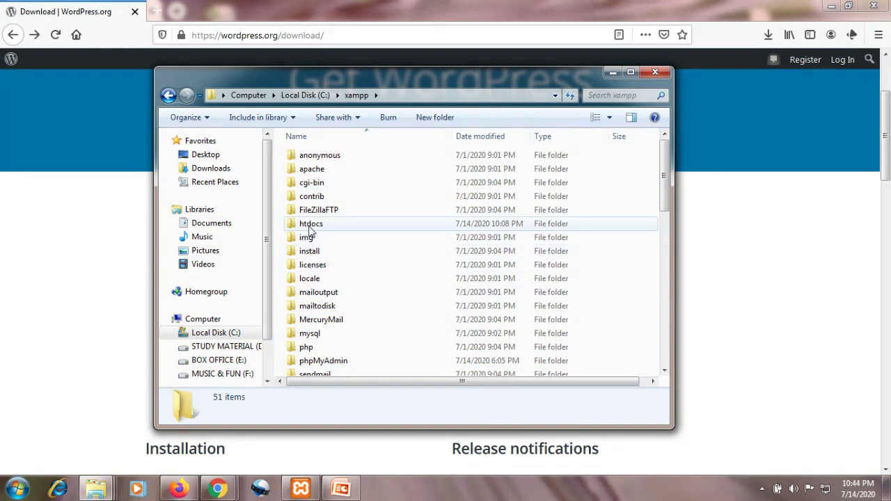
double_click(310, 226)
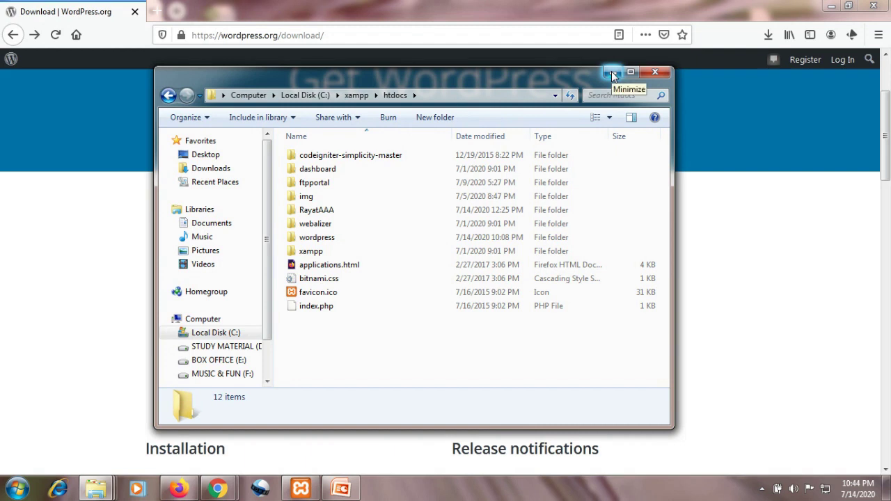
left_click(611, 72)
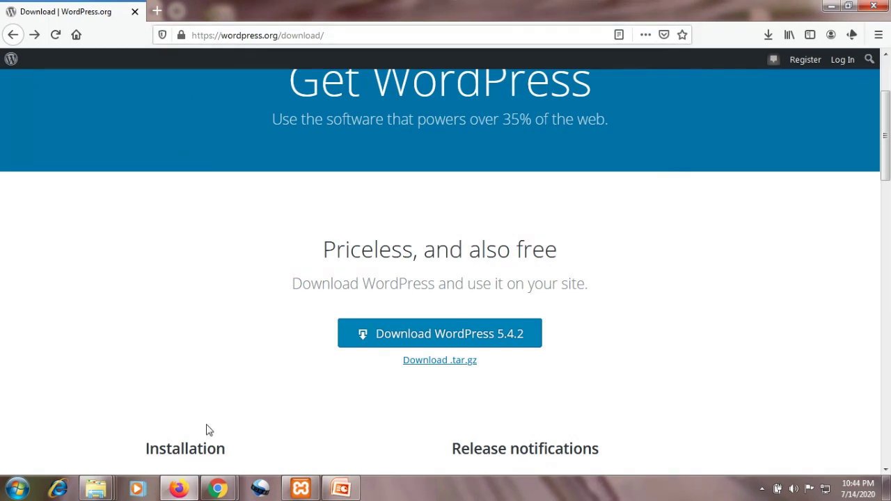
- Open a new Chrome tab, begin typing 'lo' in the address bar, then bring up XAMPP
left_click(185, 492)
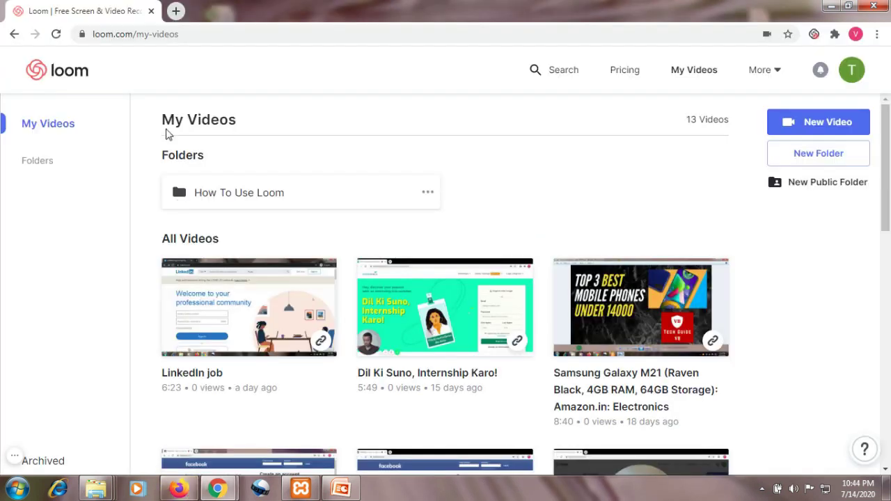
left_click(176, 11)
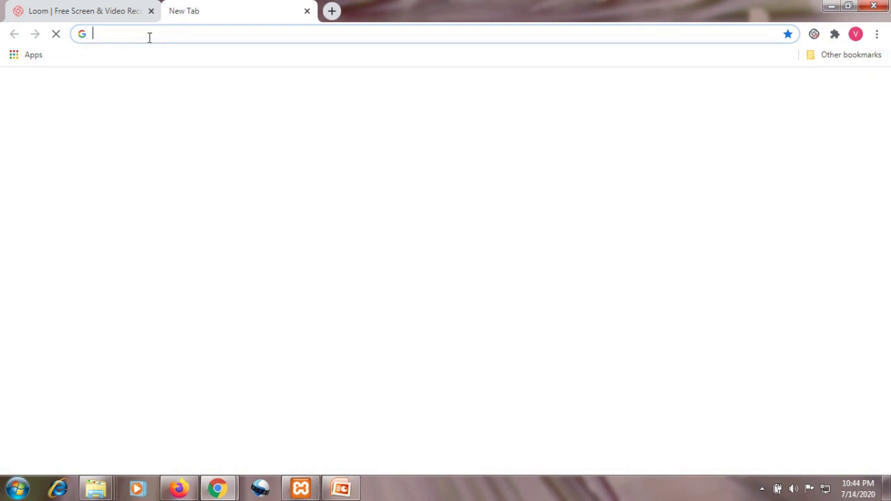
left_click(149, 36)
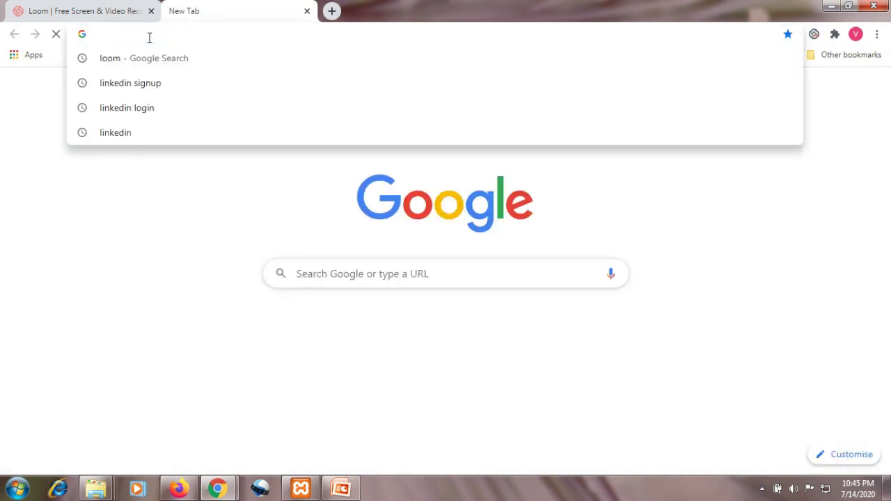
type("lo")
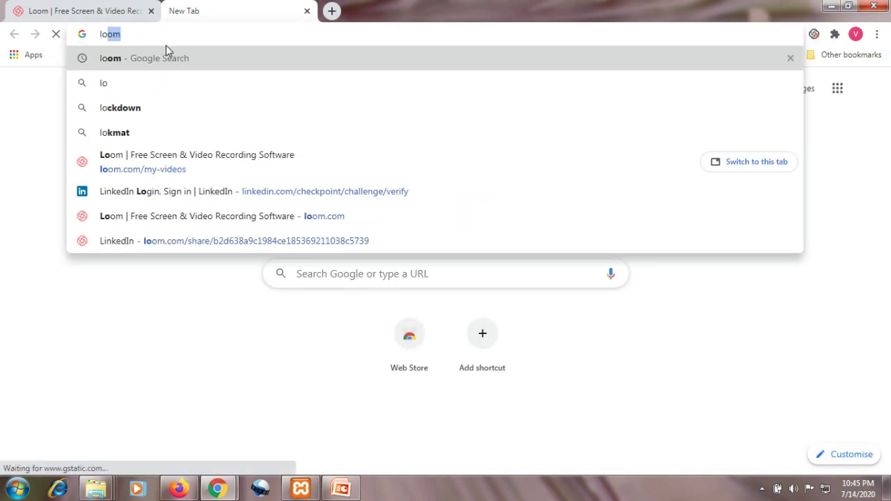
left_click(300, 490)
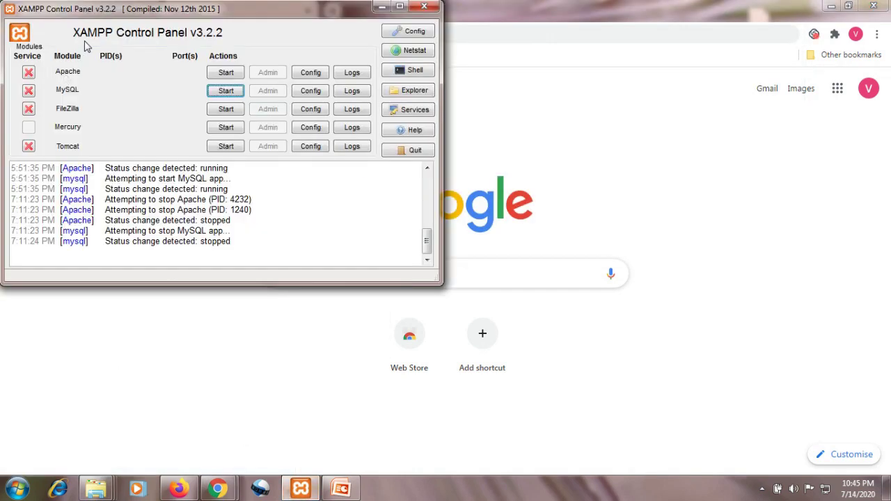
- Start Apache and MySQL, clear Chrome's partial address, and return to Firefox
left_click(224, 74)
left_click(225, 93)
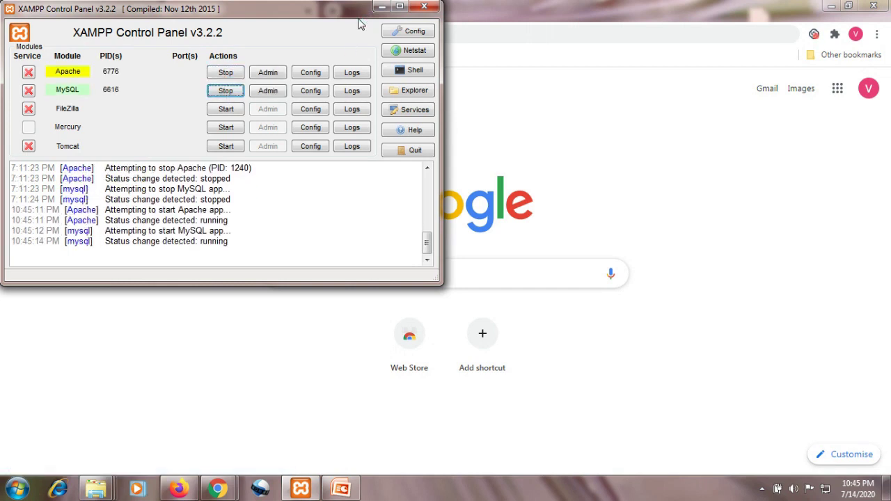
left_click(382, 7)
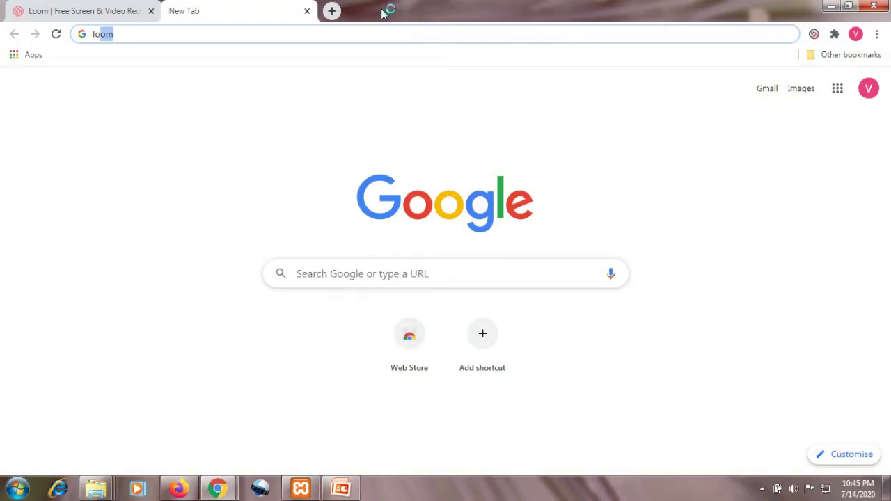
left_click(150, 37)
key("BackSpace")
key("BackSpace")
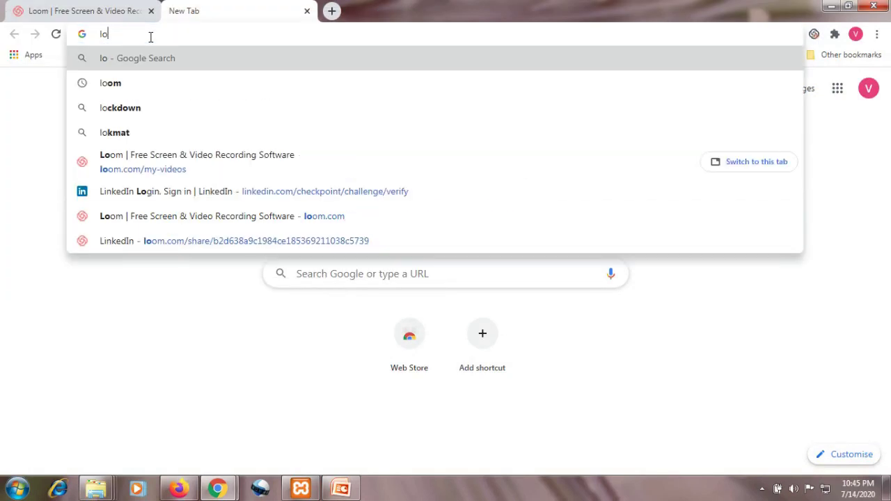
left_click(175, 490)
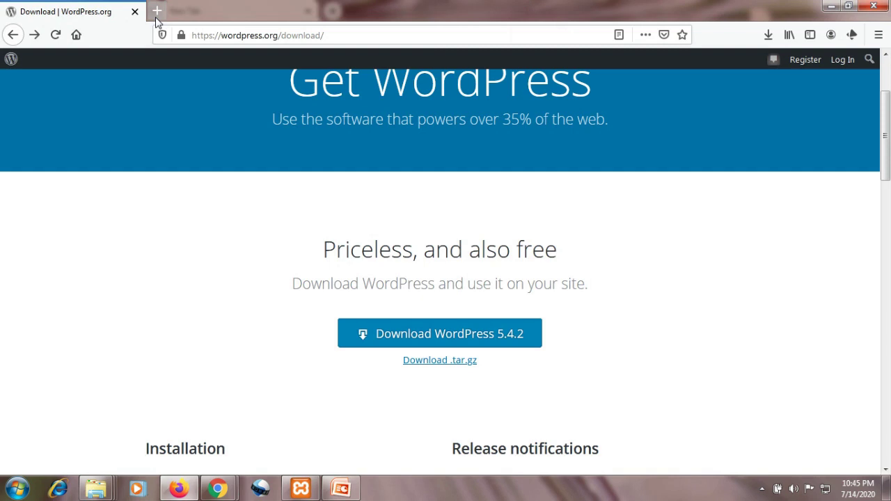
- In a new Firefox tab, change localhost/dashboard/ to localhost/wordpress/ and load it
left_click(156, 14)
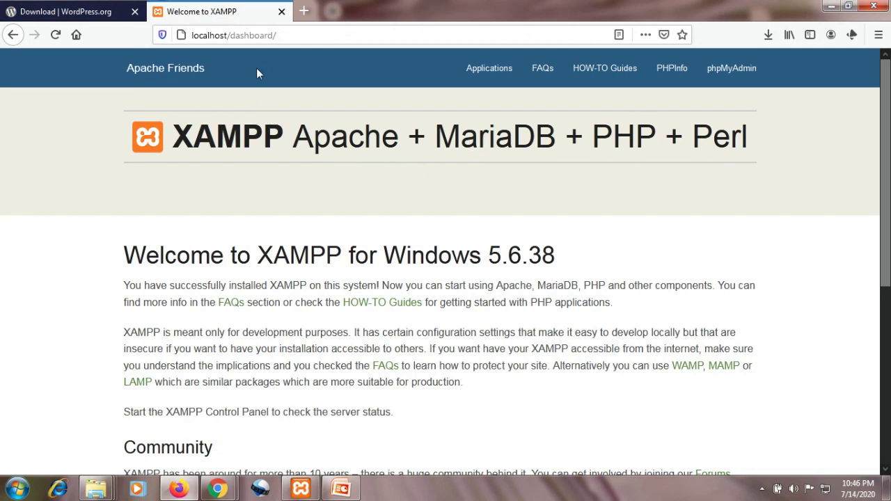
left_click(287, 39)
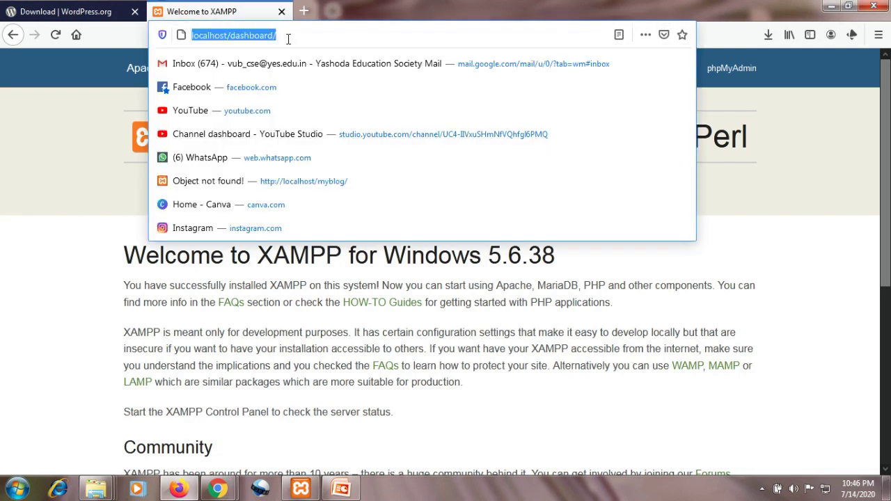
left_click(288, 39)
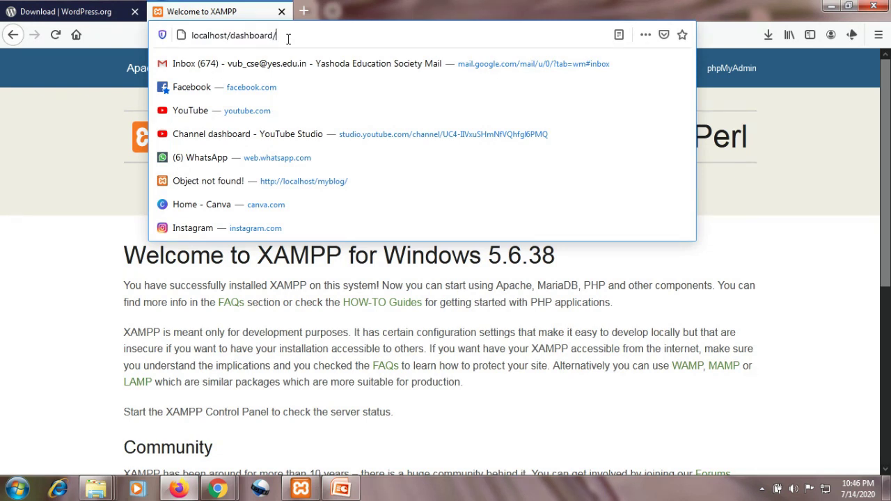
key("BackSpace")
key("BackSpace")
key("BackSpace")
key("BackSpace")
key("BackSpace")
key("BackSpace")
key("BackSpace")
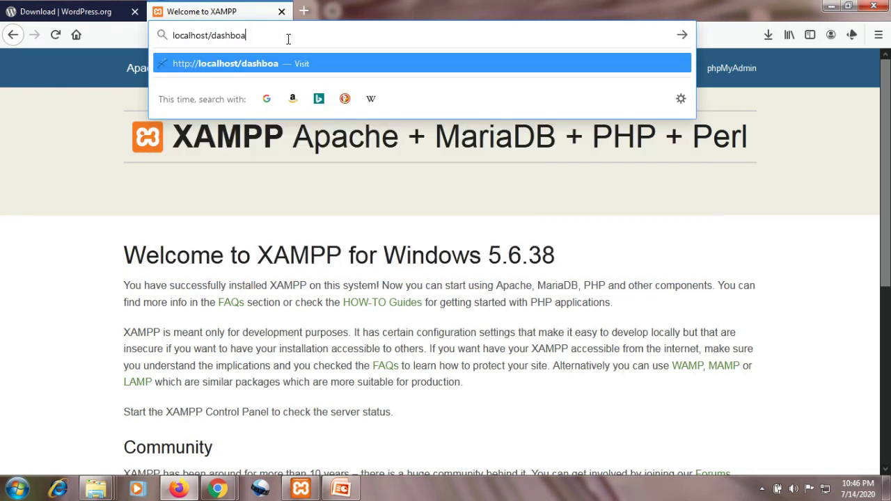
key("BackSpace")
key("BackSpace")
key("BackSpace")
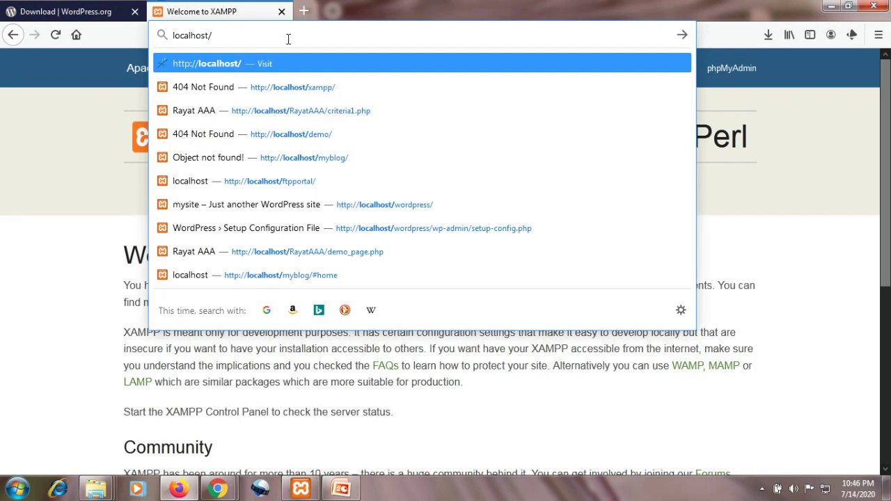
type("word")
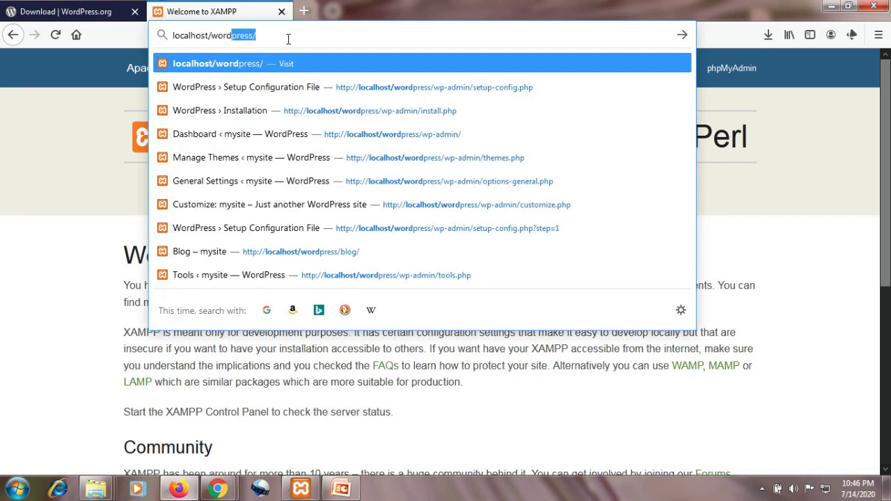
key("Return")
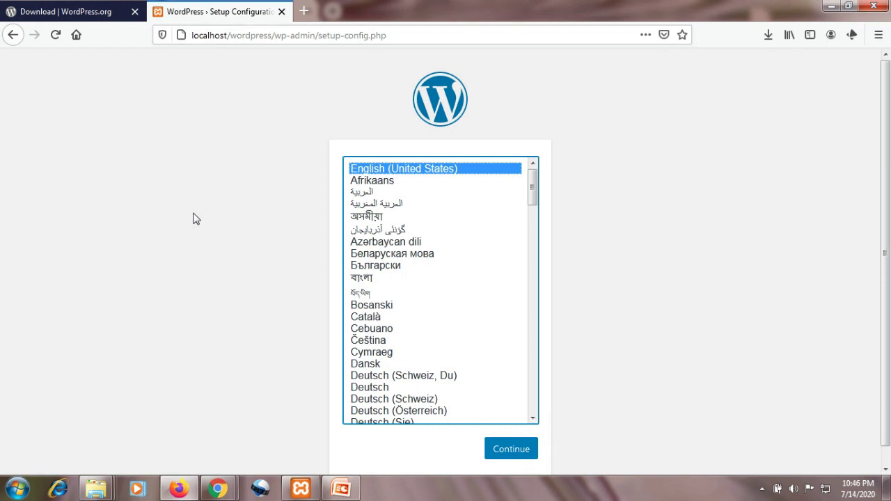
- Continue setup with English (United States), then switch to the XAMPP Control Panel
left_click(512, 449)
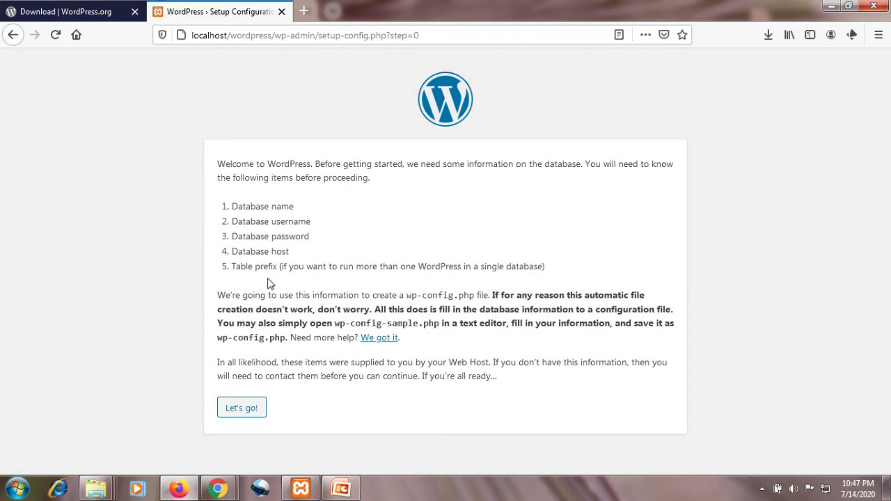
left_click(302, 490)
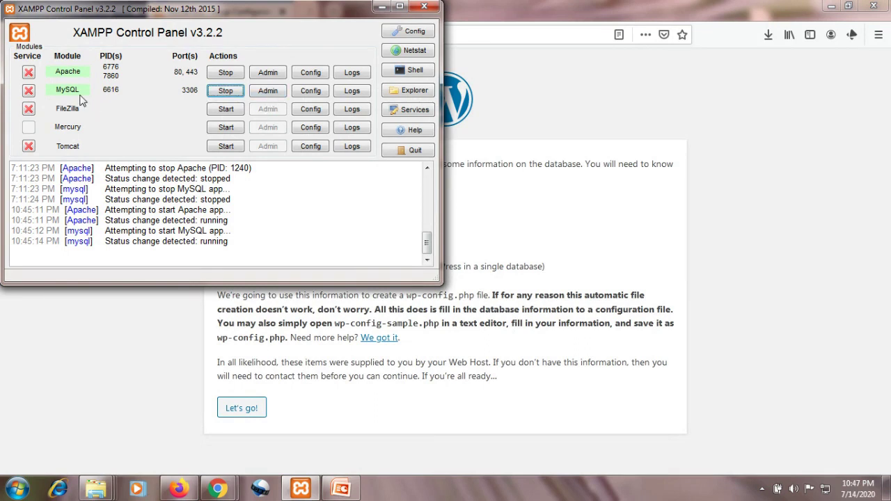
- Launch phpMyAdmin from the MySQL row's Admin button and minimize XAMPP
left_click(273, 92)
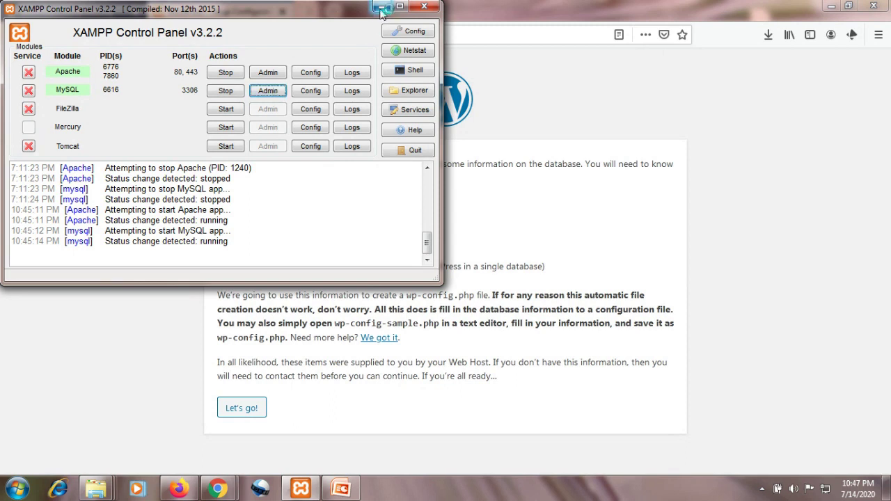
left_click(382, 8)
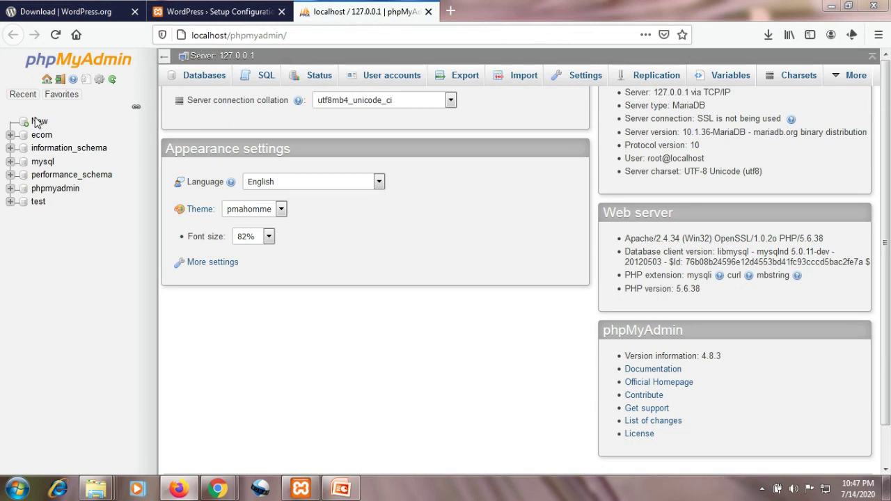
- Name the new database mydb, choose utf8_general_ci collation, and create it
left_click(39, 123)
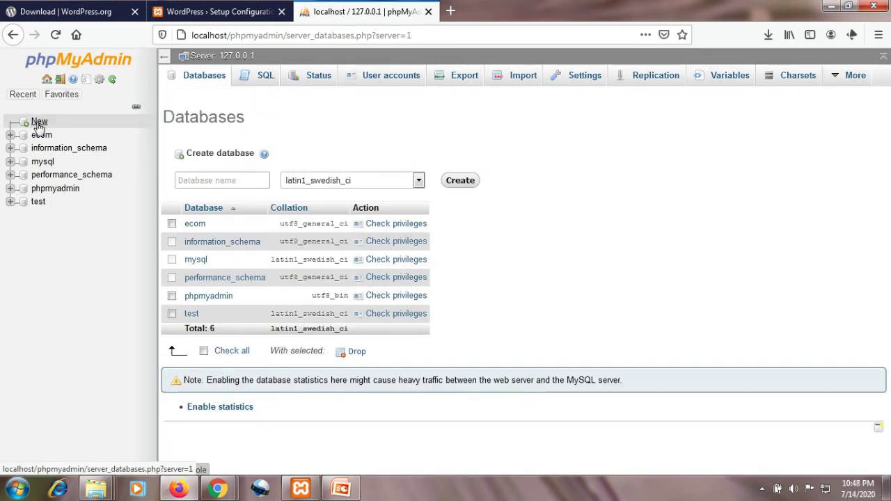
left_click(185, 180)
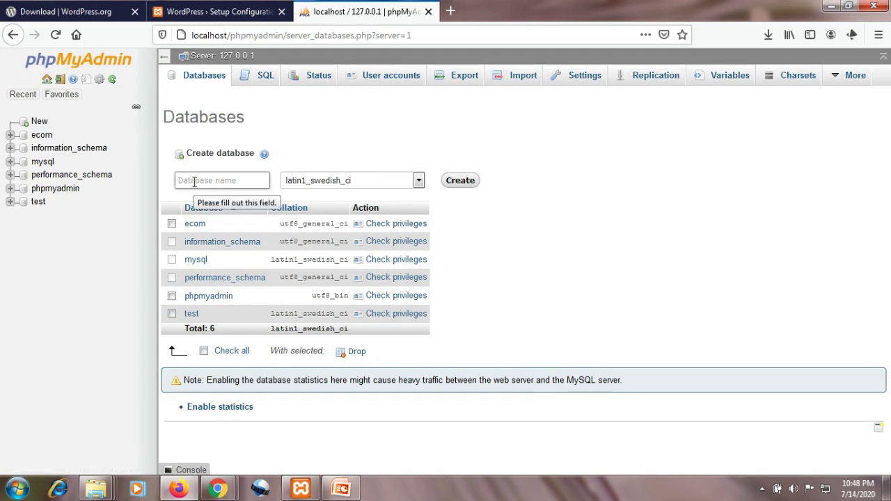
type("mydb")
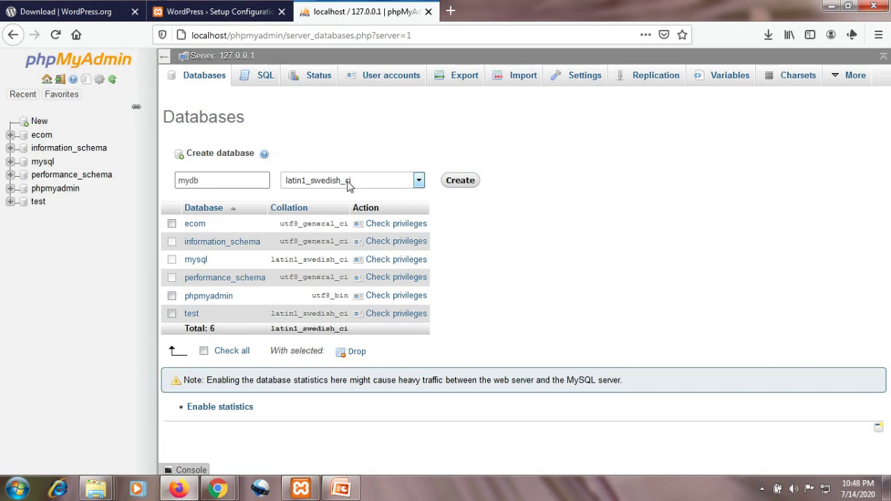
left_click(419, 181)
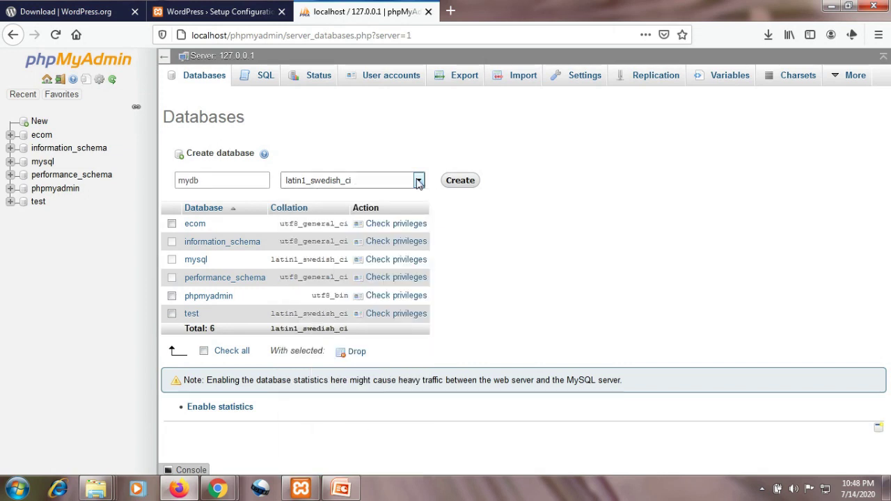
left_click(419, 181)
scroll(385, 320, "down", 5)
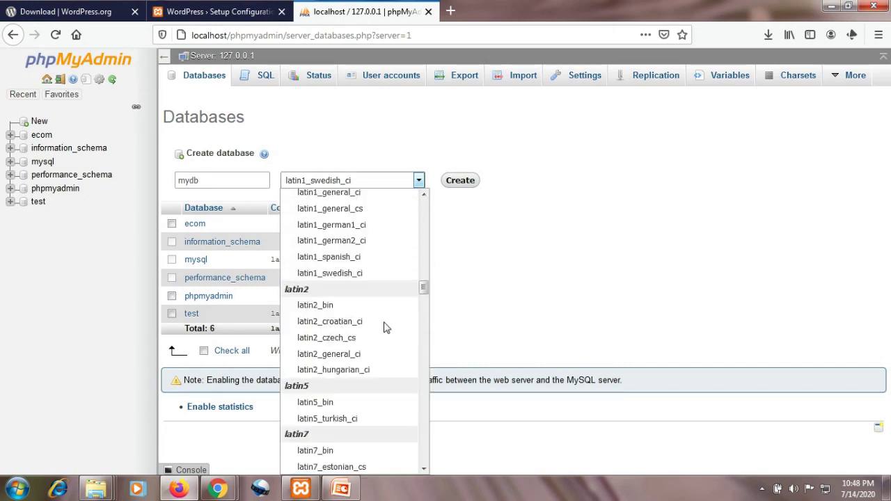
scroll(385, 327, "down", 15)
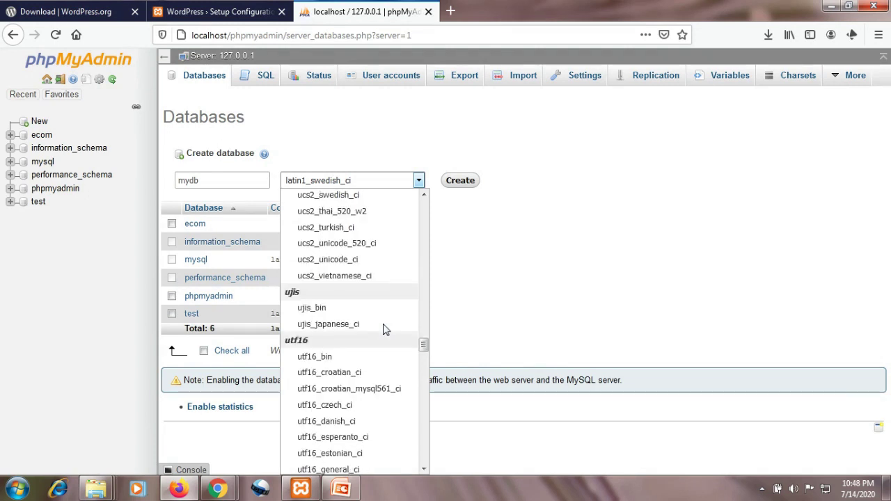
scroll(385, 334, "down", 15)
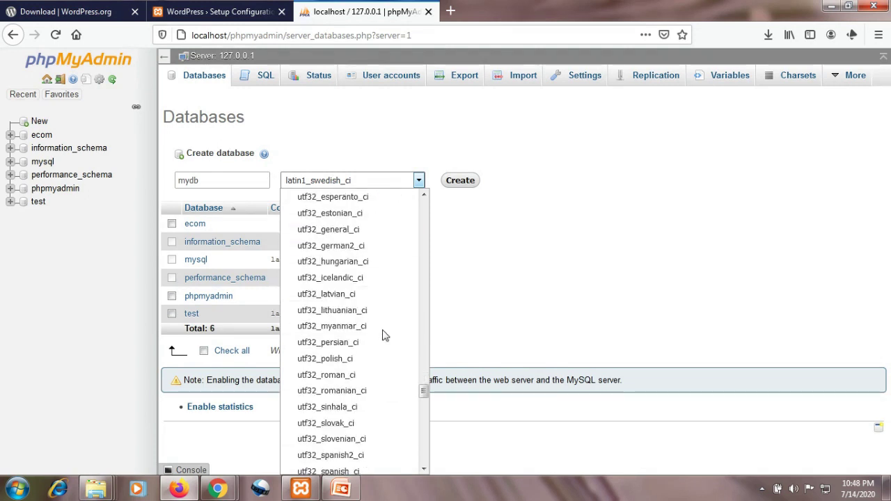
scroll(384, 335, "down", 2)
scroll(383, 371, "down", 2)
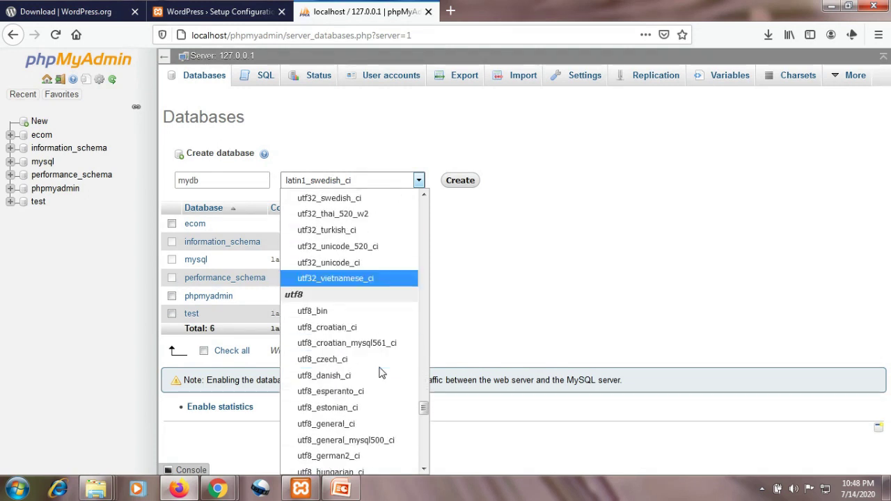
left_click(362, 427)
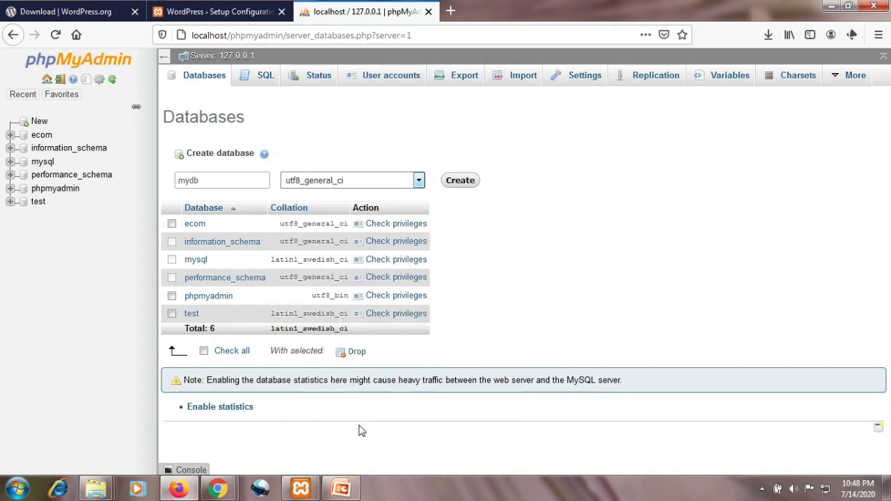
left_click(459, 183)
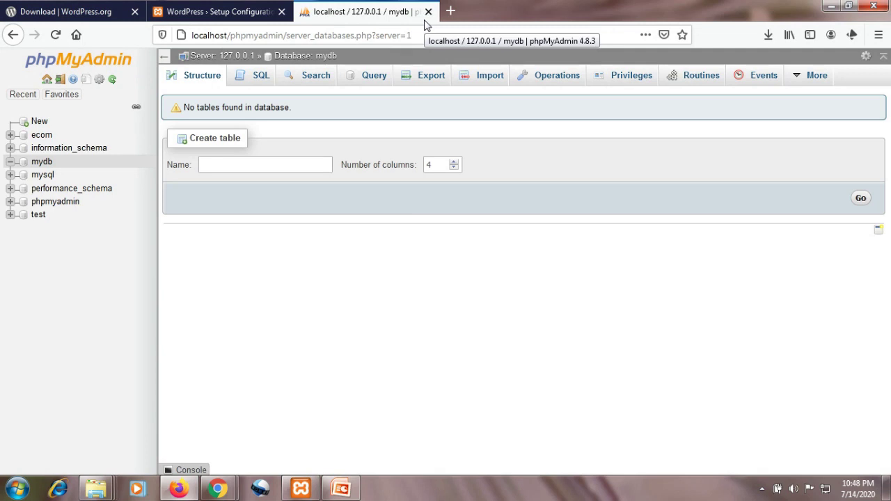
- Open the WordPress database form and enter mydb as the Database Name
left_click(238, 12)
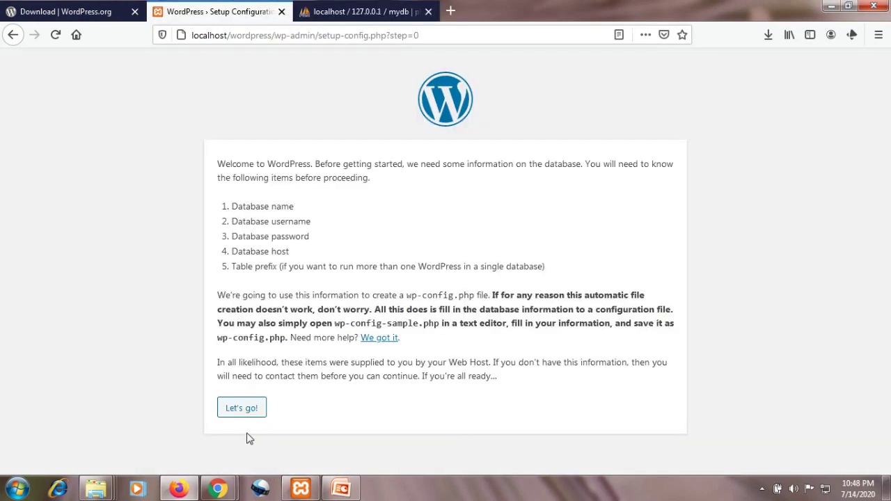
left_click(241, 409)
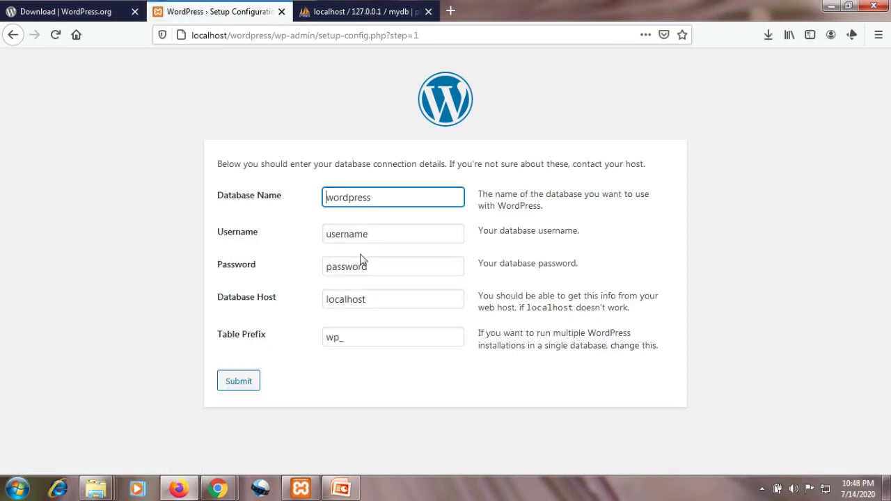
left_click(388, 199)
left_click_drag(389, 199, 317, 197)
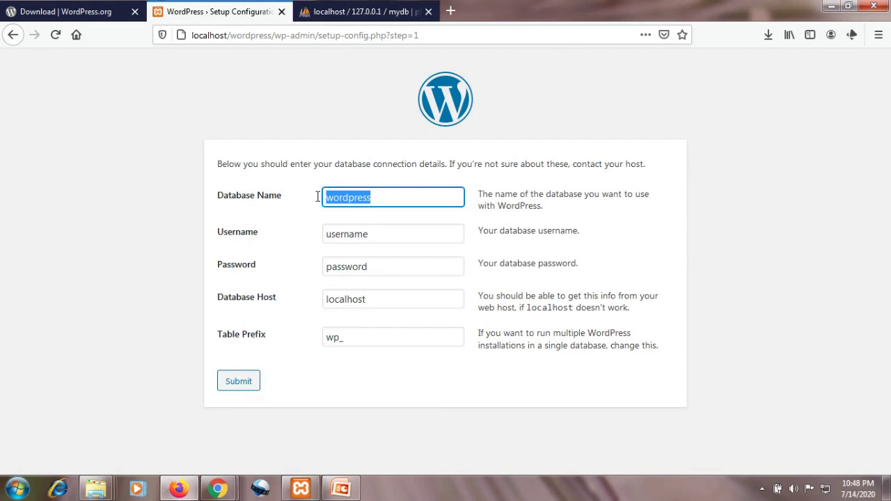
type("mydb")
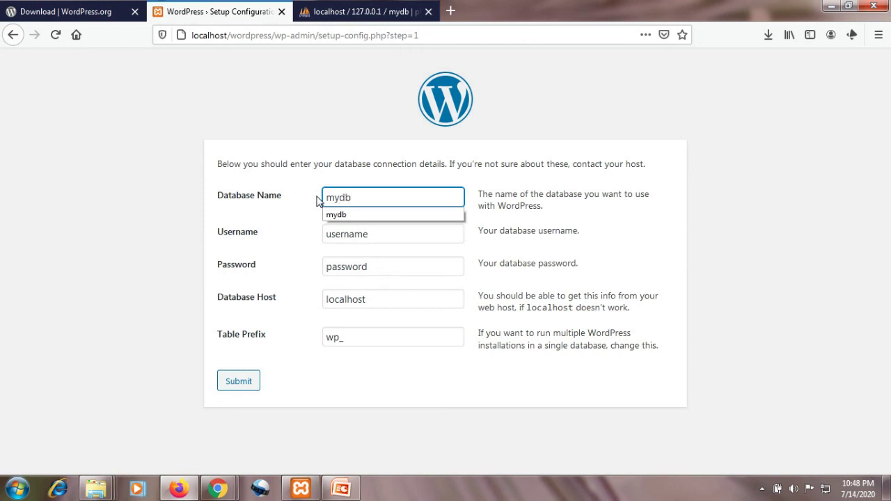
left_click(309, 211)
- Set Username to root, leave Password empty, and submit the connection details
left_click(357, 235)
left_click_drag(383, 236, 310, 229)
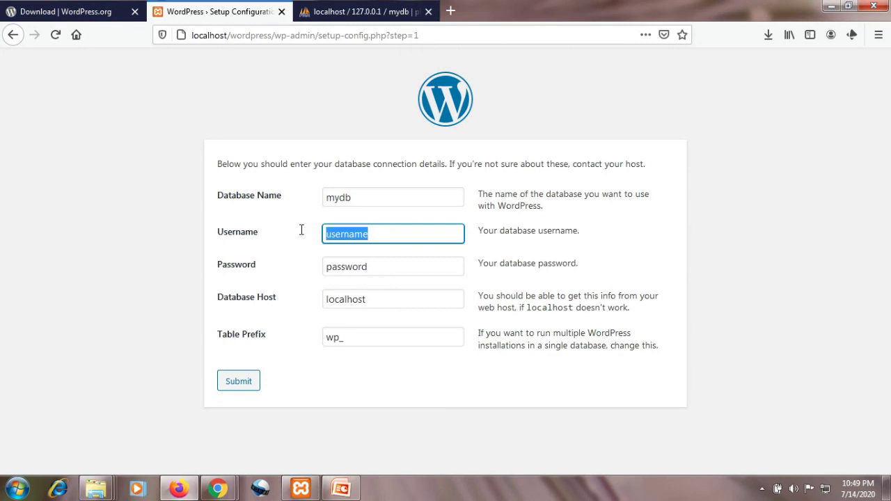
type("ro")
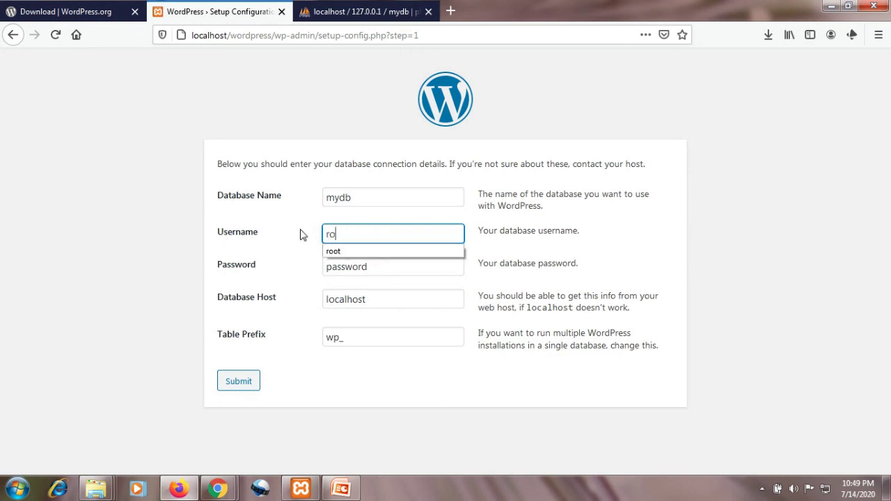
type("ot")
key("Tab")
key("BackSpace")
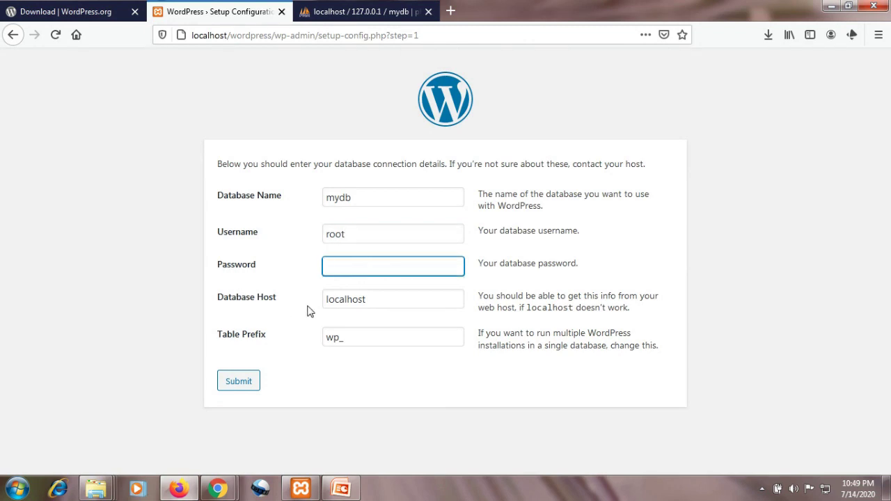
left_click(238, 382)
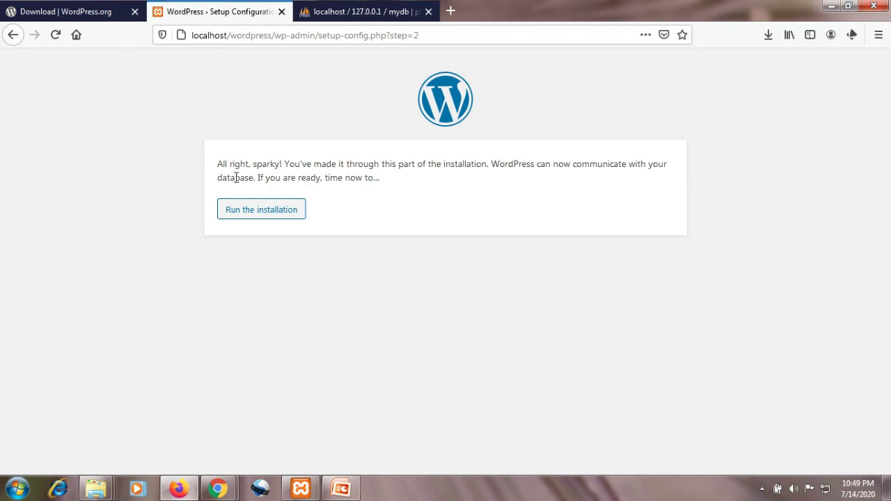
- Run the installation and fill in site title mysite and username admin
left_click(256, 212)
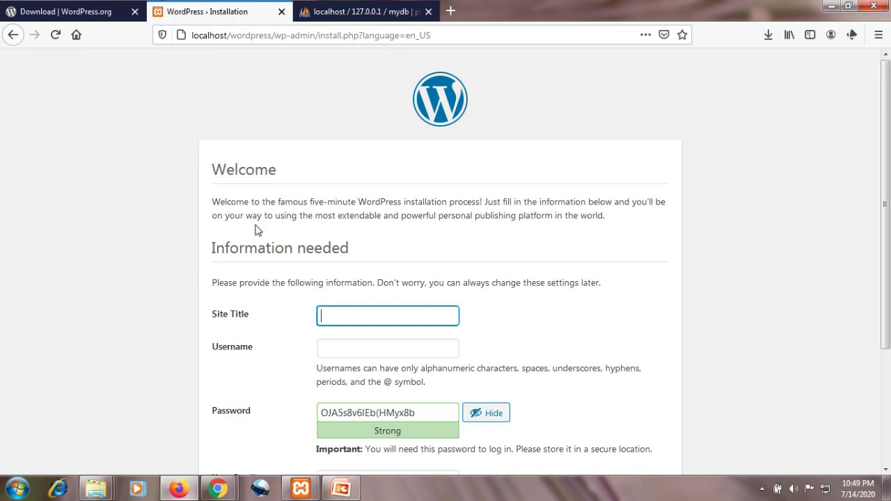
scroll(279, 244, "down", 2)
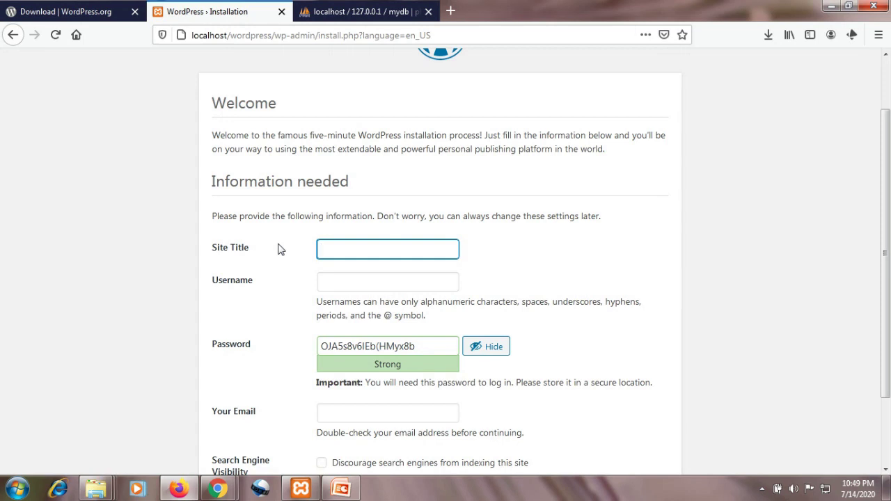
left_click(335, 249)
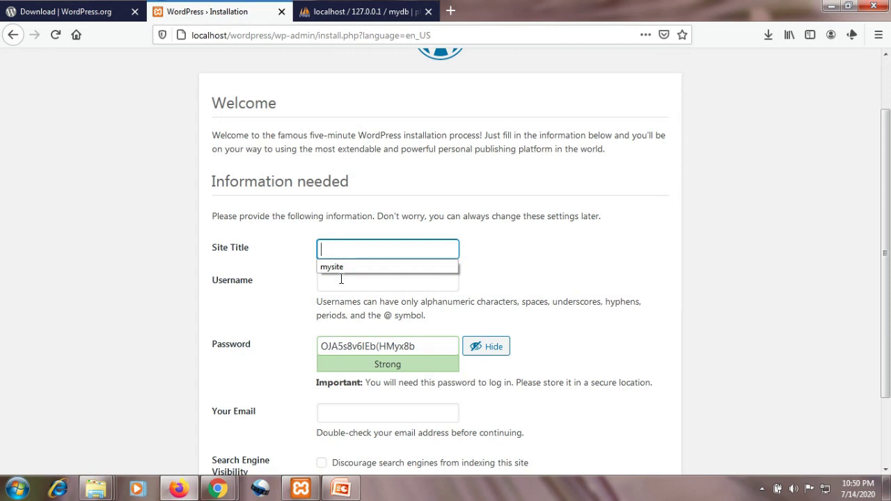
left_click(341, 268)
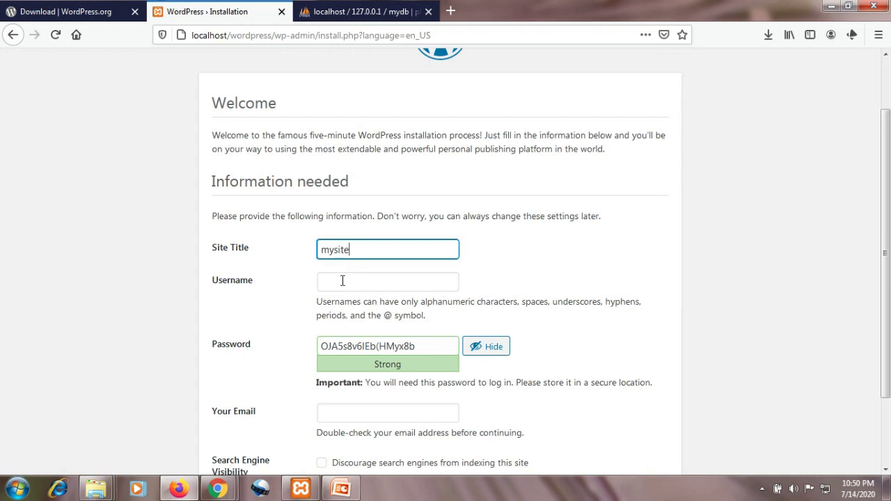
left_click(342, 280)
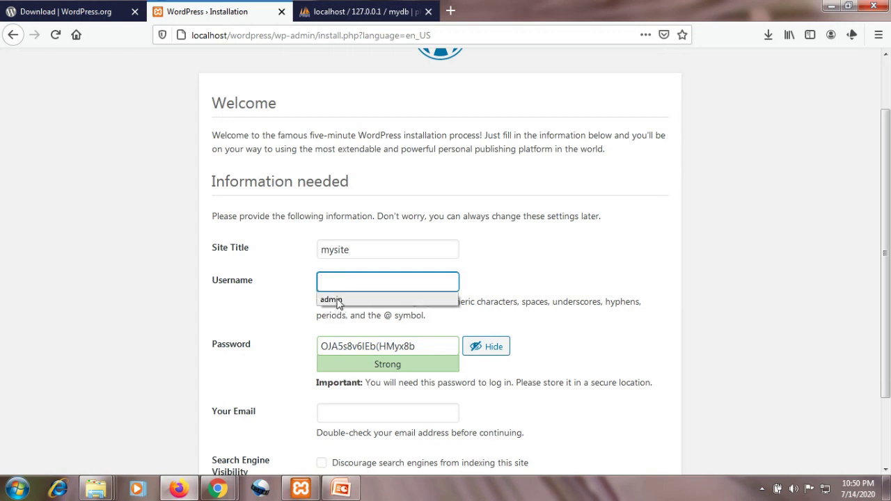
left_click(338, 303)
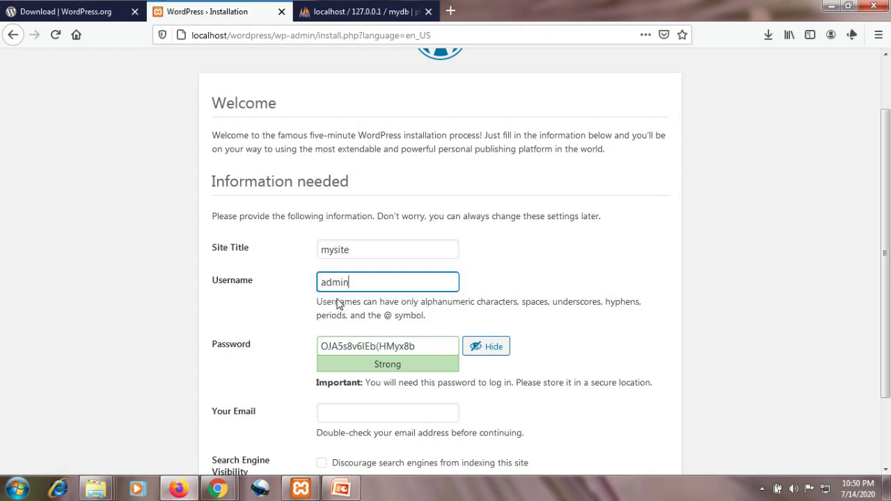
- Replace the generated admin password with your own weak password
left_click(419, 345)
left_click_drag(419, 345, 308, 336)
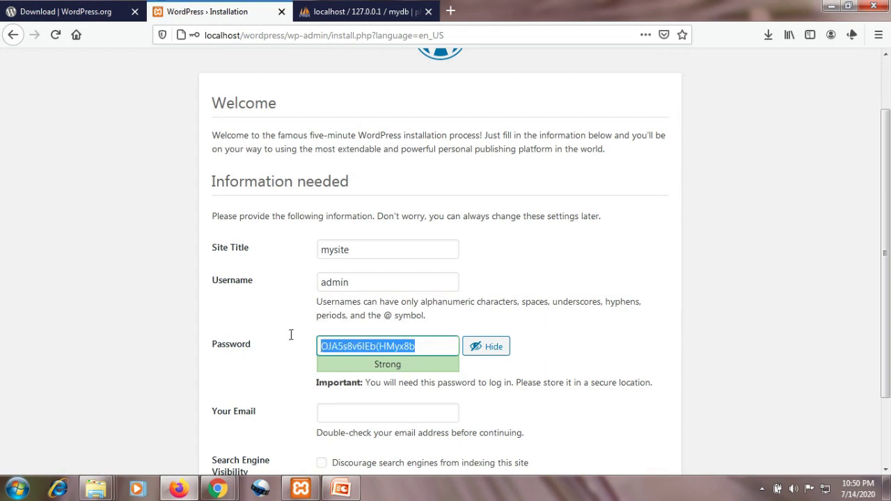
type("a")
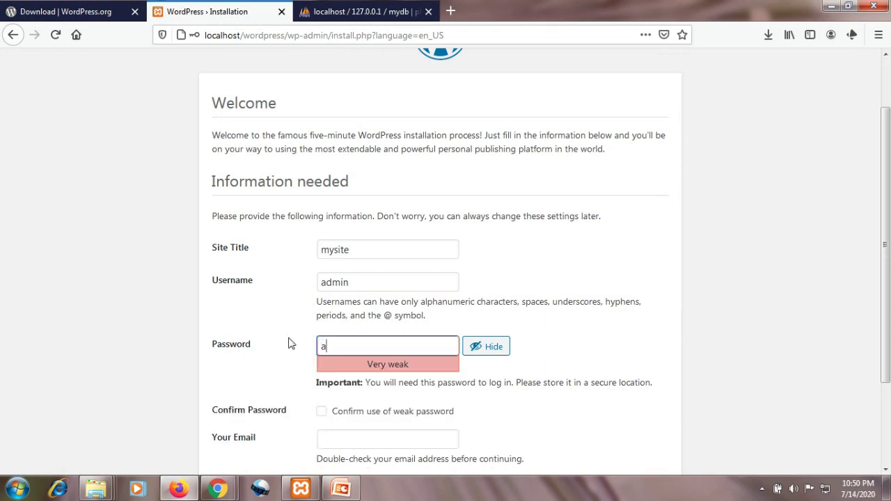
type("dmin@123")
left_click(232, 312)
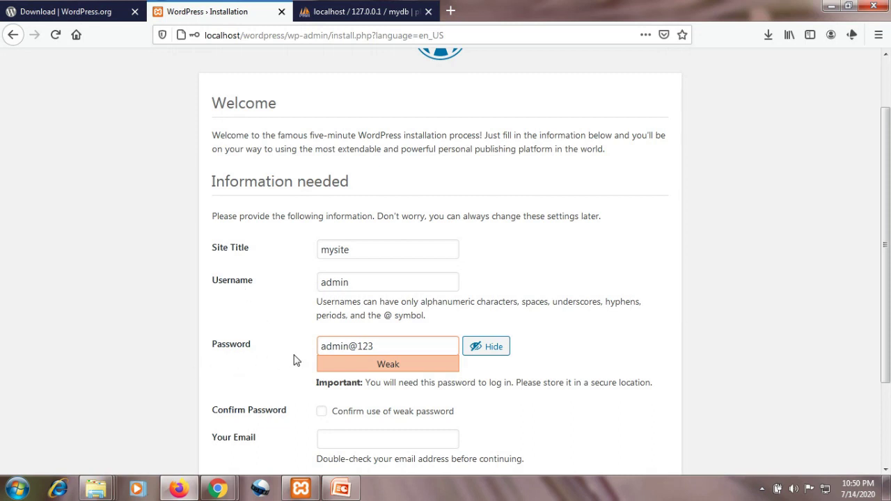
scroll(285, 370, "down", 3)
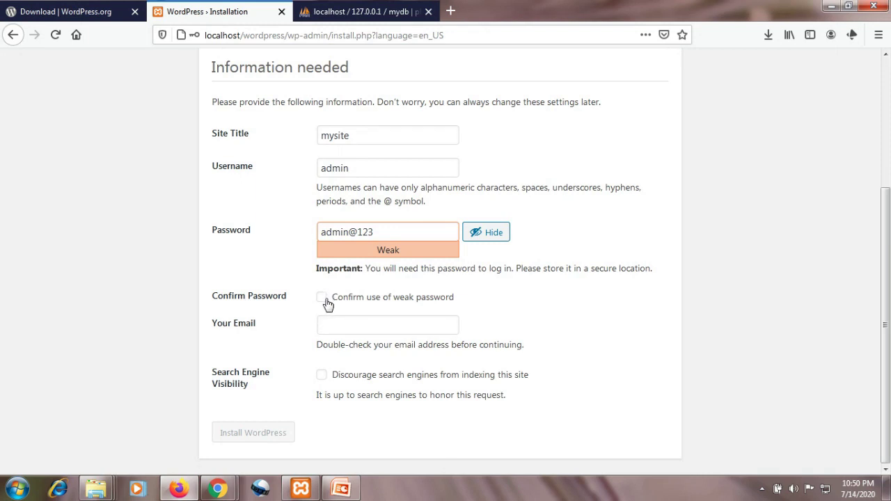
- Accept the weak password, enter the admin e-mail and install WordPress without saving the login
left_click(322, 299)
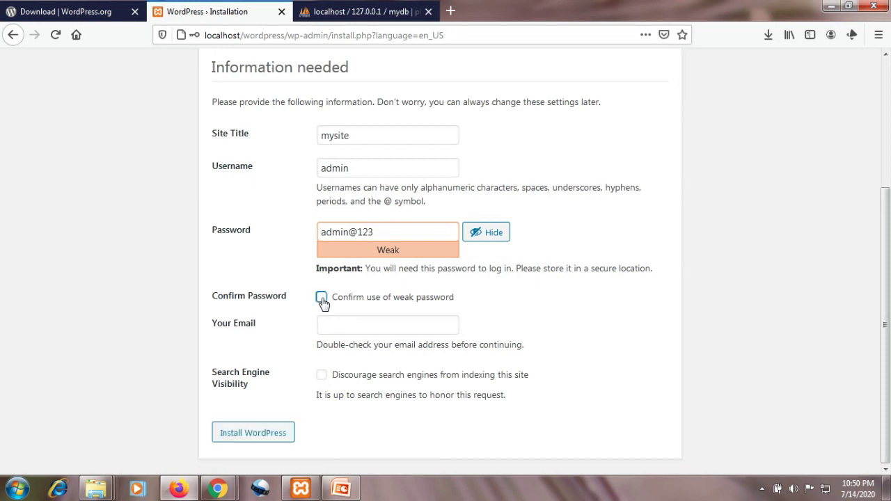
left_click(348, 329)
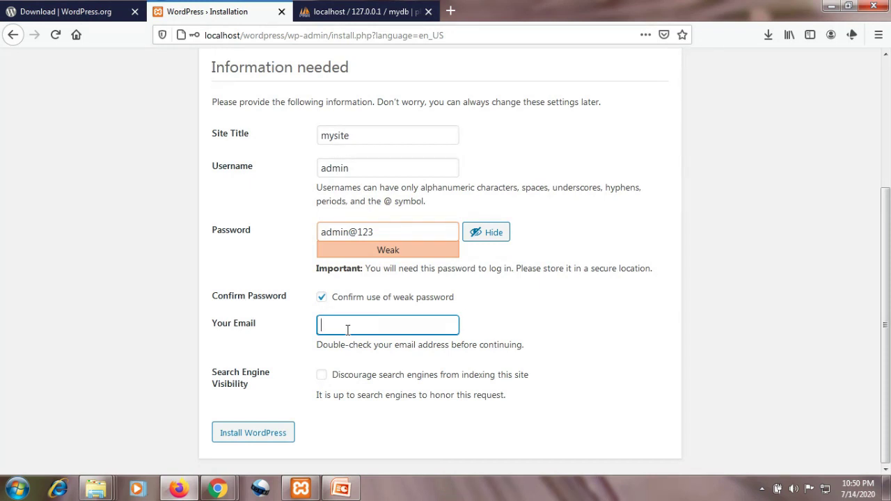
type("abc")
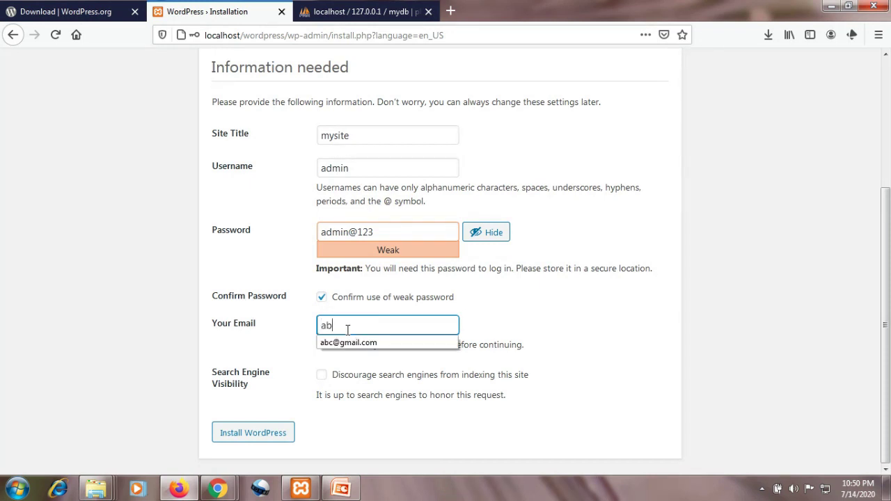
left_click(348, 342)
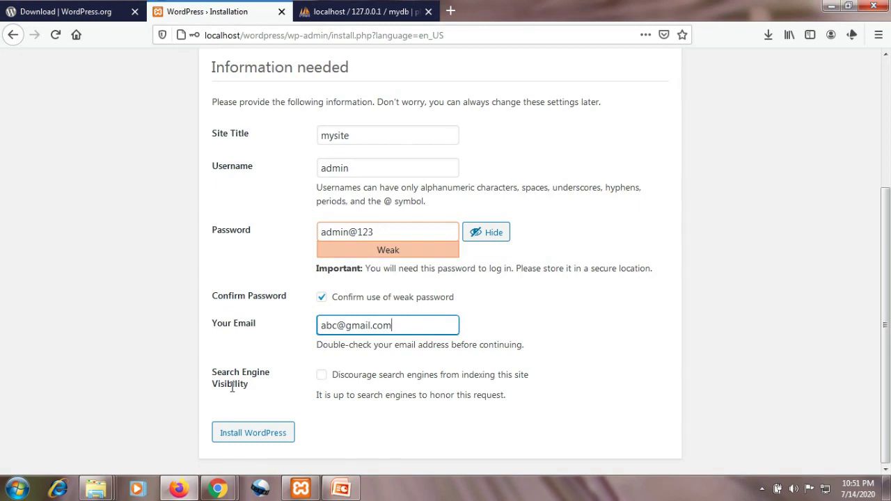
left_click(253, 433)
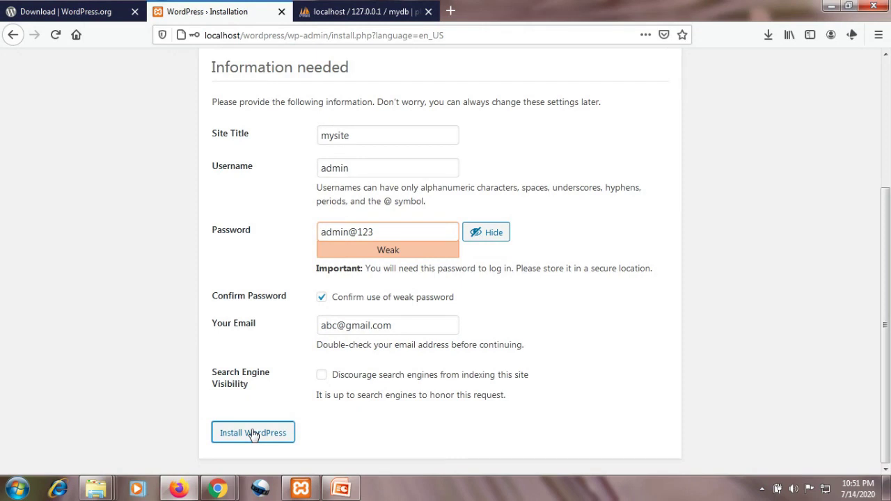
left_click(359, 148)
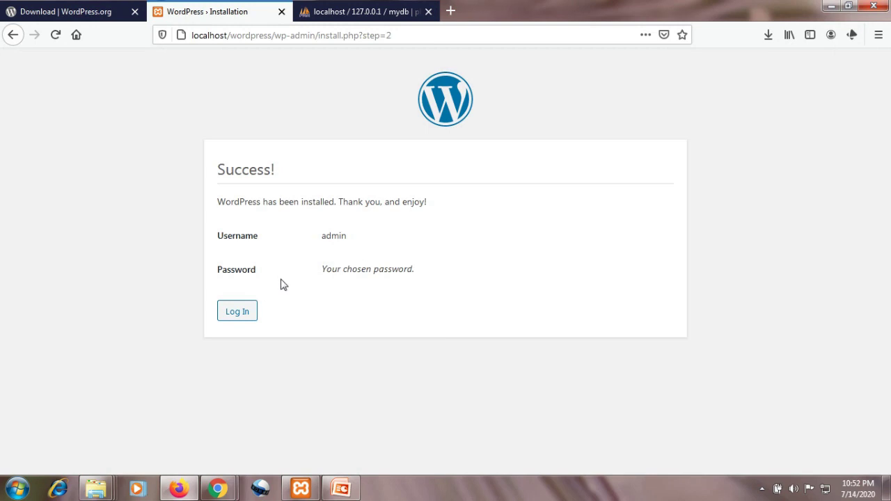
- Log in to mysite as admin with the account password, declining Firefox's offer to save it
left_click(238, 317)
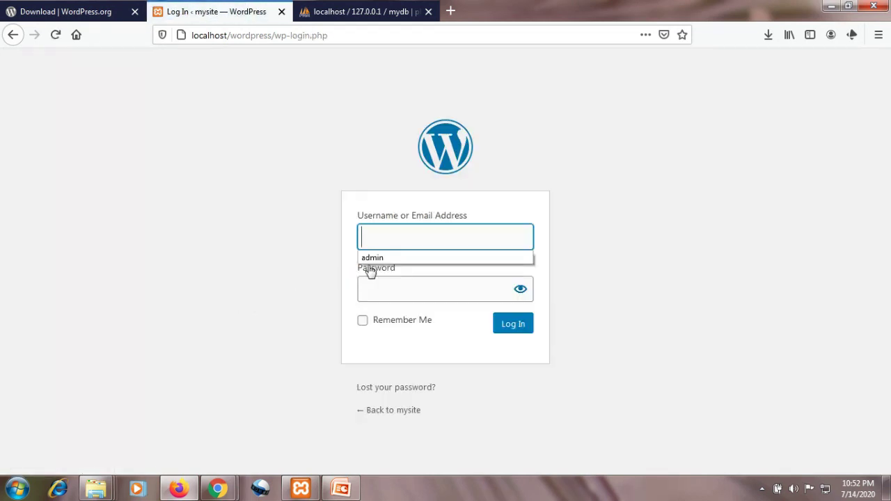
left_click(380, 261)
left_click(383, 283)
type("admin")
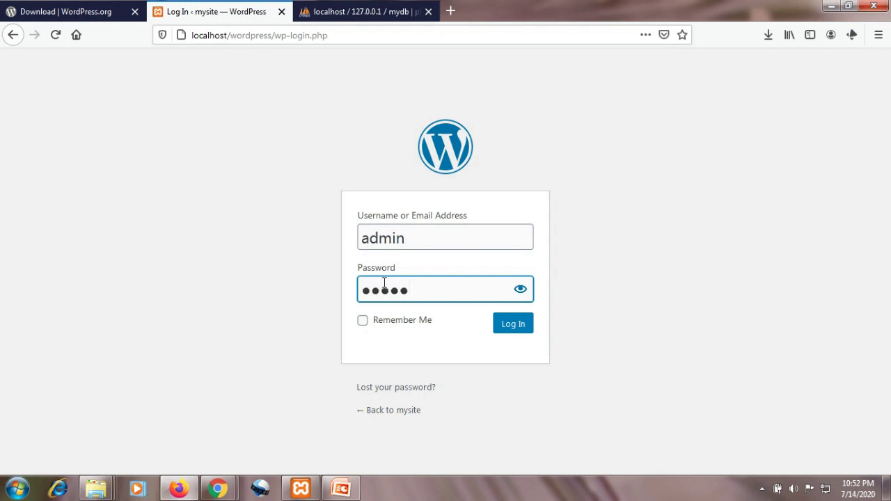
type("12345")
left_click(511, 329)
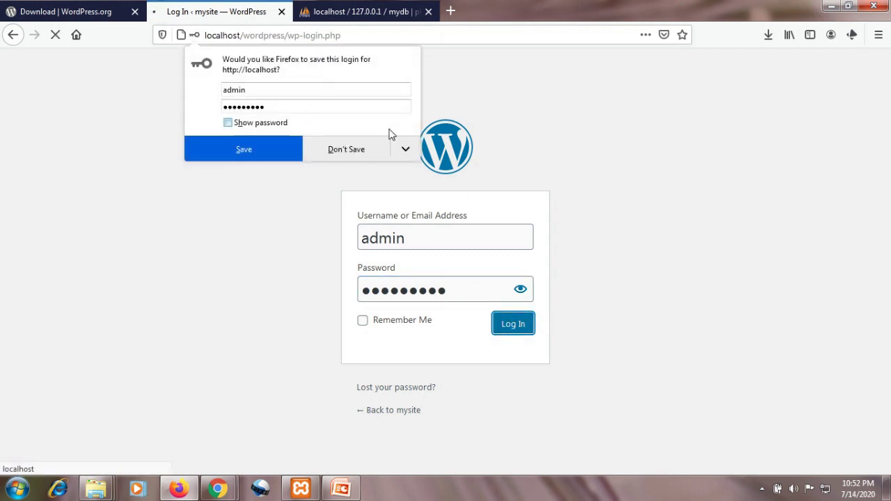
left_click(345, 148)
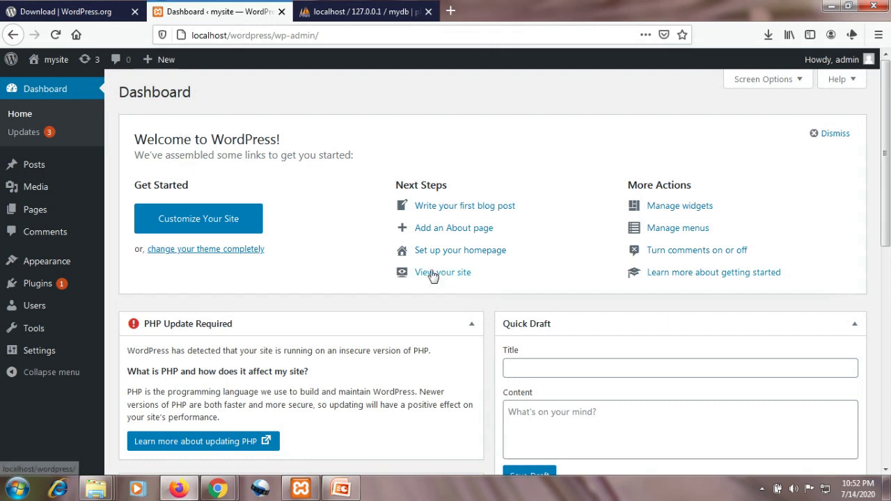
- Scroll around the Dashboard and bring up the Settings flyout in the sidebar
scroll(408, 275, "down", 3)
scroll(408, 274, "down", 1)
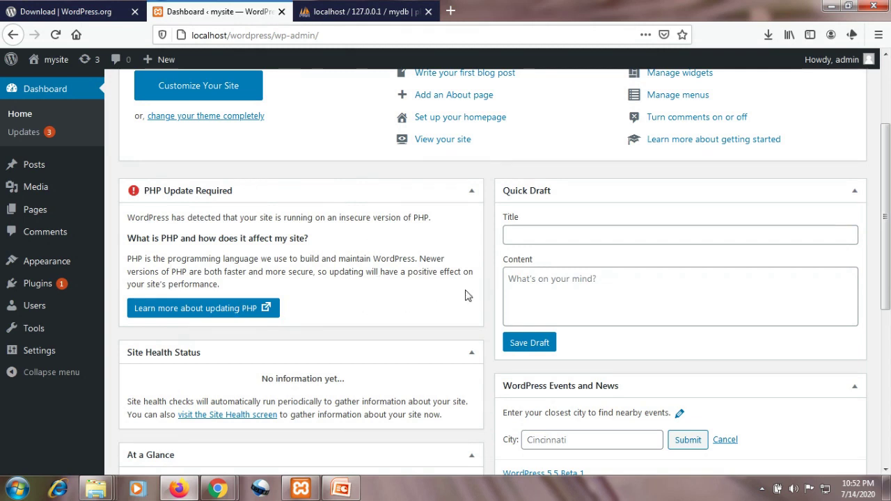
scroll(391, 275, "up", 4)
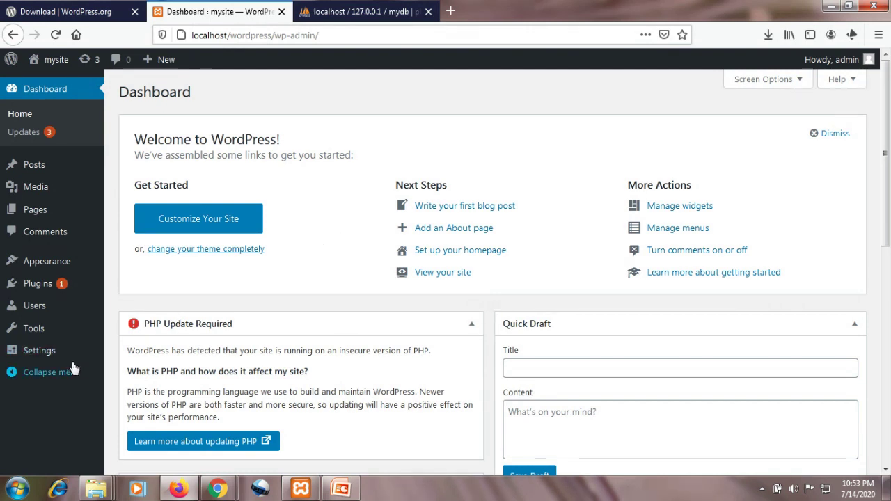
mouse_move(45, 354)
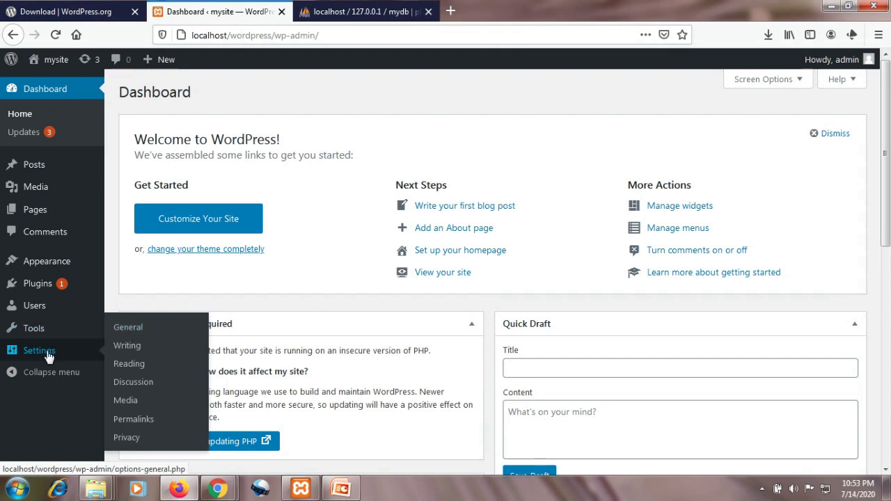
- Open Settings > General, select the end of the Tagline text and scroll down the page
left_click(142, 334)
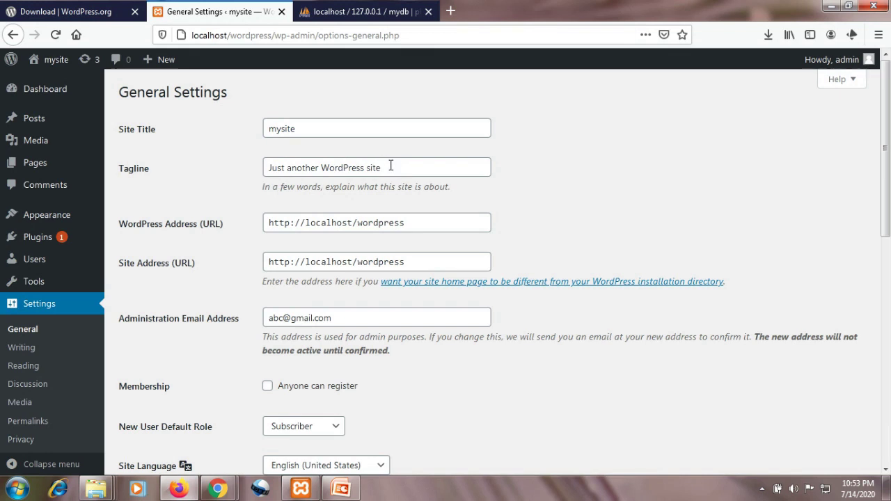
left_click_drag(390, 165, 311, 162)
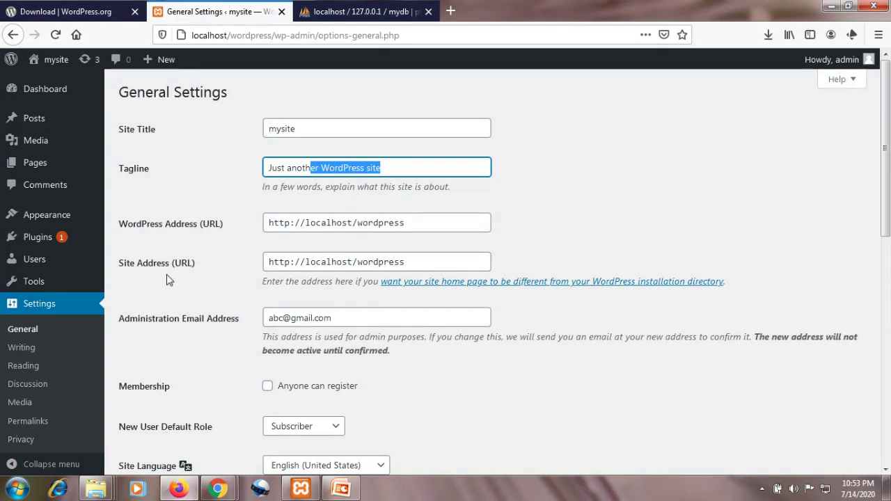
scroll(307, 294, "down", 2)
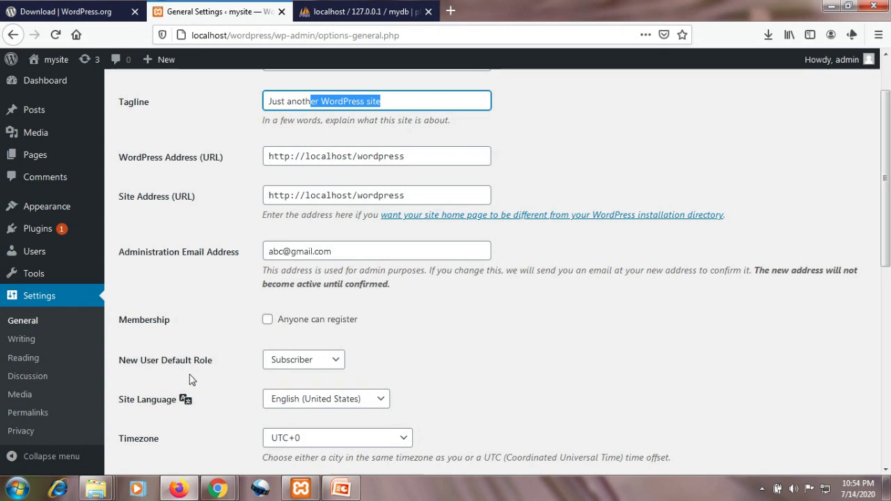
- Choose UTC+5:30 as the site timezone and save the General Settings
scroll(204, 362, "down", 4)
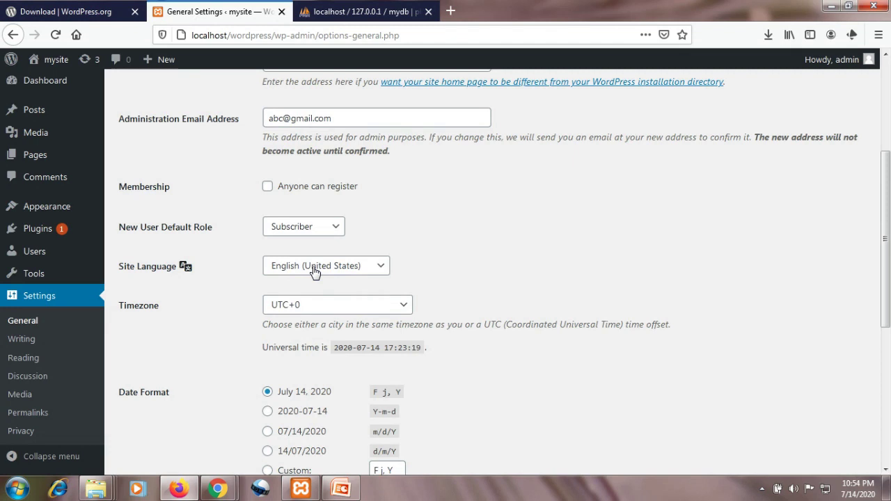
left_click(325, 306)
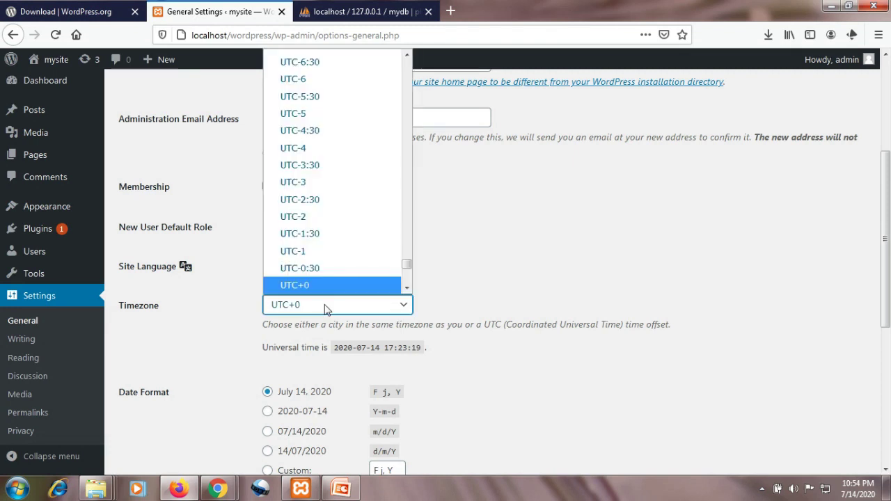
scroll(328, 243, "down", 3)
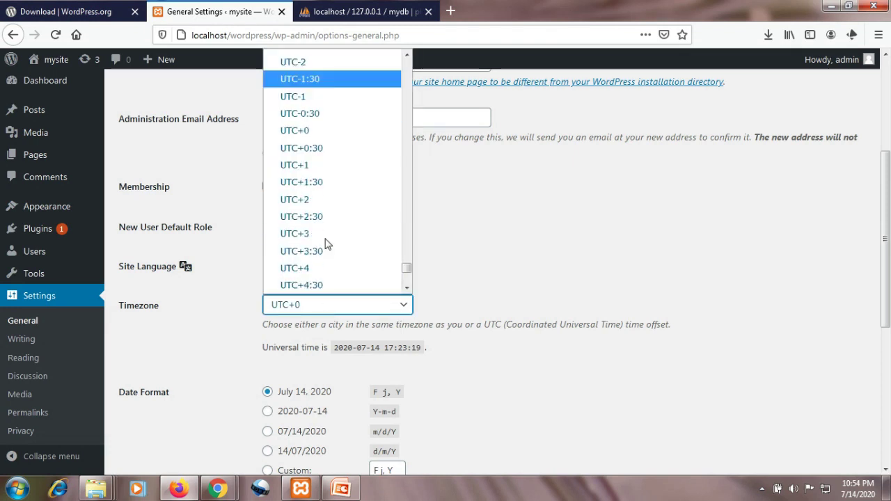
scroll(327, 243, "down", 2)
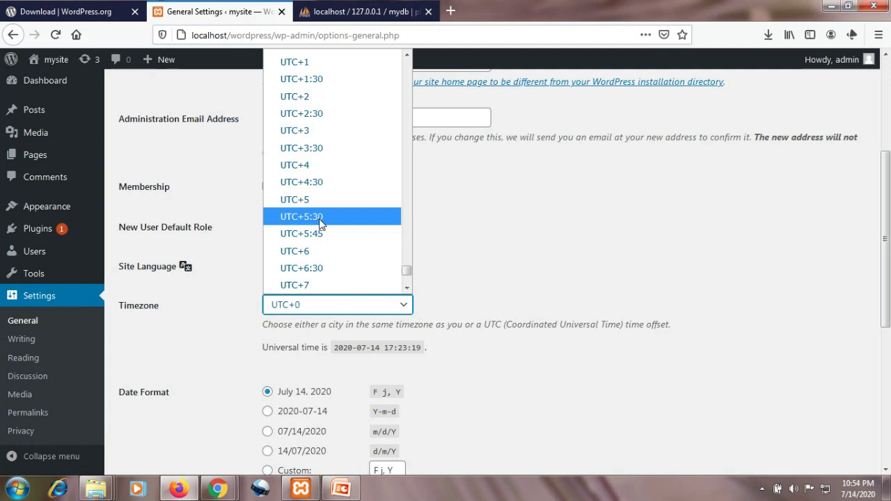
left_click(321, 220)
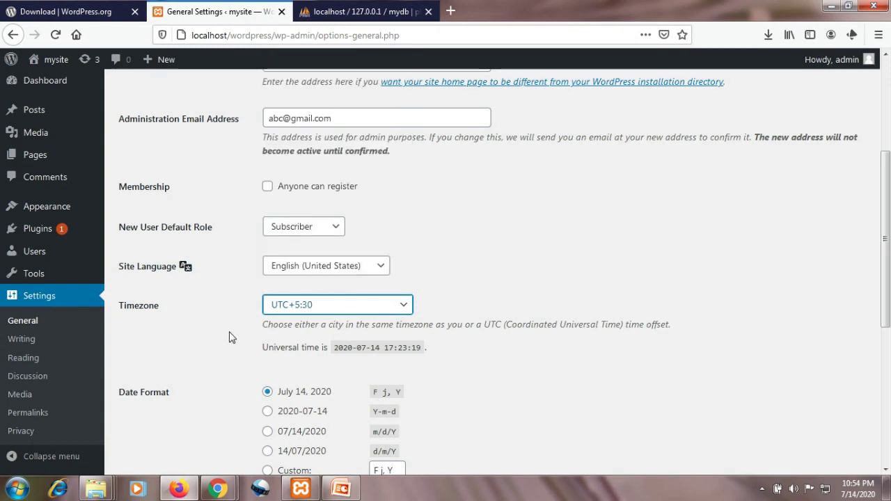
scroll(231, 337, "down", 2)
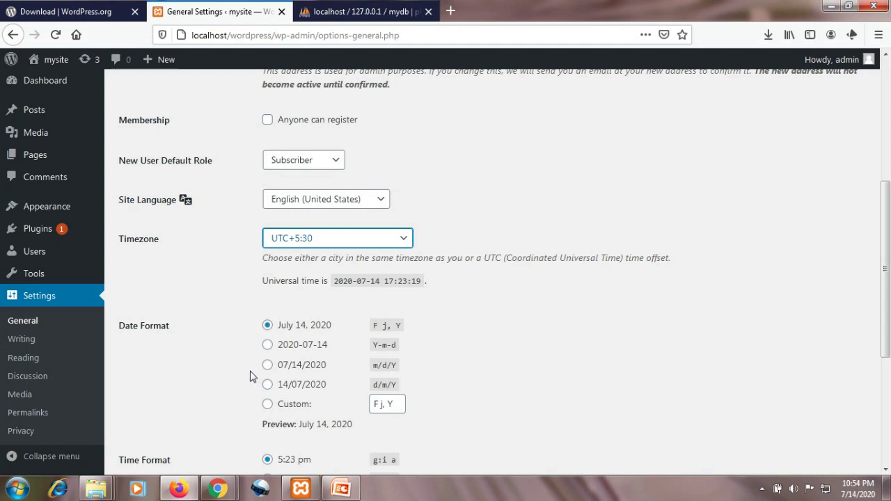
scroll(232, 388, "down", 1)
scroll(232, 388, "down", 2)
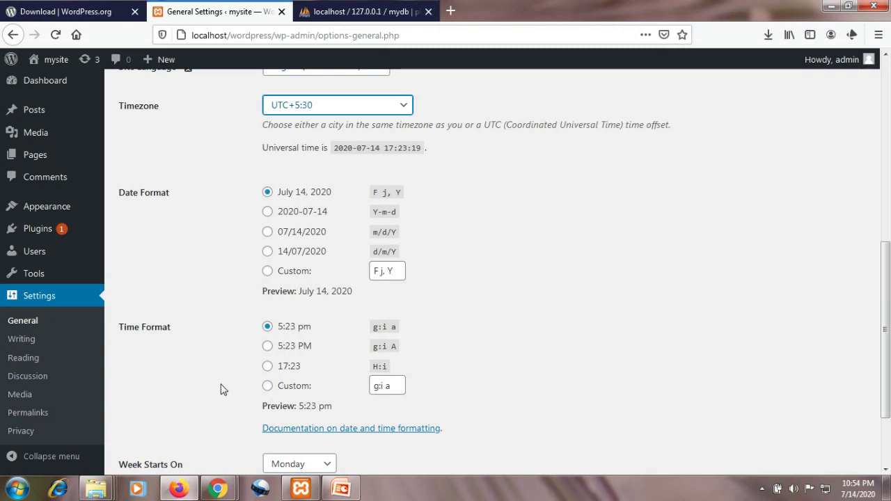
scroll(223, 387, "down", 3)
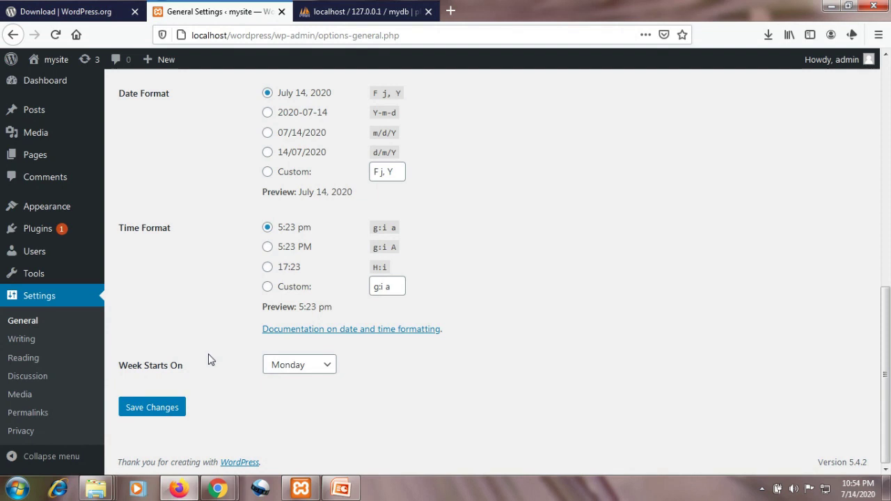
left_click(162, 409)
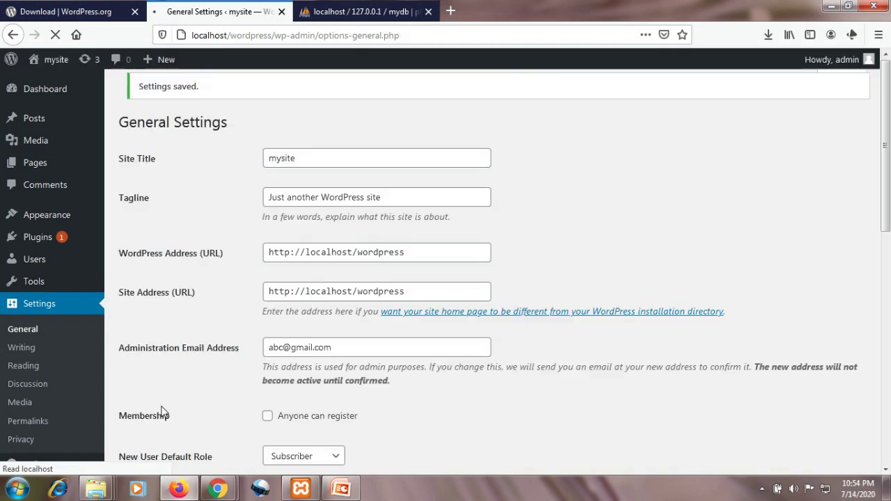
- Save Settings > Writing unchanged, keeping category Uncategorized and post format Standard
left_click(28, 351)
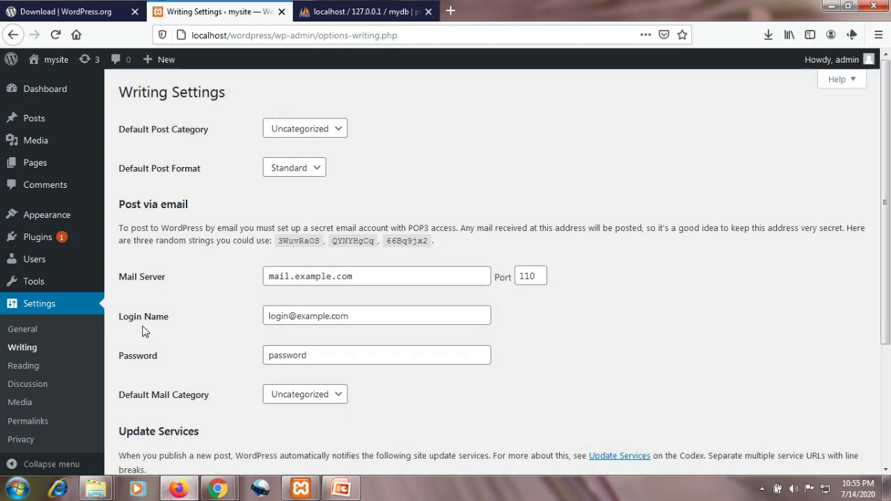
scroll(172, 359, "down", 3)
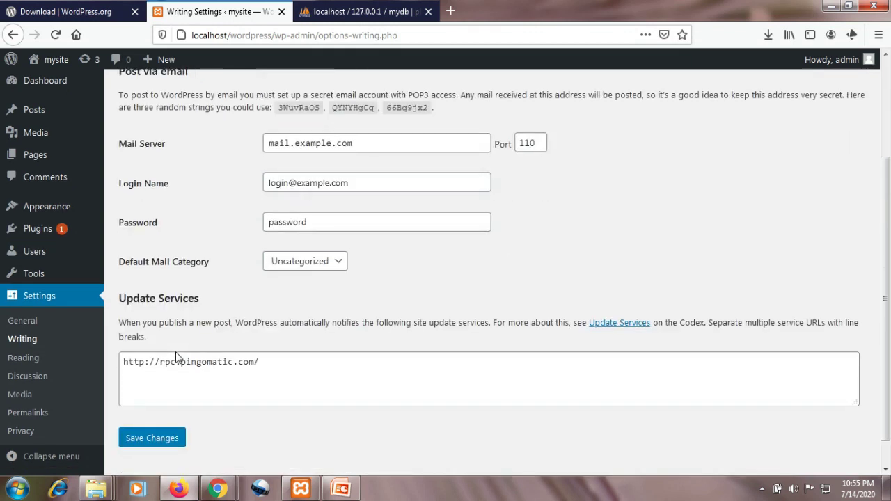
scroll(174, 326, "down", 1)
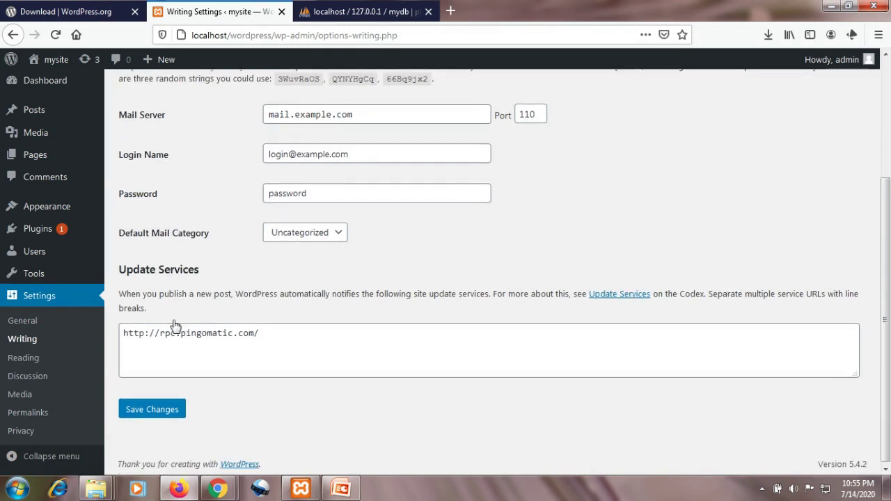
left_click(154, 408)
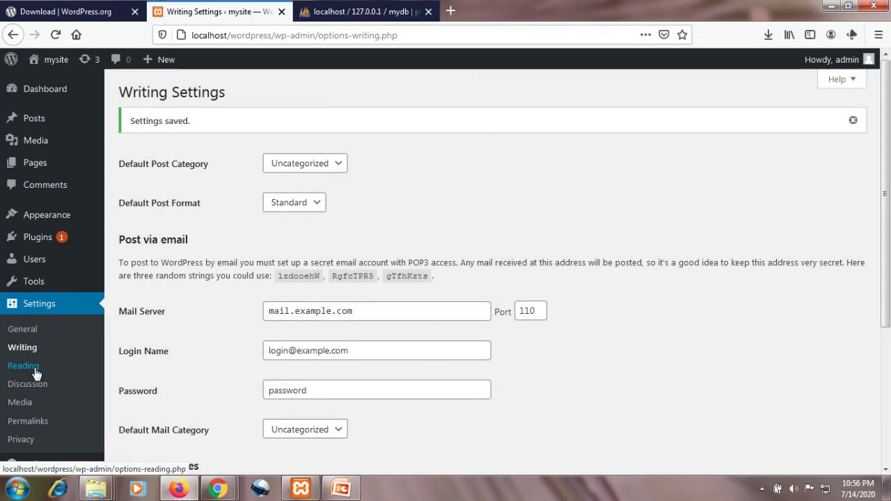
- Save Settings > Reading unchanged, with latest posts on the homepage and 10 per page
left_click(36, 372)
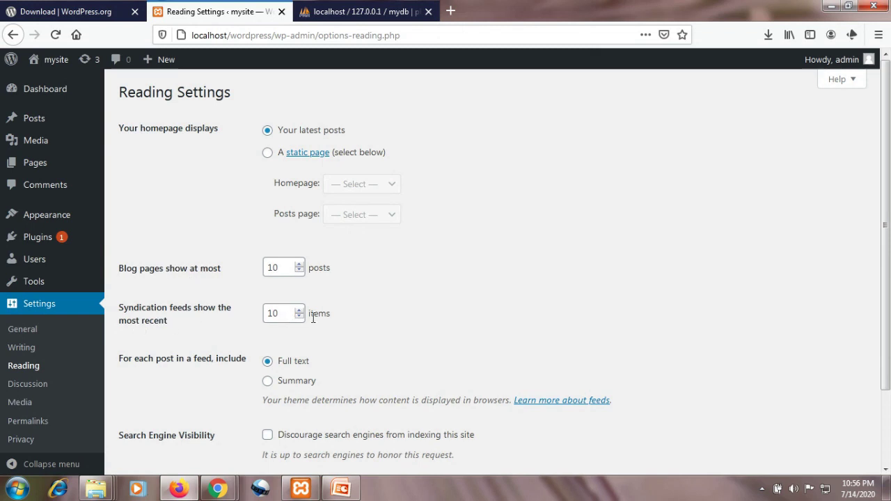
scroll(257, 343, "down", 2)
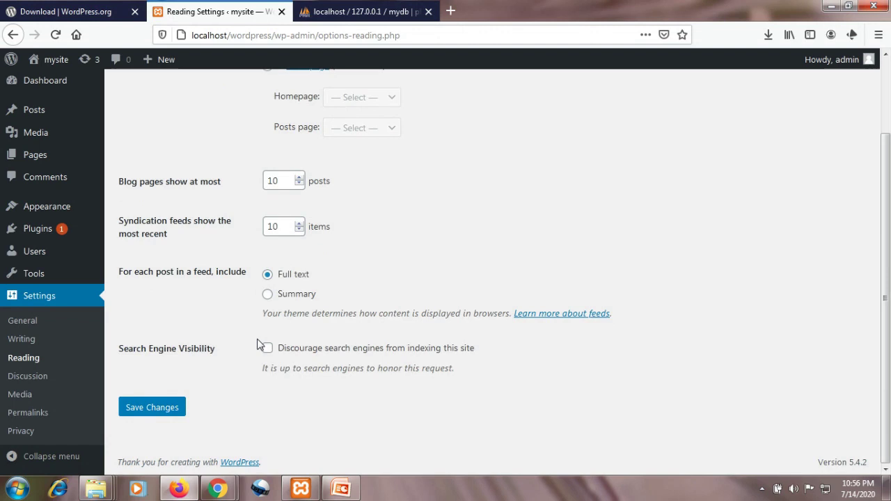
left_click(147, 410)
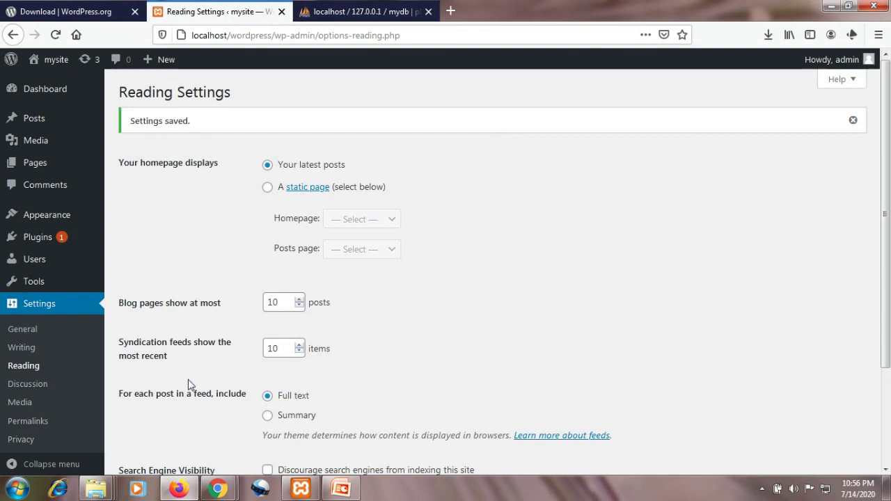
- Scroll Settings > Discussion down past Avatars and save it unchanged
left_click(28, 392)
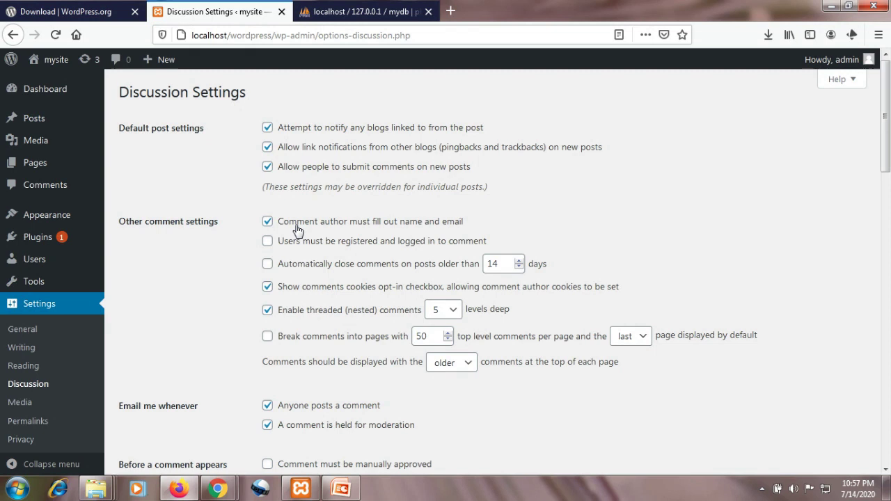
scroll(297, 230, "down", 5)
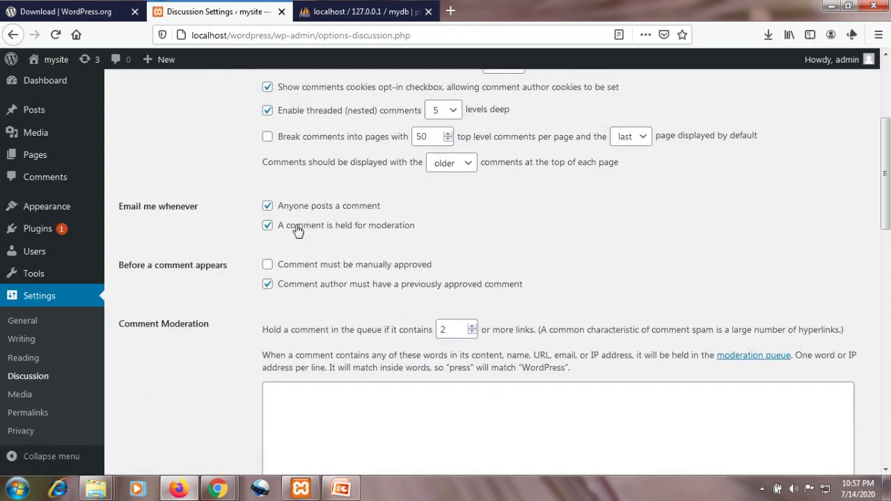
scroll(297, 229, "down", 10)
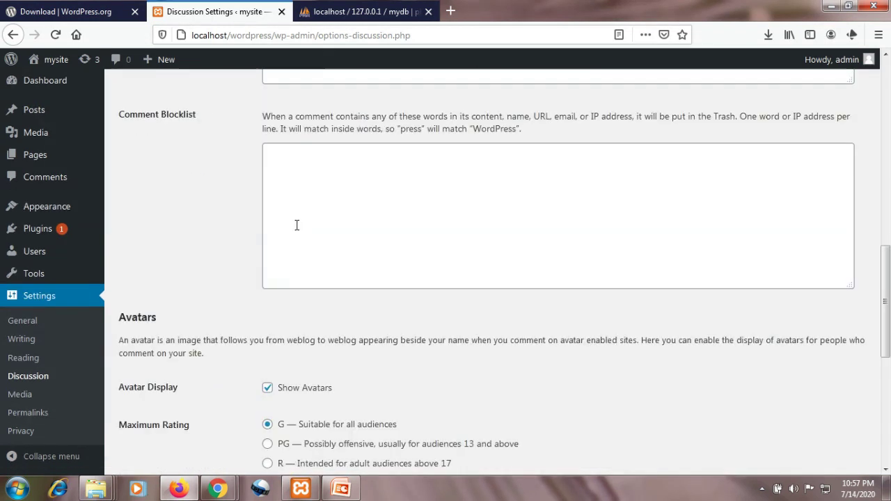
scroll(297, 225, "down", 7)
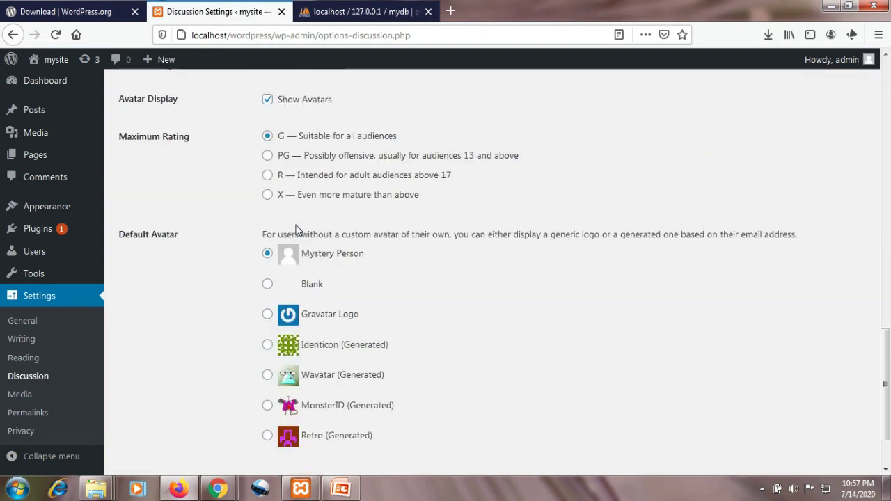
scroll(297, 230, "down", 1)
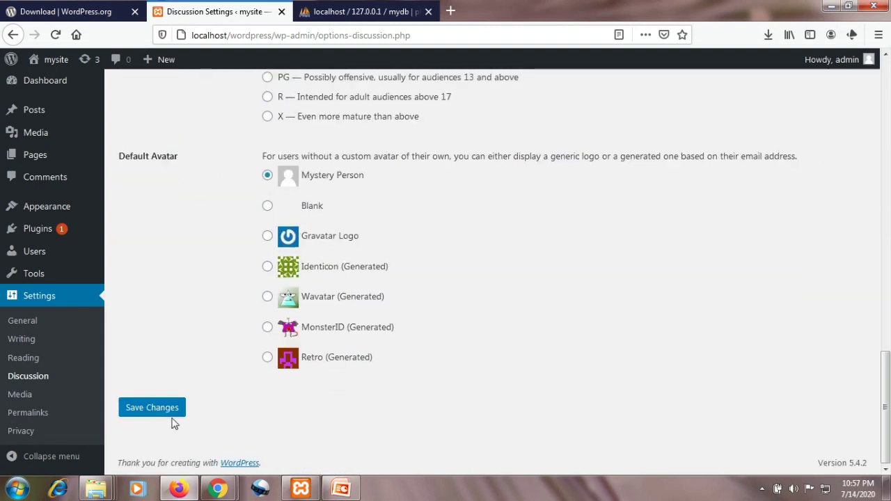
left_click(152, 410)
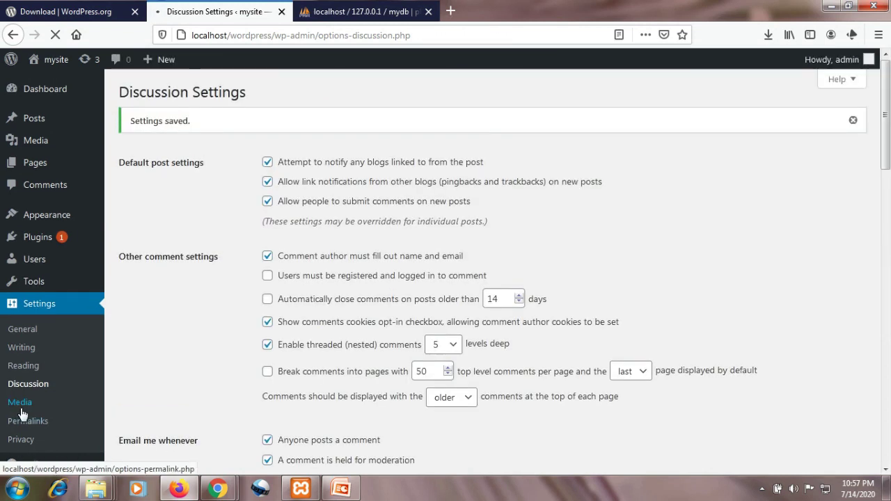
- Save Settings > Media with image sizes 150×150, 300×300 and 1024×1024
left_click(30, 404)
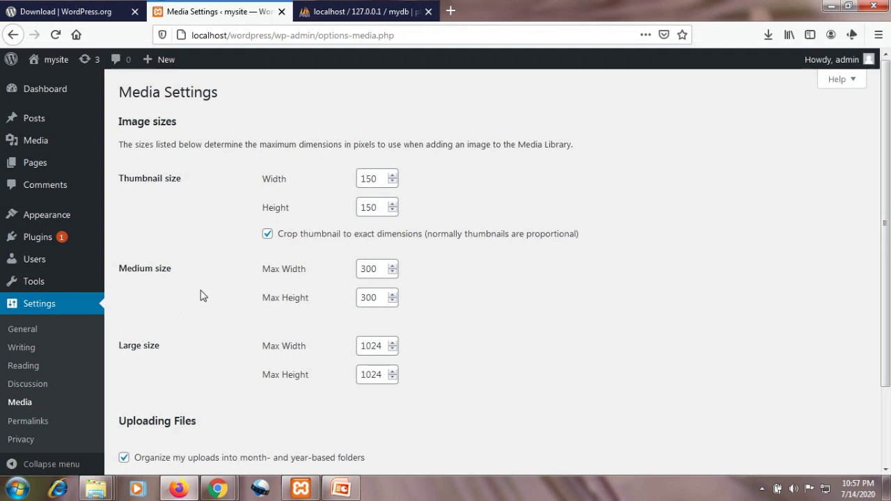
scroll(210, 292, "down", 2)
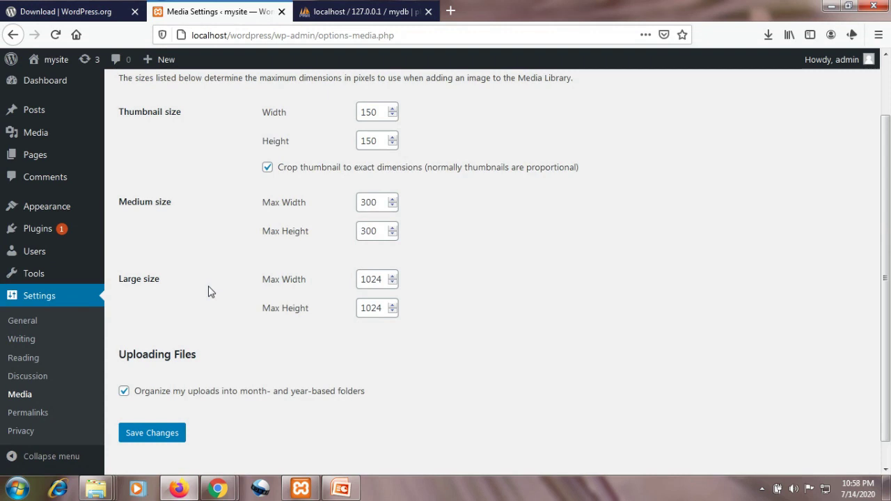
left_click(134, 437)
left_click(155, 440)
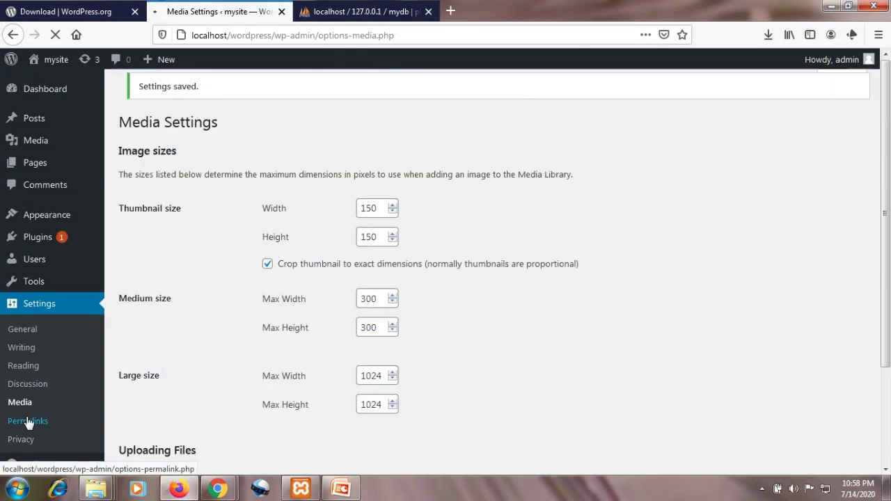
scroll(27, 424, "down", 3)
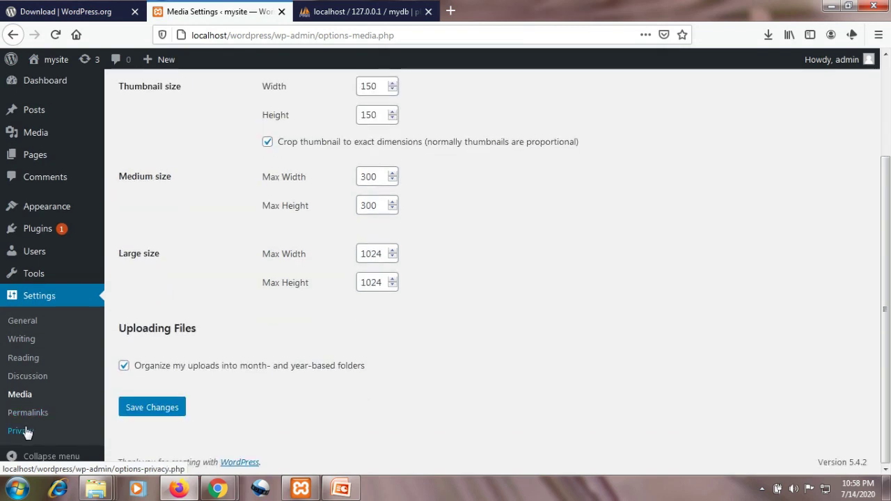
- Scroll through the Permalinks options, then go to Settings > Privacy
left_click(32, 417)
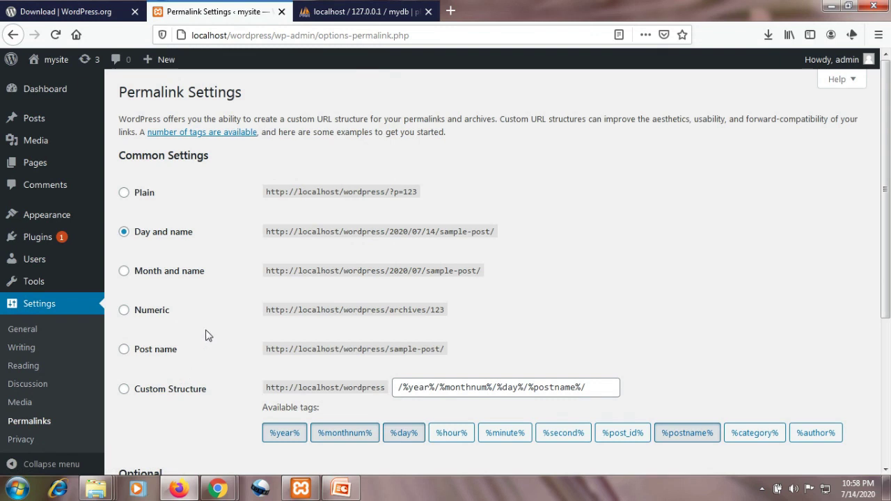
scroll(161, 351, "down", 3)
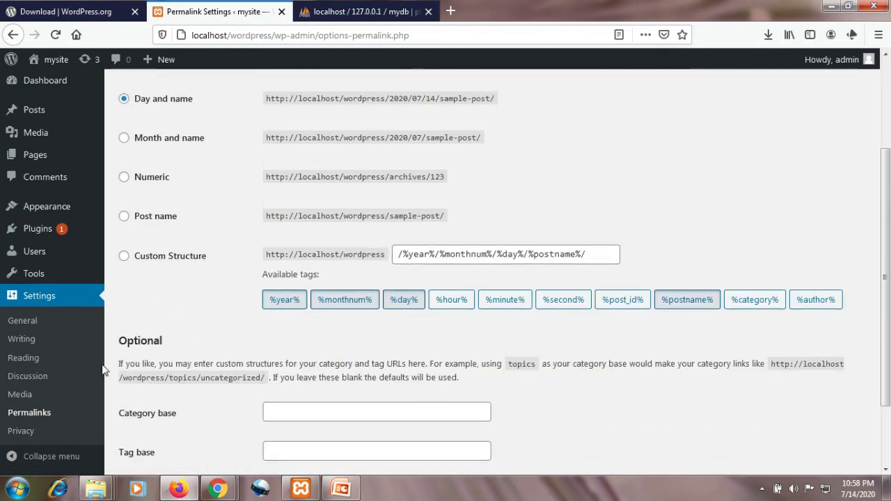
left_click(19, 433)
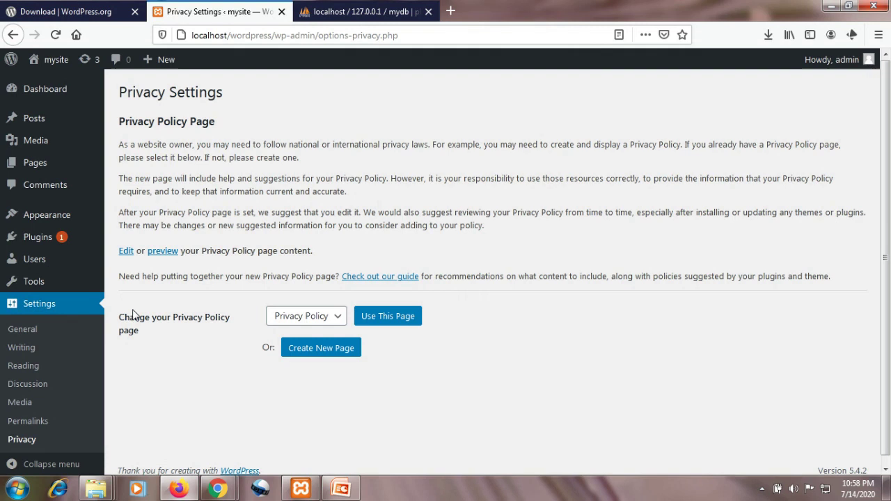
- Return to the Dashboard welcome page and launch Customize Your Site
mouse_move(54, 95)
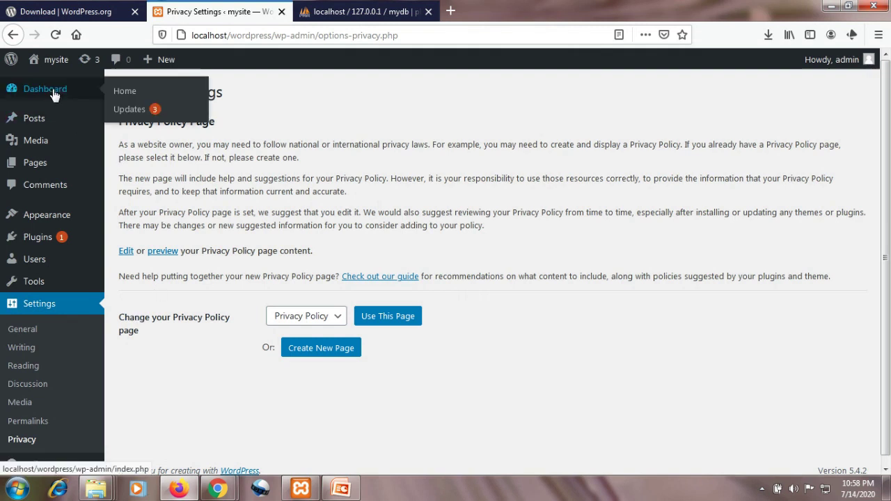
left_click(45, 90)
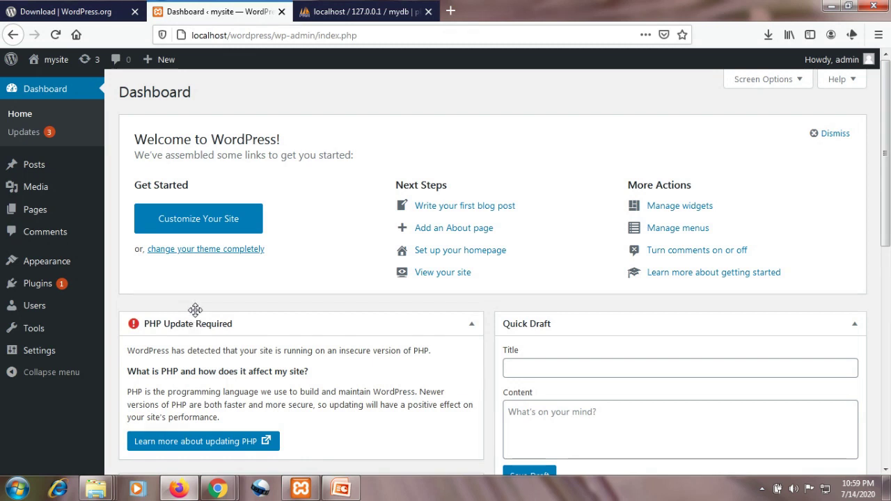
left_click(199, 222)
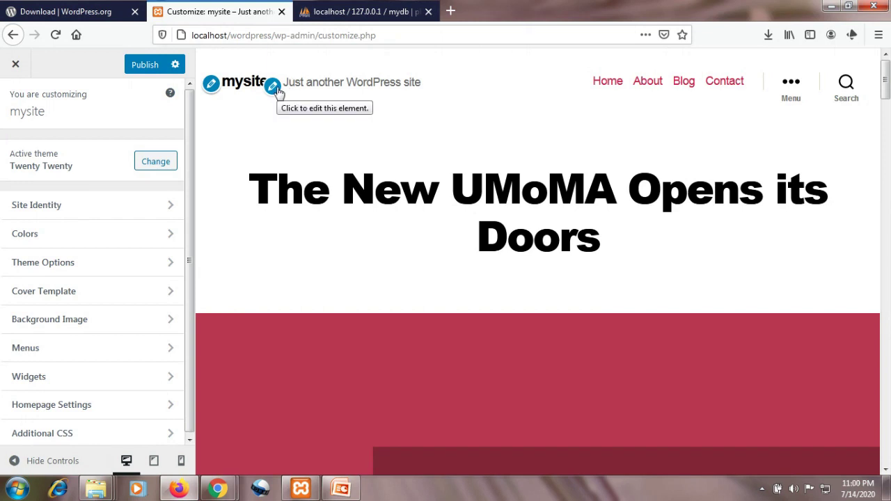
- Replace the site tagline with 'Welcome to my world' and publish it
left_click(274, 87)
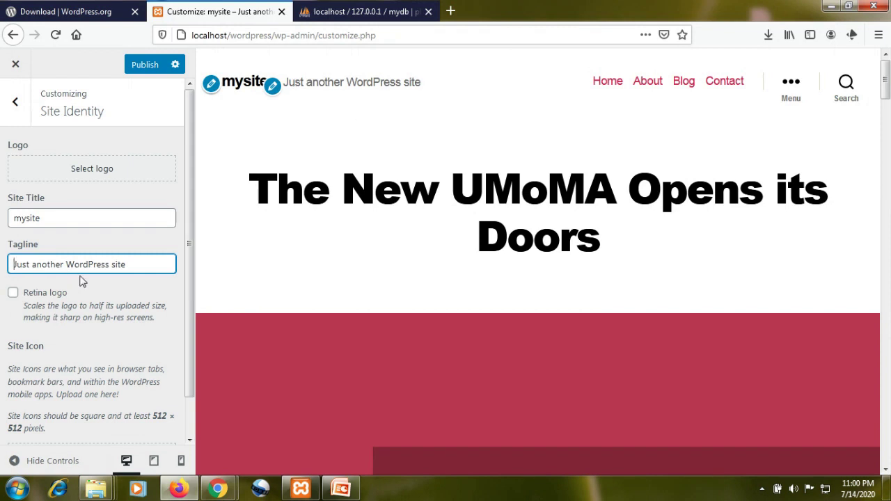
left_click_drag(136, 264, 8, 260)
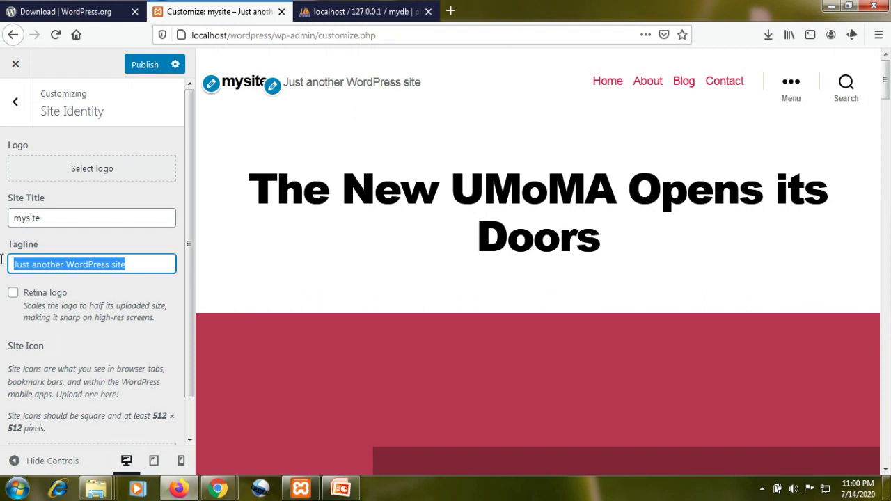
type("Welcome to m")
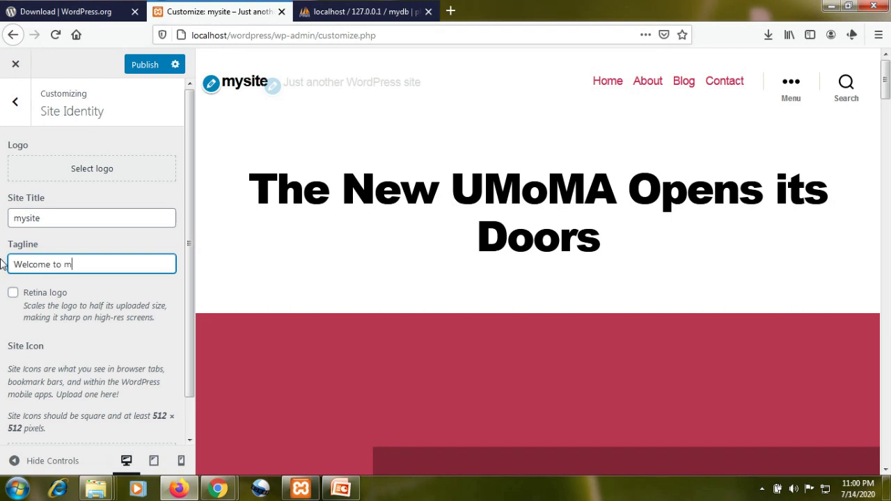
type("rld")
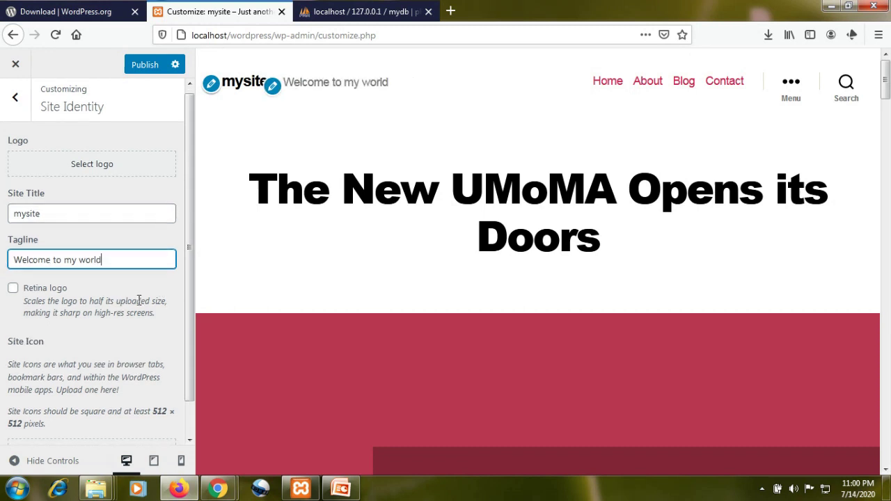
scroll(138, 302, "down", 1)
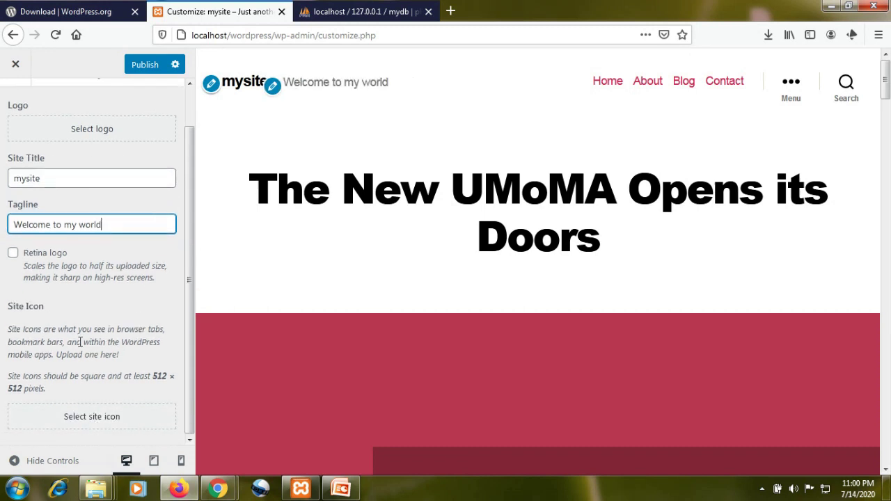
scroll(101, 226, "up", 1)
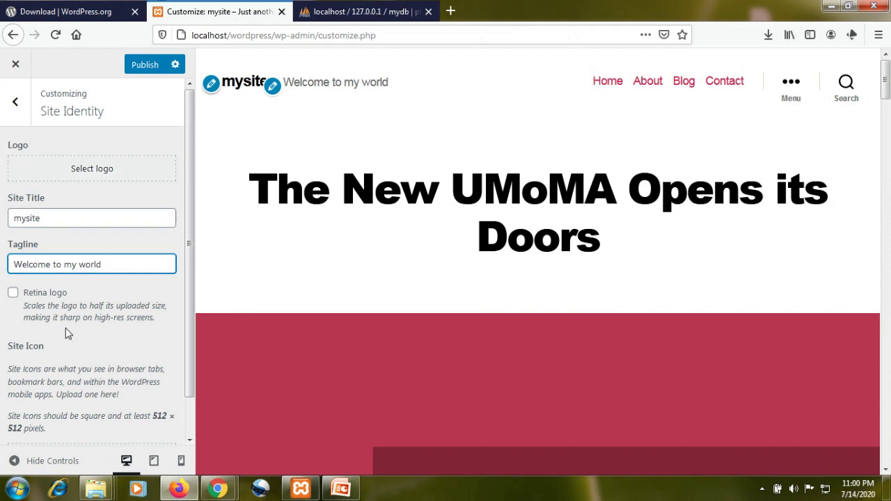
scroll(70, 334, "down", 1)
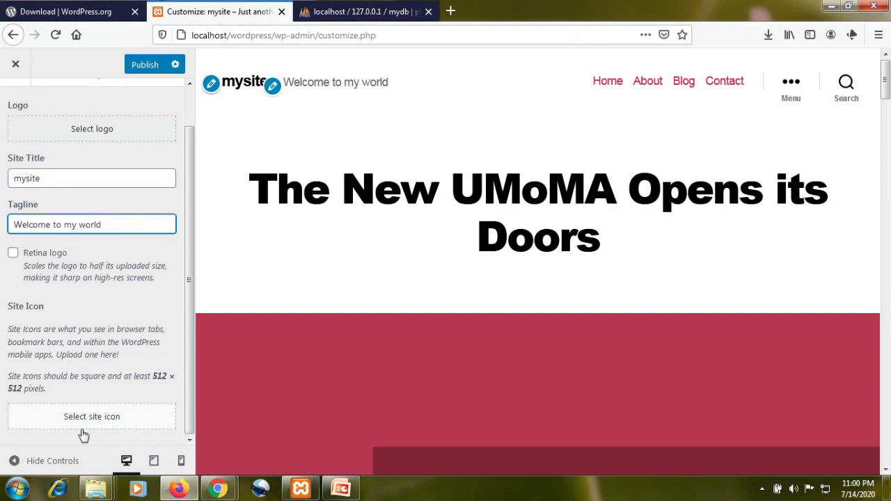
scroll(87, 244, "up", 1)
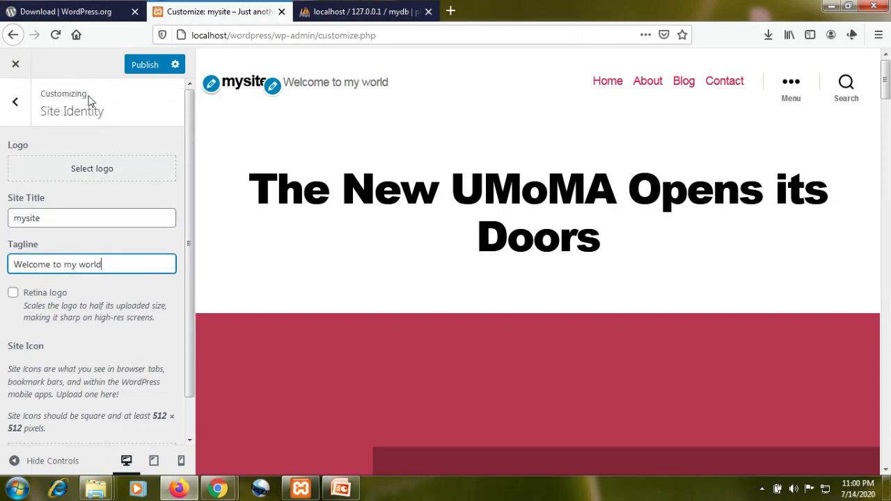
left_click(142, 65)
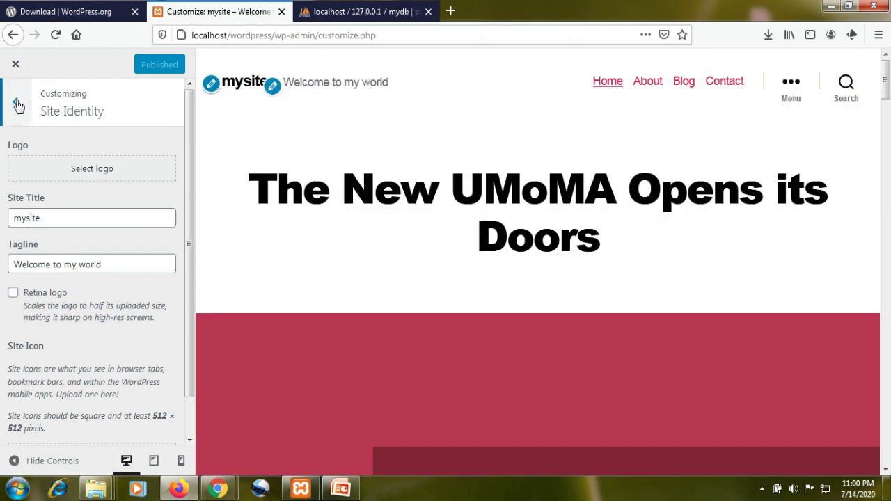
left_click(15, 101)
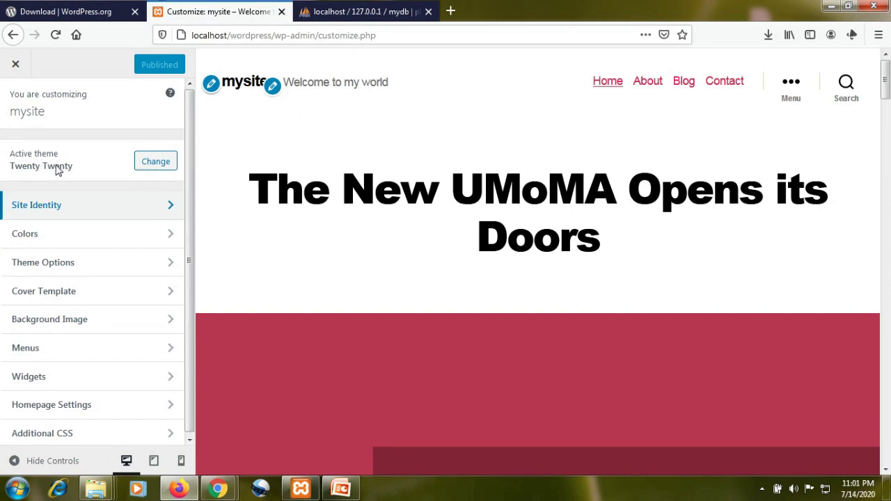
left_click(159, 164)
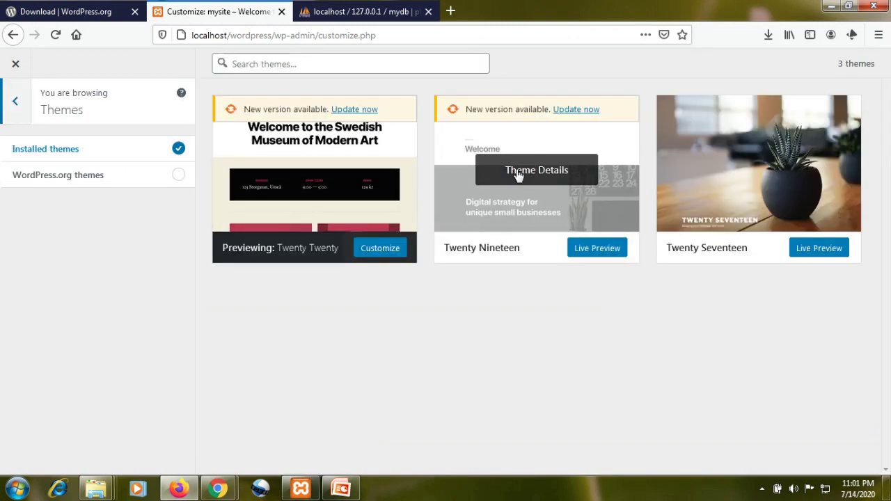
mouse_move(752, 179)
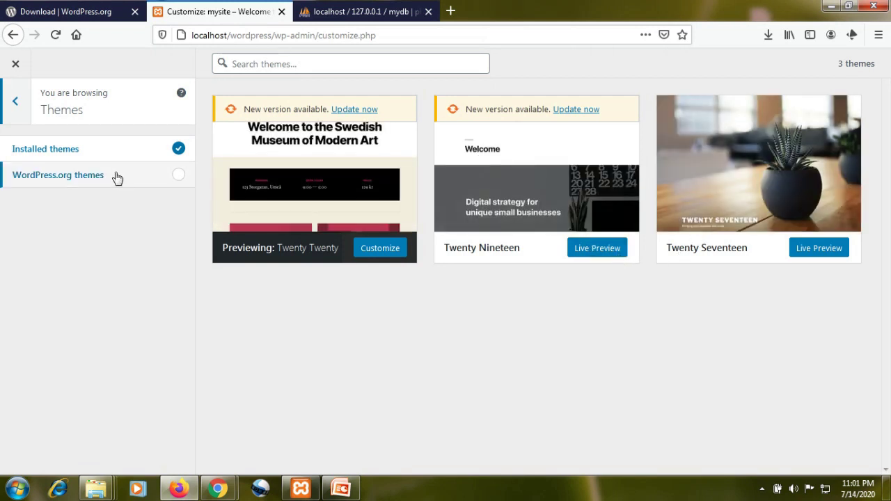
left_click(14, 101)
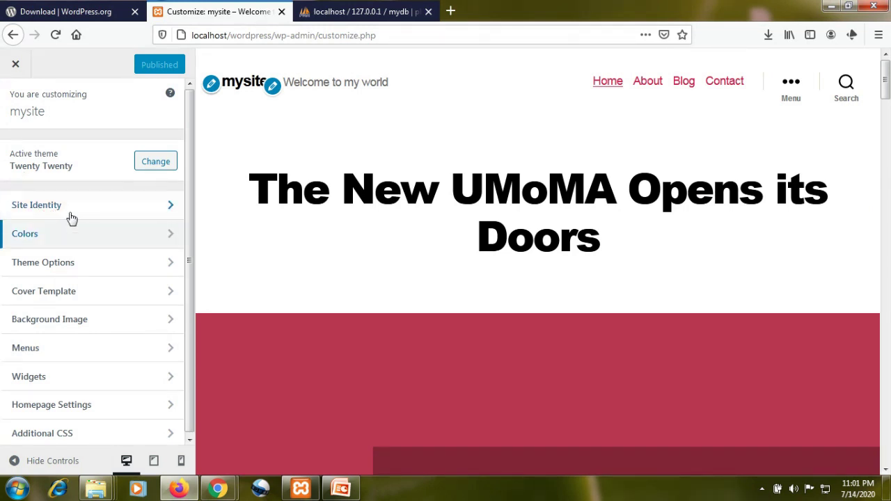
- In Colors, try a blue then yellow site background and publish it
left_click(101, 241)
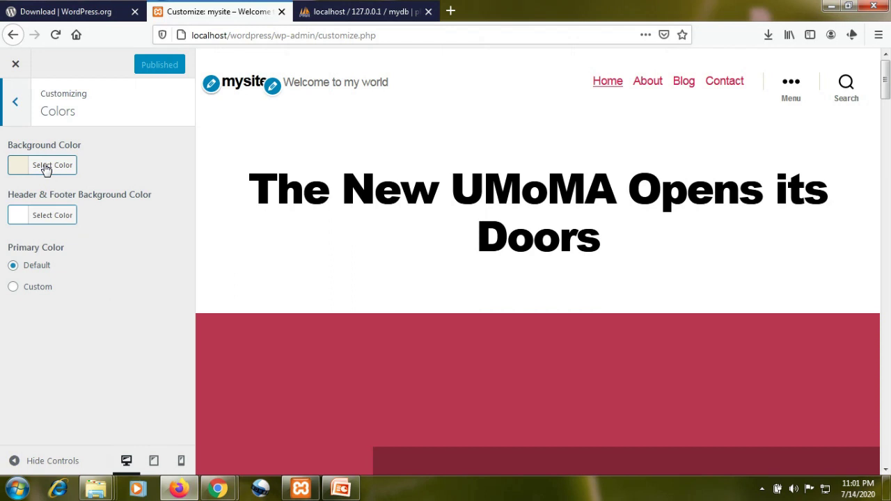
left_click(45, 167)
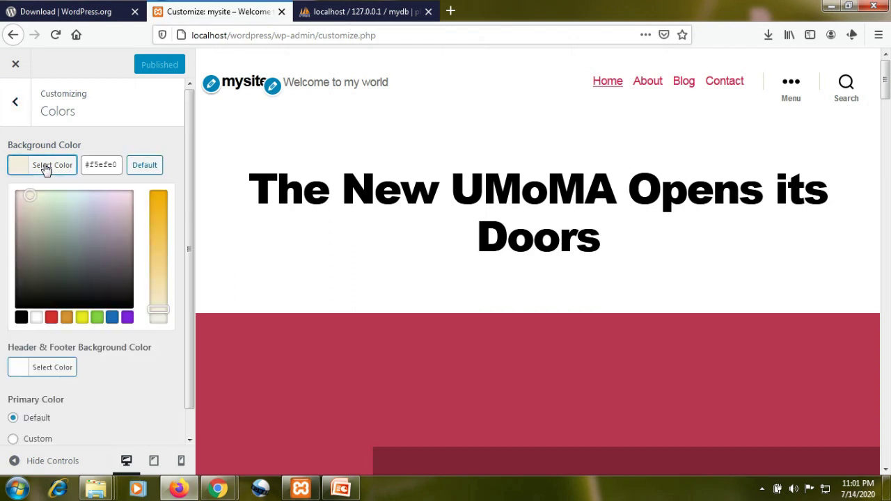
left_click(112, 319)
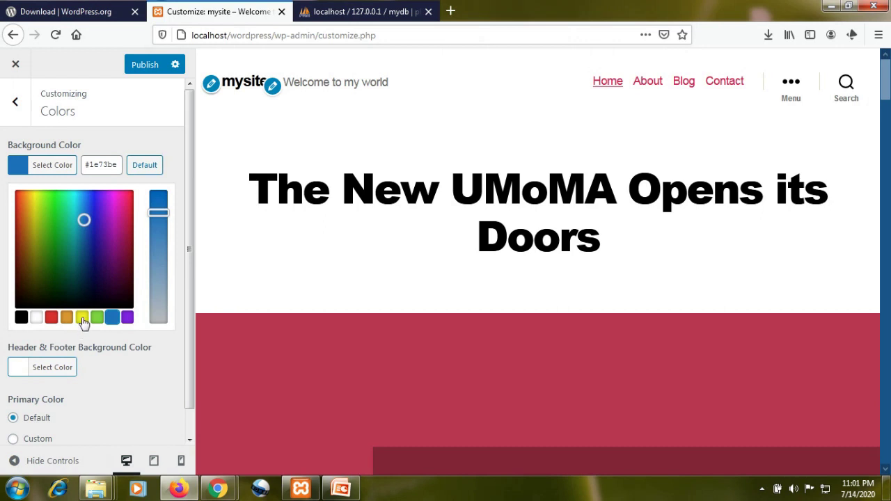
left_click(82, 318)
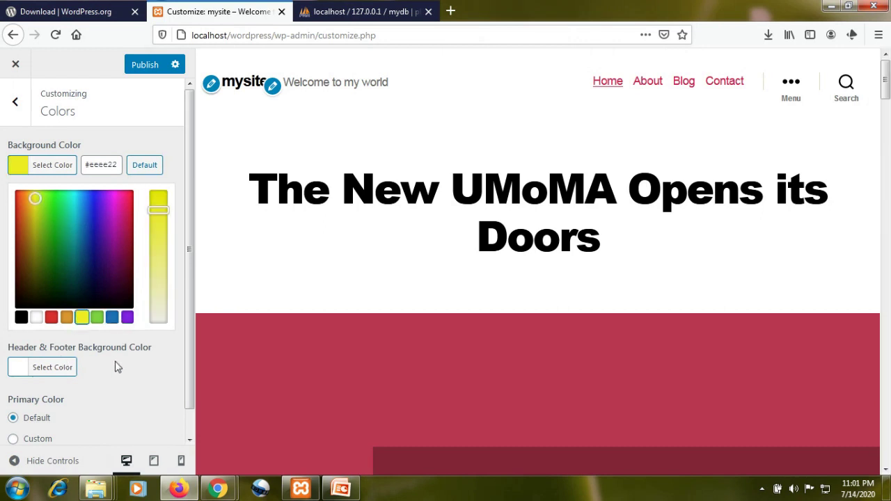
scroll(115, 366, "down", 1)
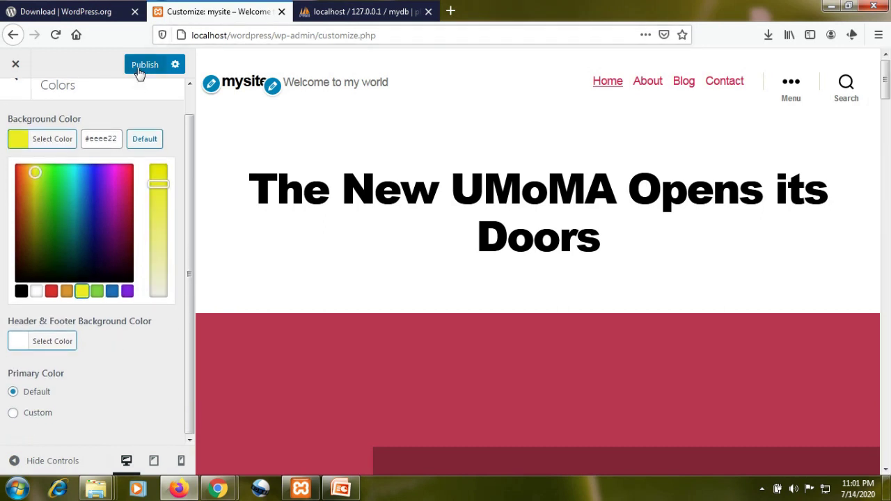
left_click(140, 69)
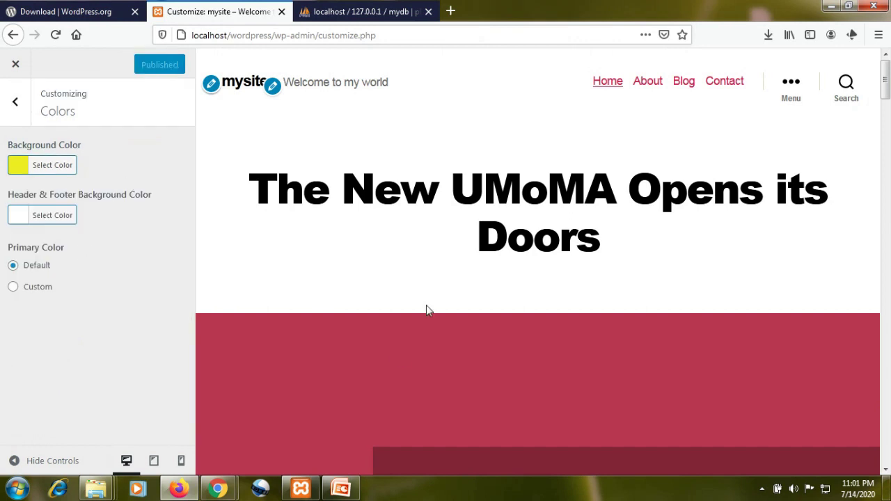
- Set the site background colour back to white and publish
scroll(429, 306, "down", 10)
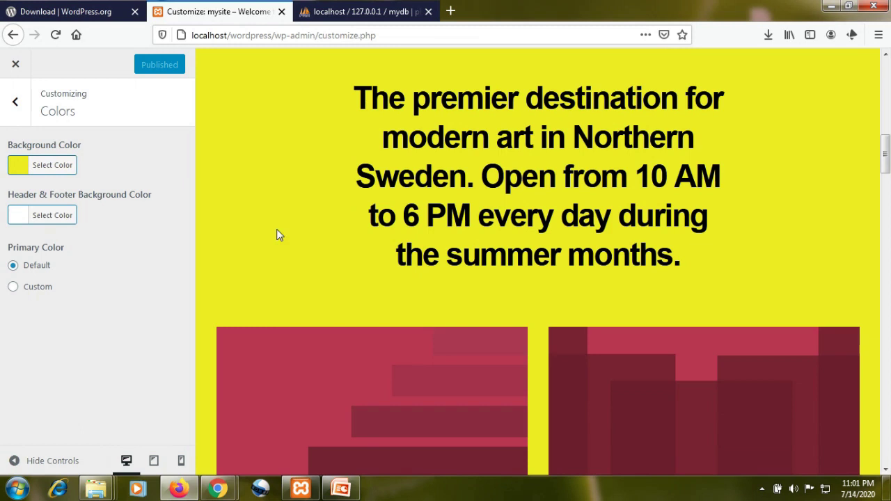
scroll(279, 234, "up", 5)
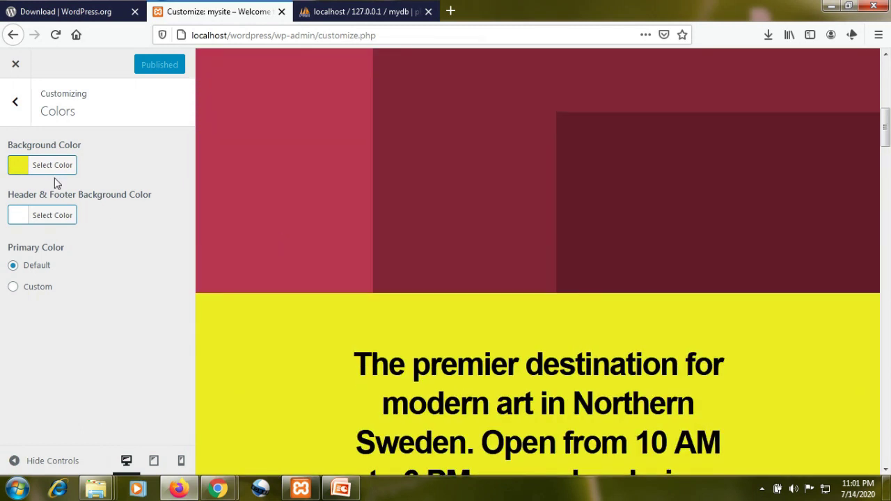
left_click(34, 172)
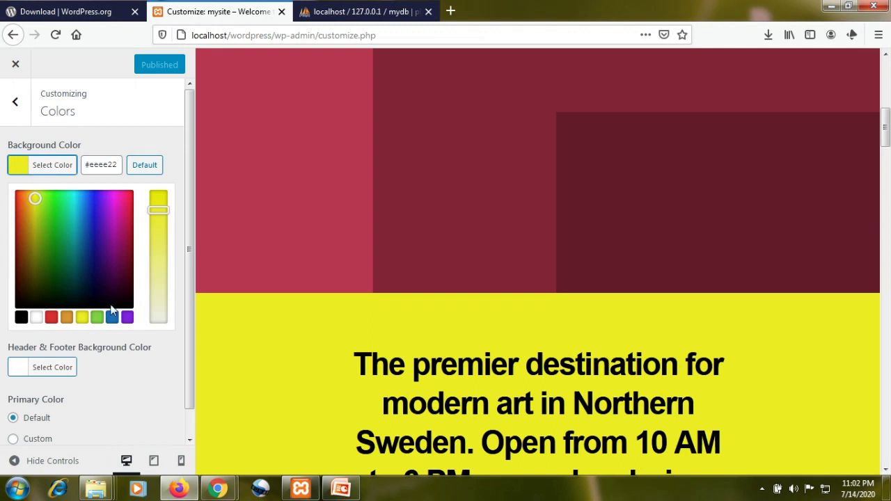
left_click(35, 318)
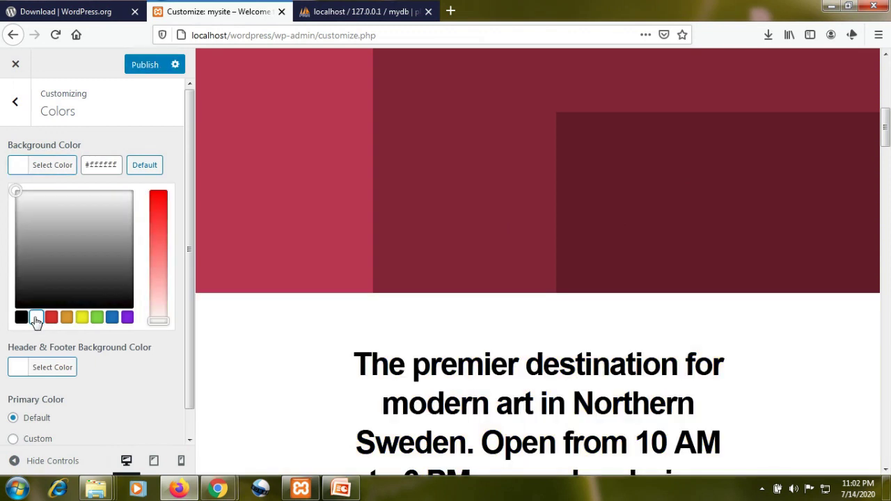
left_click(143, 65)
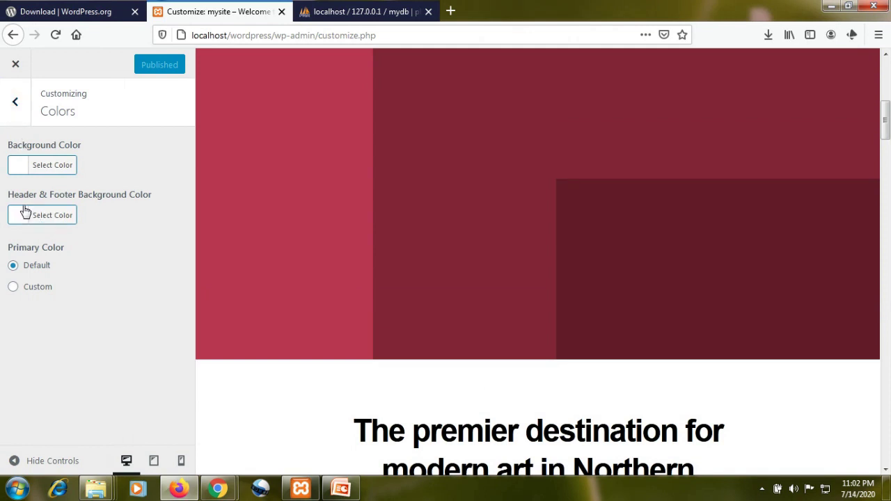
- Try green for the header and footer background, revert it to white, and publish
left_click(40, 220)
scroll(454, 255, "up", 5)
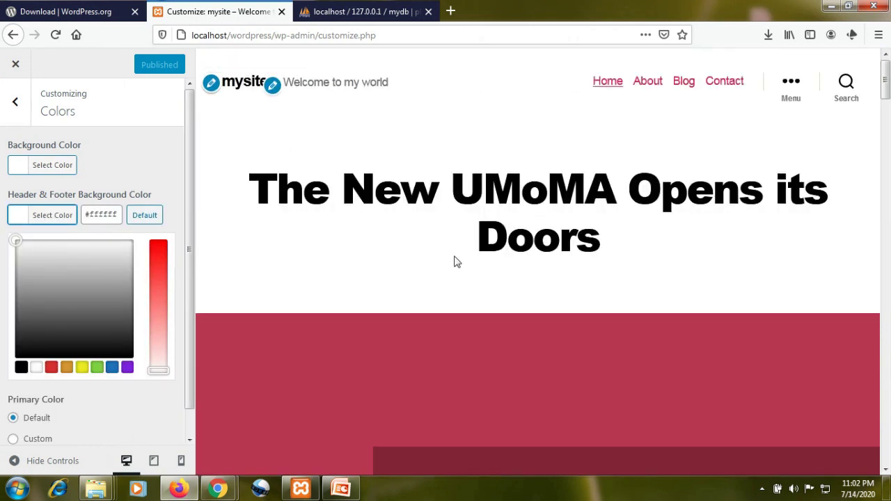
scroll(454, 261, "down", 15)
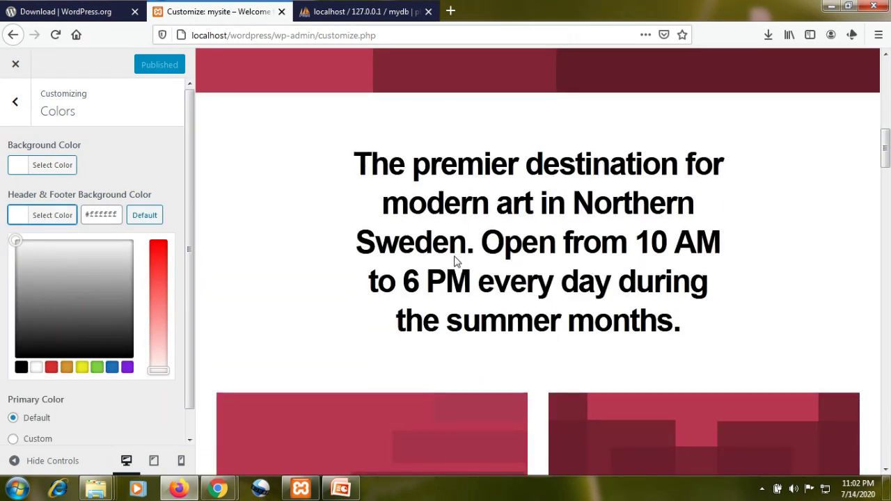
scroll(454, 262, "down", 15)
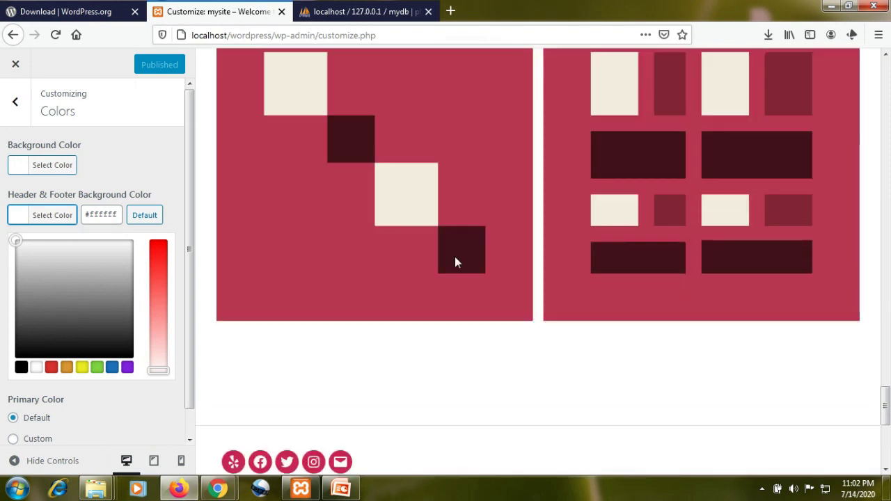
scroll(454, 262, "up", 5)
scroll(457, 263, "up", 15)
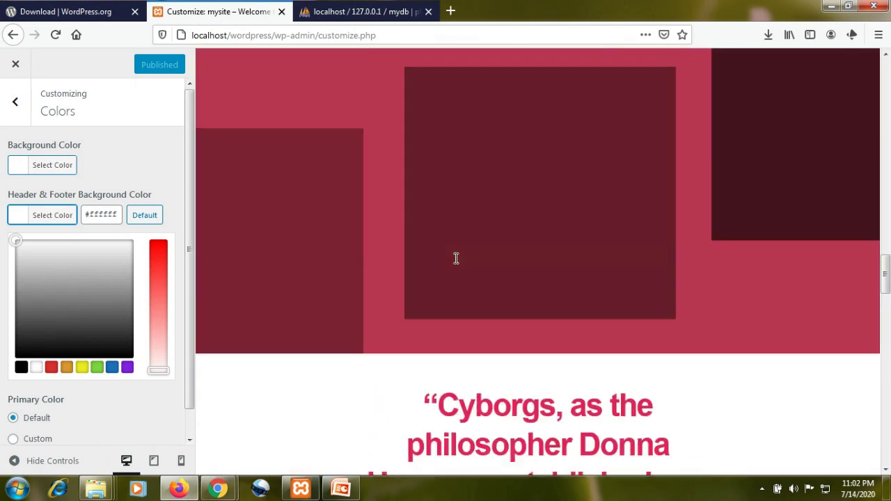
scroll(454, 259, "up", 5)
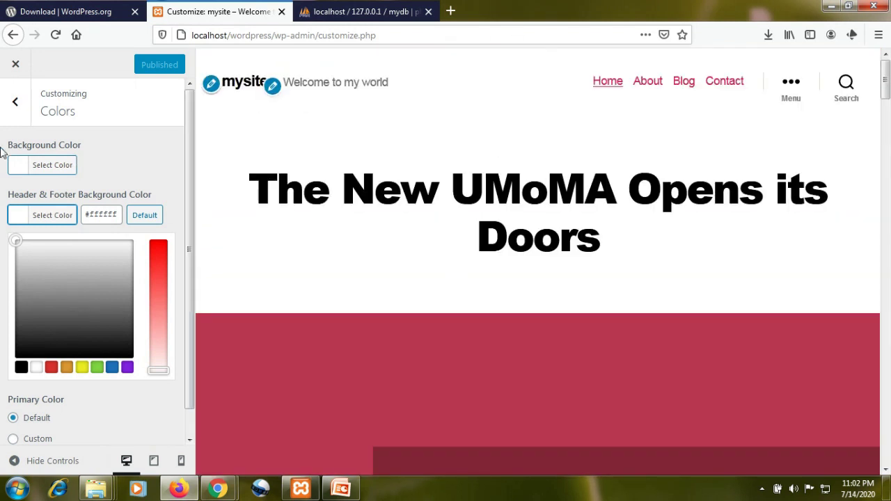
left_click(97, 369)
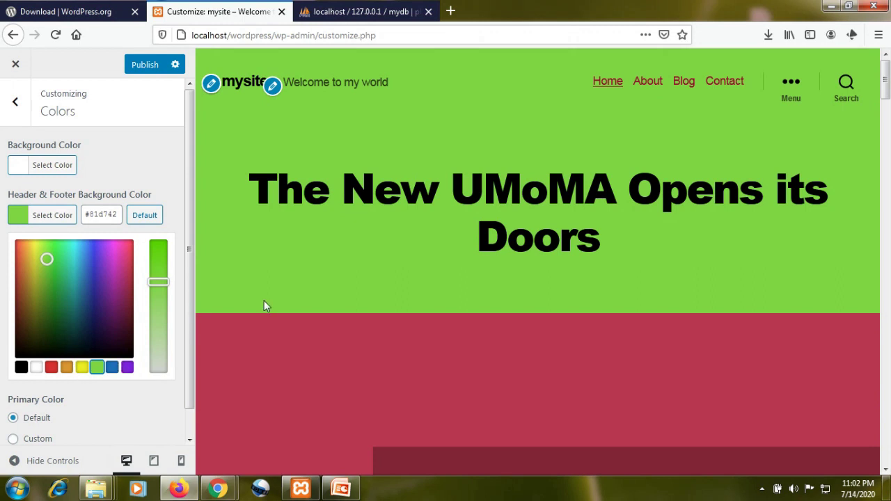
left_click(35, 368)
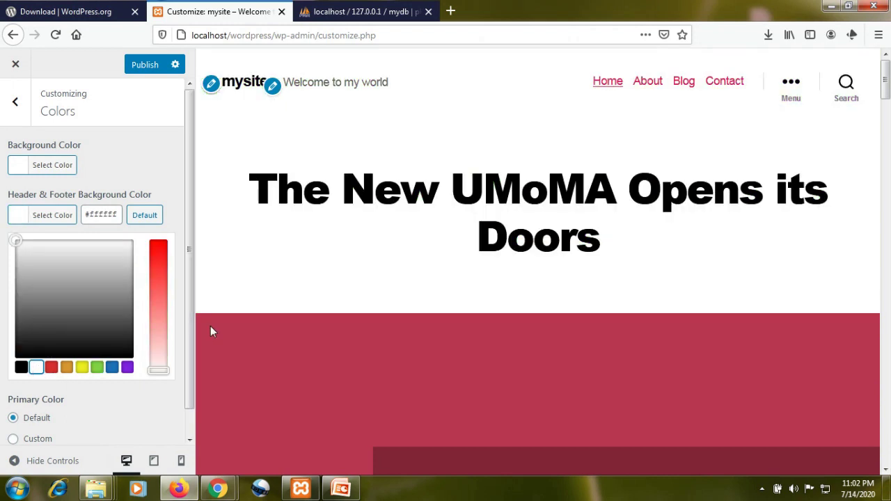
scroll(105, 402, "down", 1)
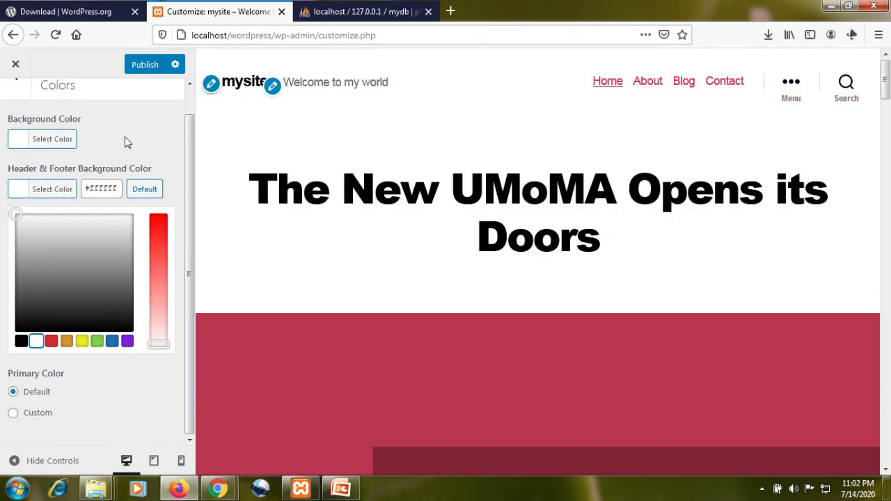
left_click(142, 68)
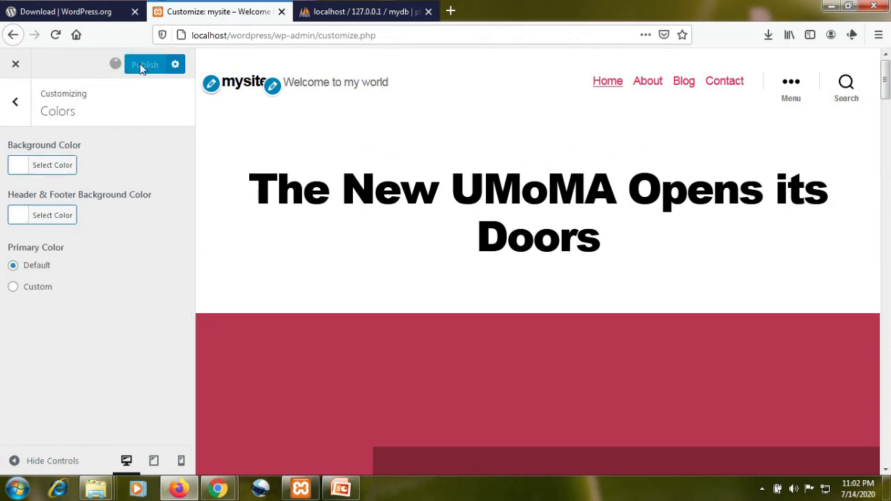
- Open Theme Options and load the Home page in the preview
left_click(18, 108)
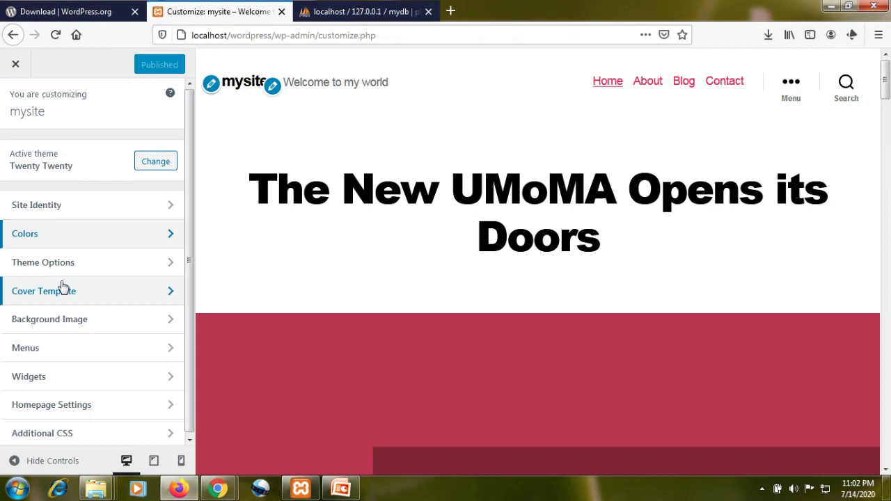
left_click(167, 265)
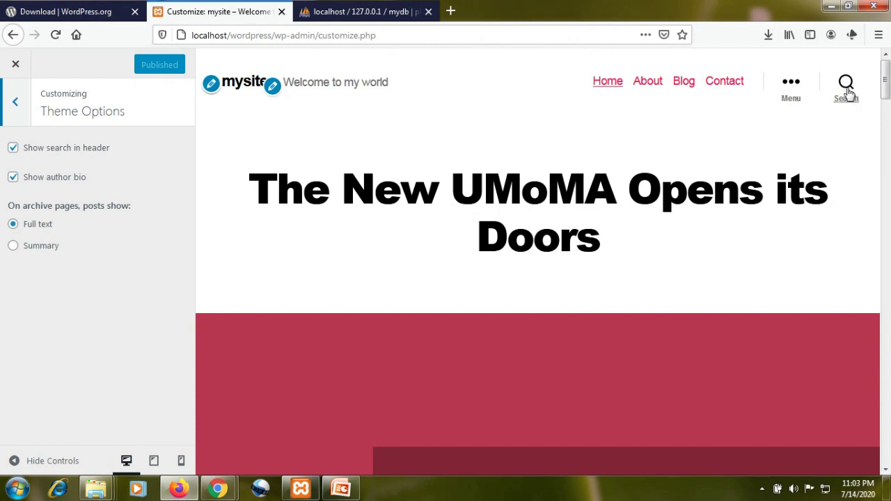
left_click(608, 81)
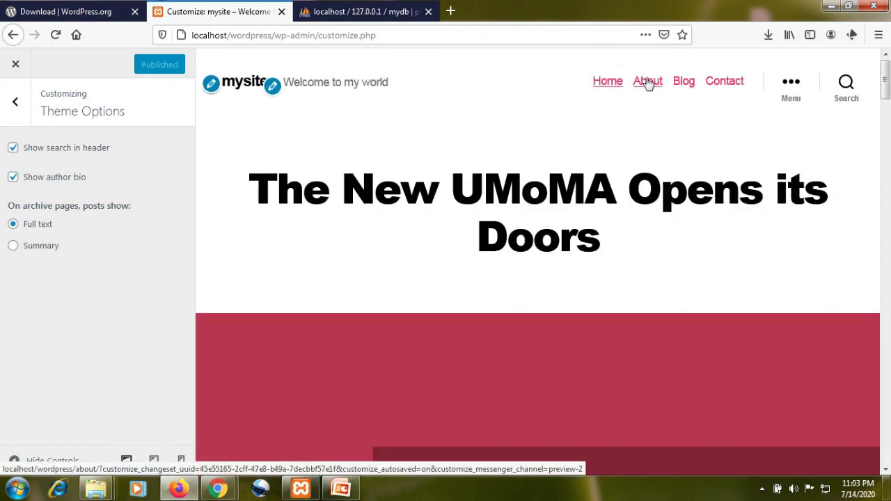
- Preview mysite's About, Blog and Contact pages
left_click(647, 82)
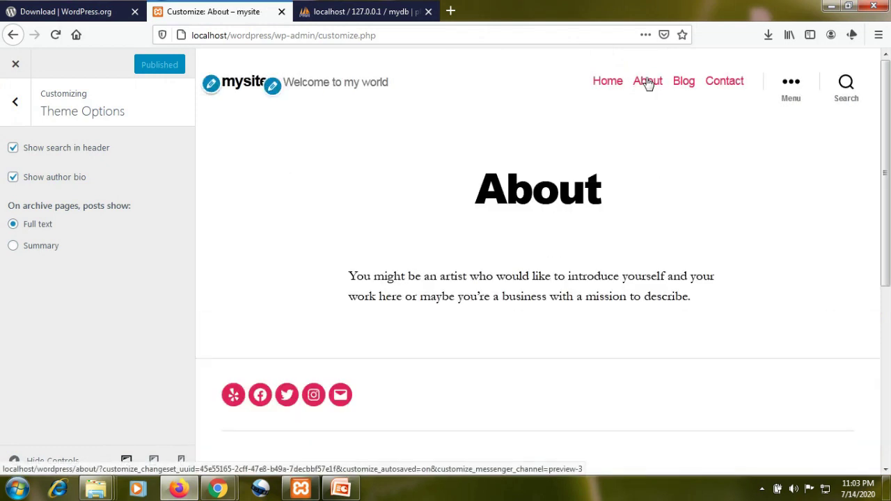
scroll(658, 215, "down", 5)
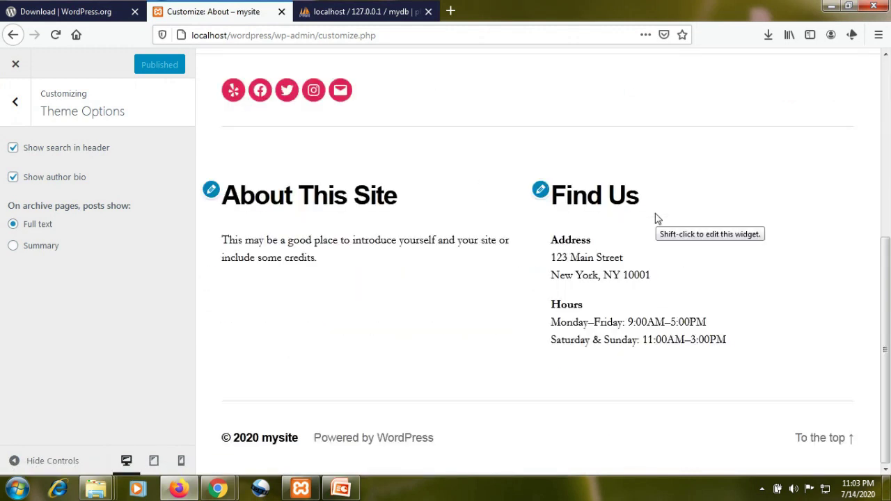
scroll(442, 284, "up", 2)
scroll(448, 318, "up", 6)
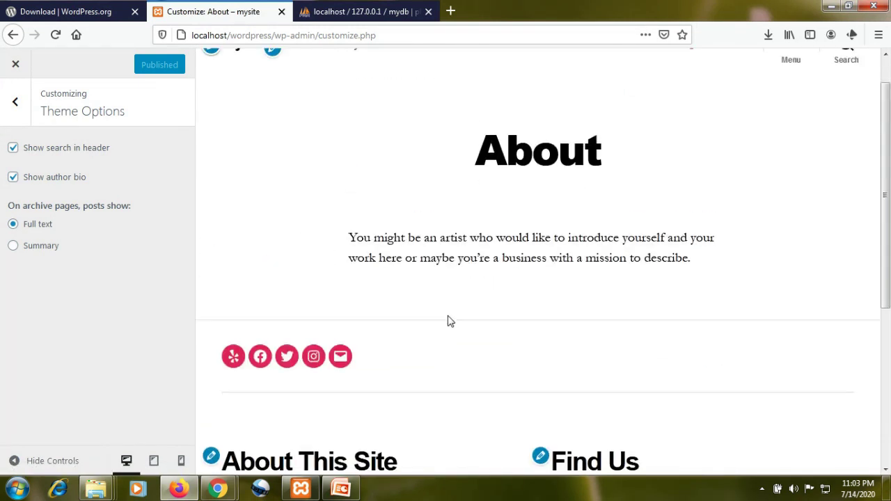
scroll(453, 319, "down", 4)
scroll(584, 333, "up", 5)
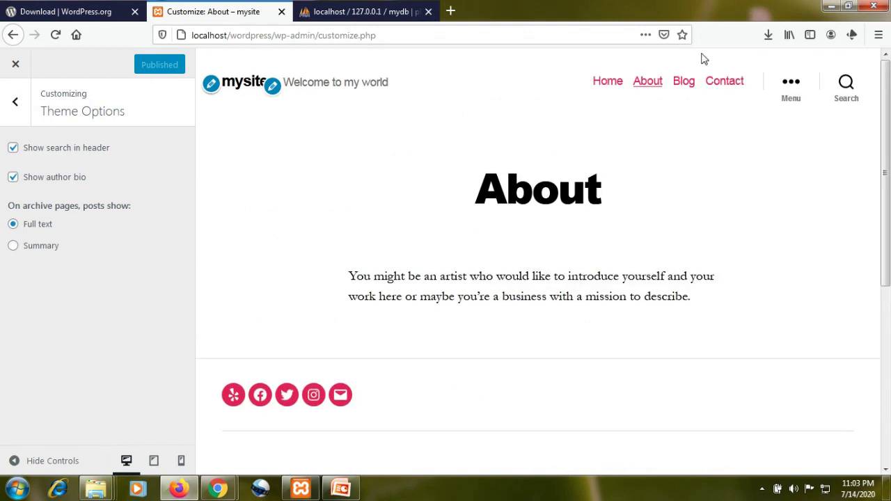
left_click(684, 87)
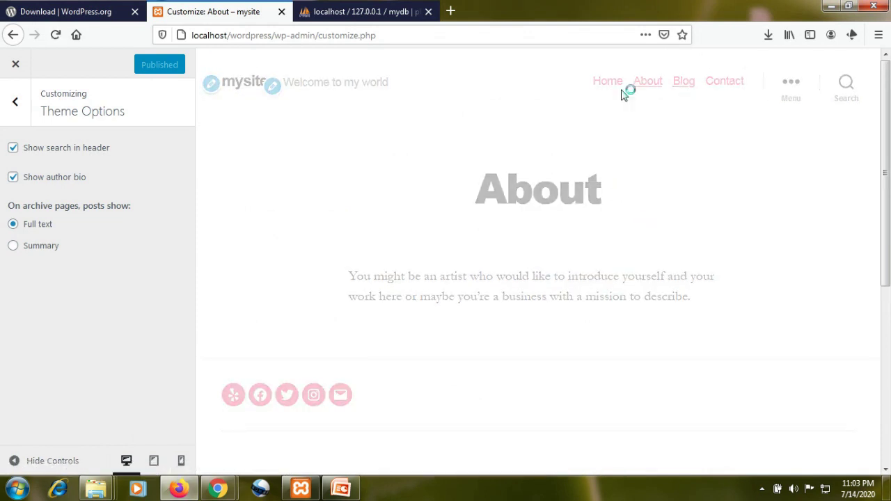
scroll(664, 219, "down", 5)
scroll(662, 221, "up", 4)
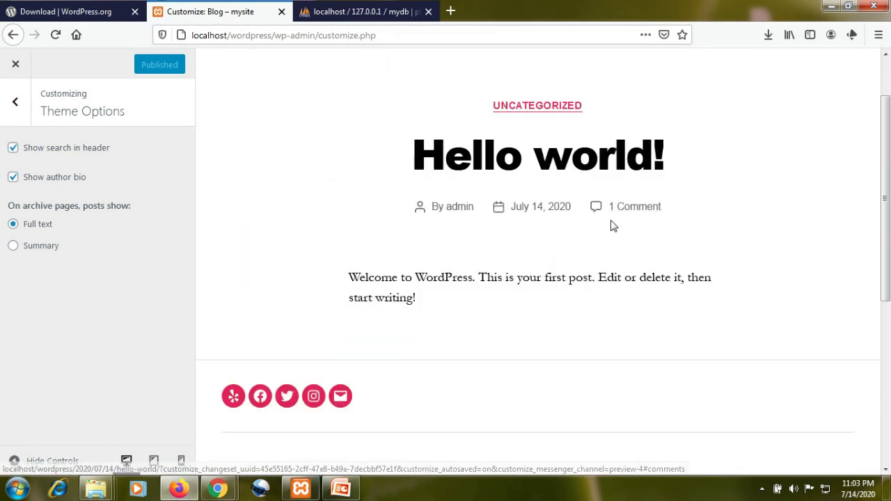
scroll(606, 220, "up", 2)
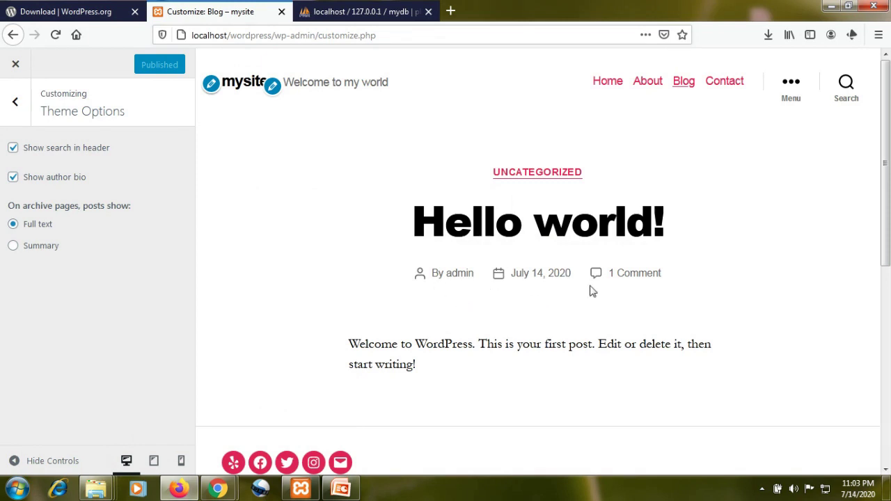
left_click(720, 85)
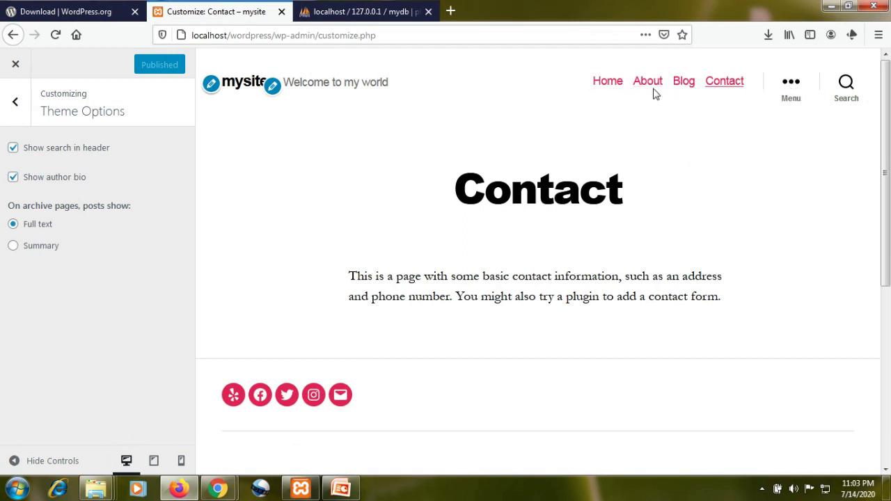
- Open and close the slide-in menu, then bring up the header search box
left_click(791, 85)
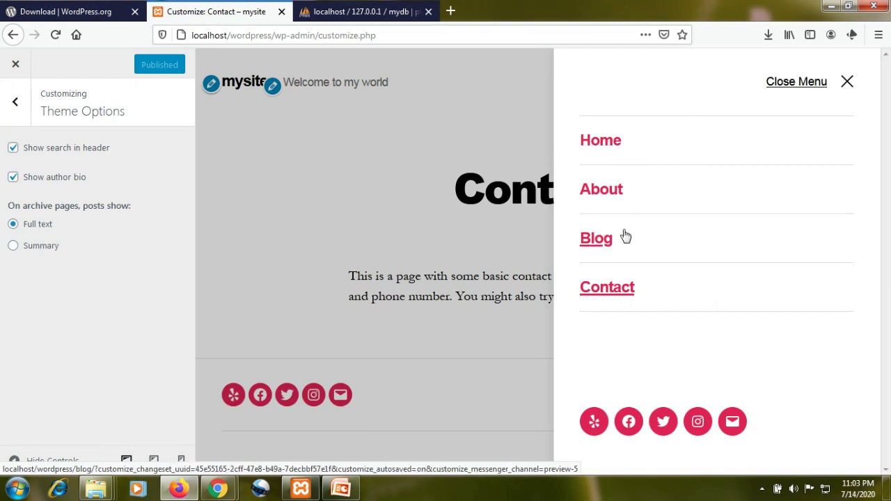
left_click(848, 83)
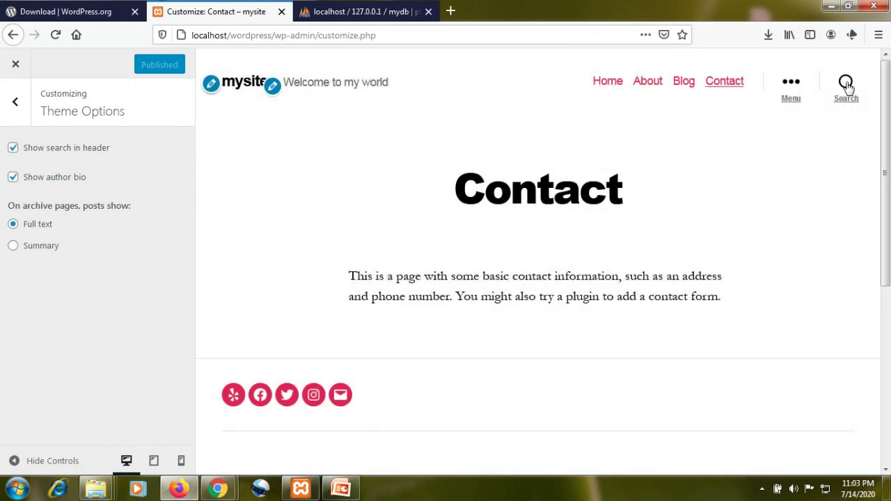
left_click(846, 84)
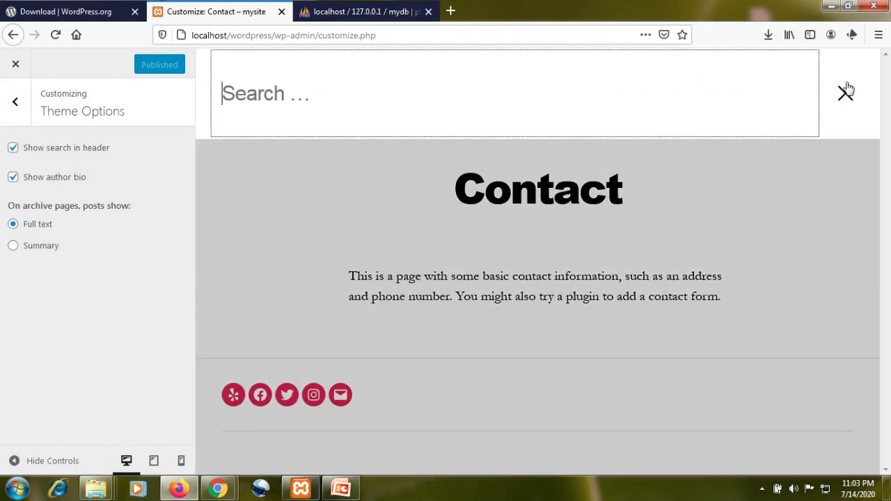
- Search the preview for 'hello' to find the Hello world! post
left_click(315, 98)
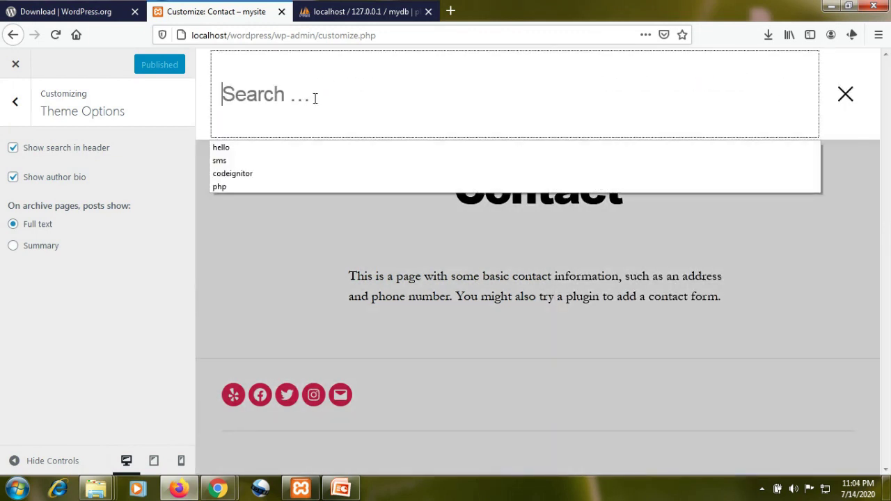
type("hello")
key("Return")
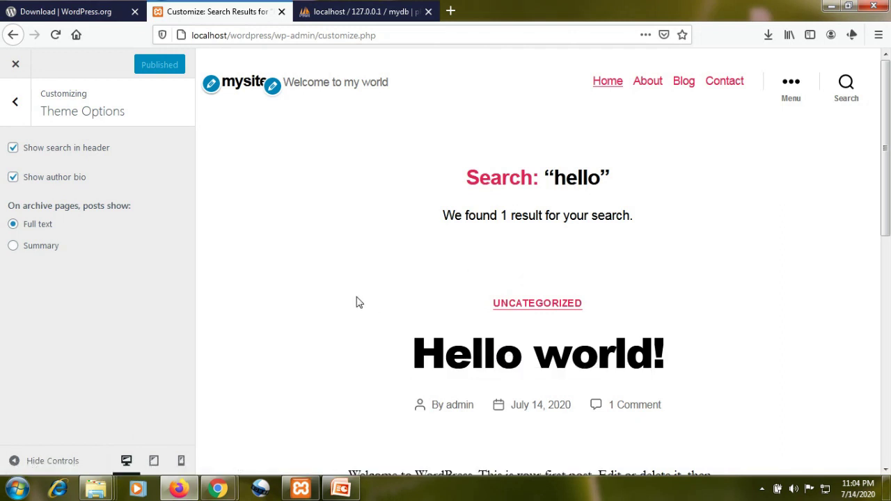
scroll(381, 315, "down", 2)
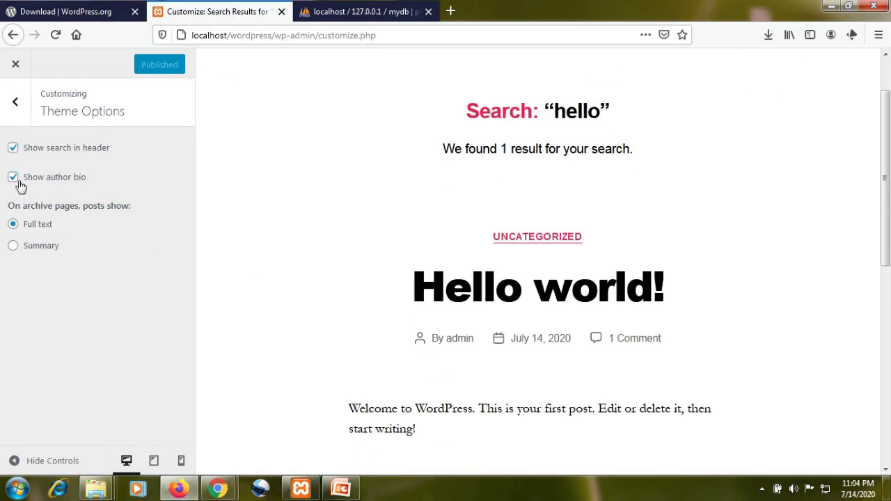
- Look over the Cover Template settings while viewing the Home page preview
left_click(20, 101)
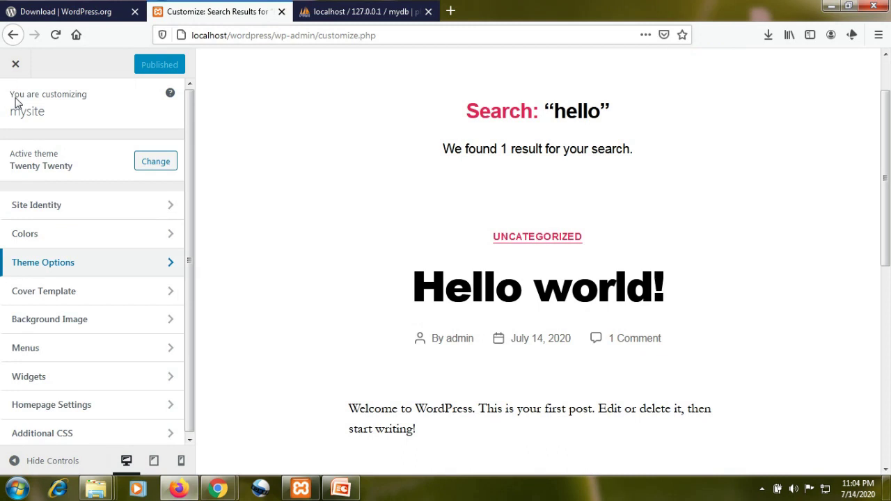
left_click(124, 300)
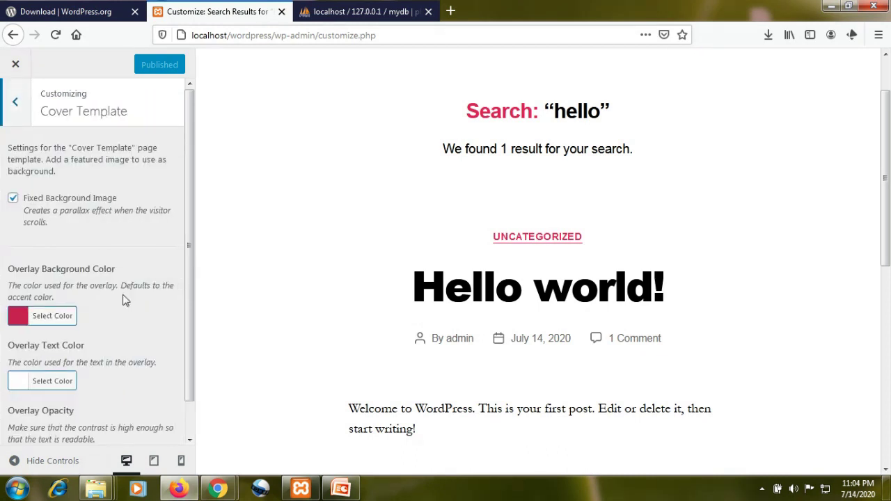
scroll(403, 213, "up", 2)
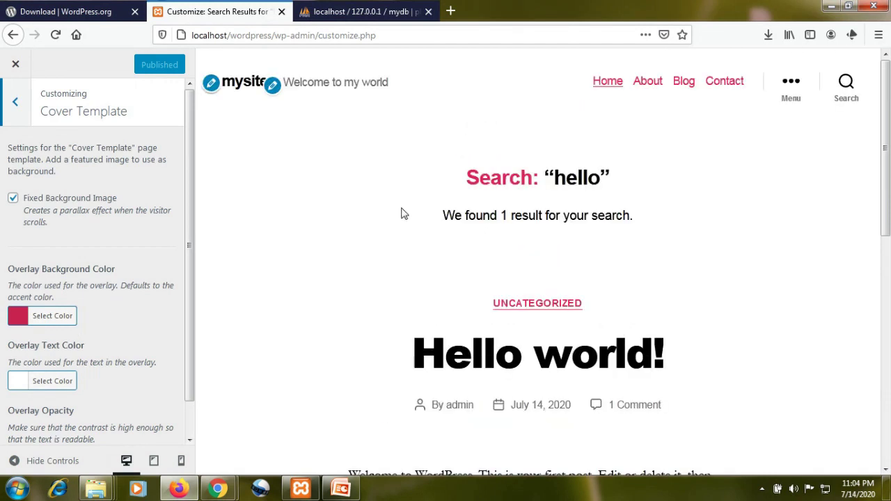
left_click(605, 82)
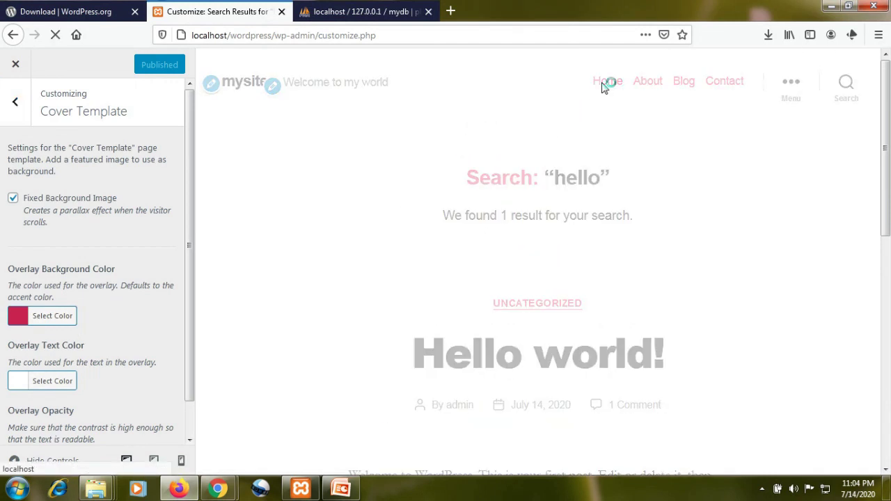
scroll(434, 307, "down", 5)
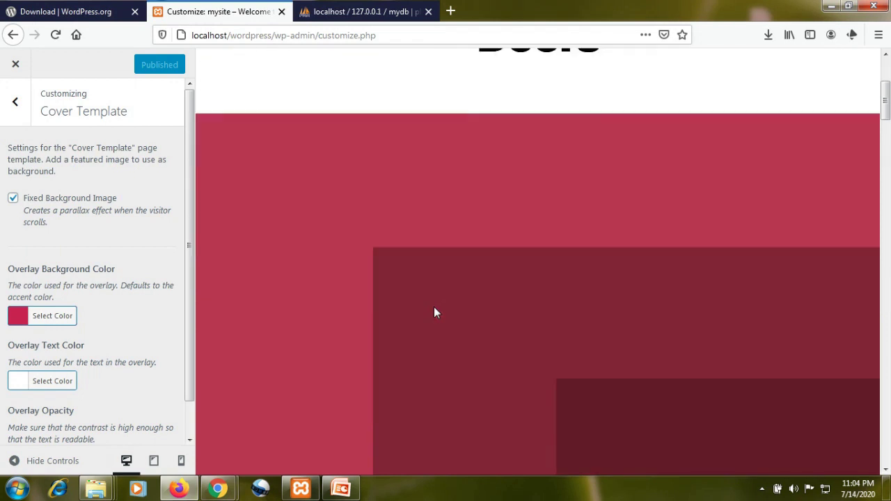
scroll(434, 307, "down", 5)
scroll(325, 278, "up", 3)
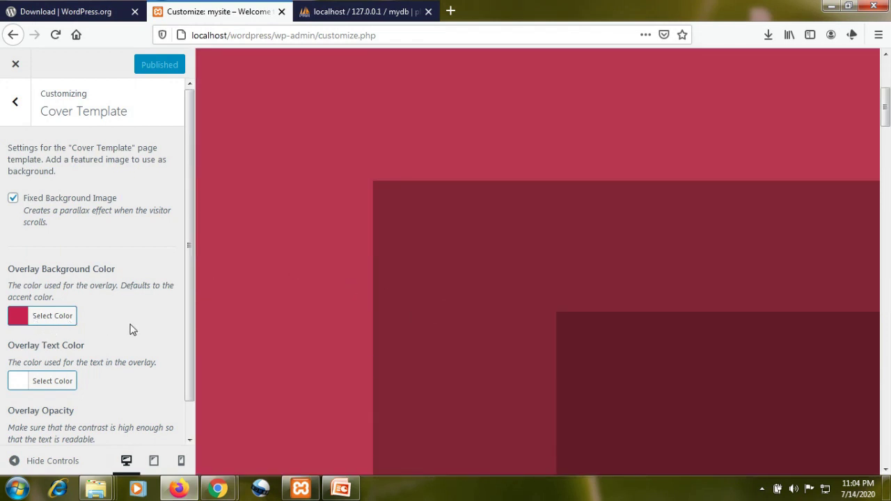
scroll(130, 325, "down", 1)
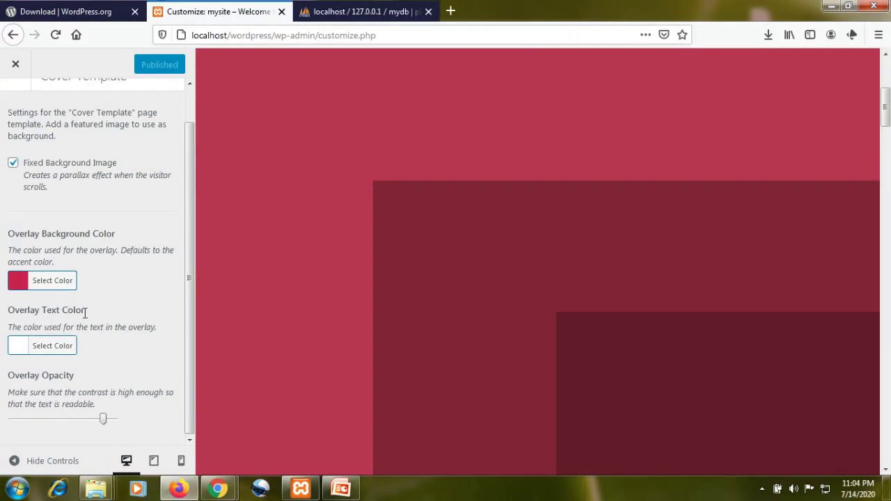
scroll(85, 313, "up", 1)
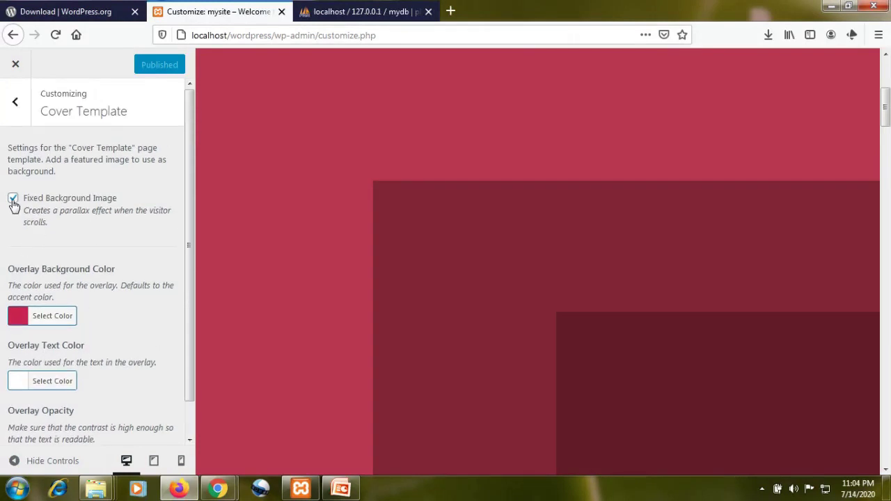
- Look over the Background Image settings and return to the main customizer list
left_click(15, 111)
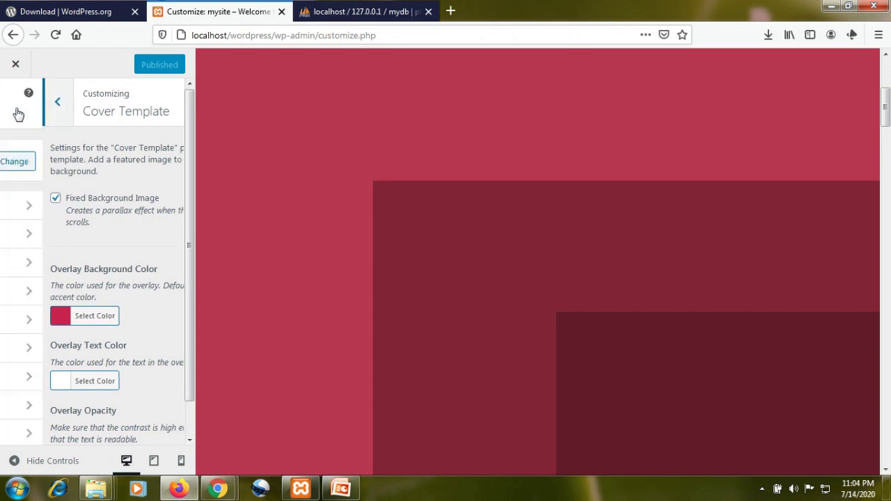
left_click(129, 321)
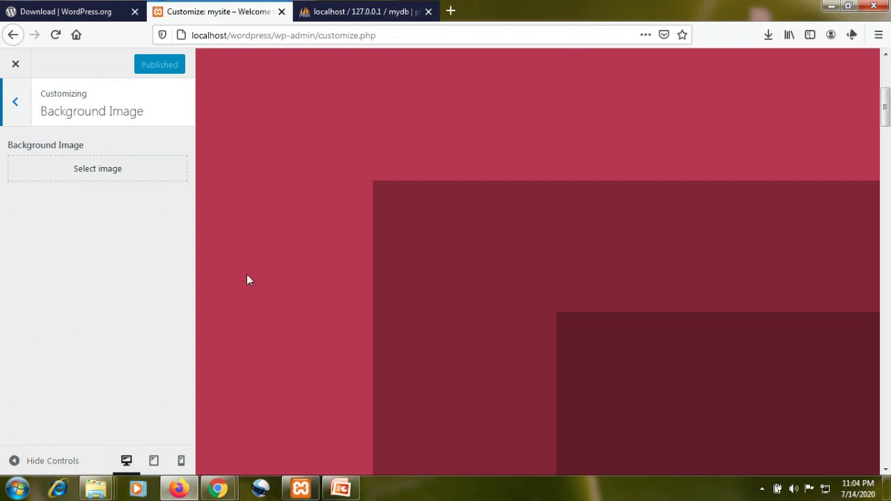
scroll(279, 268, "up", 4)
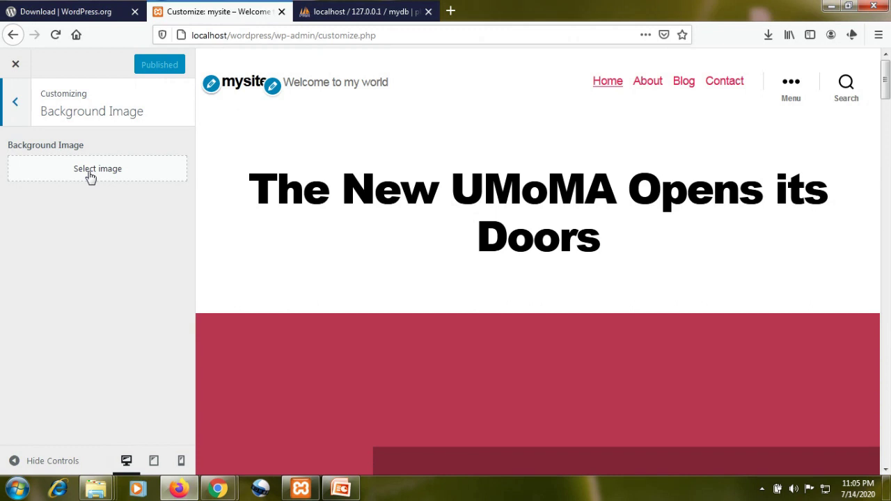
left_click(13, 102)
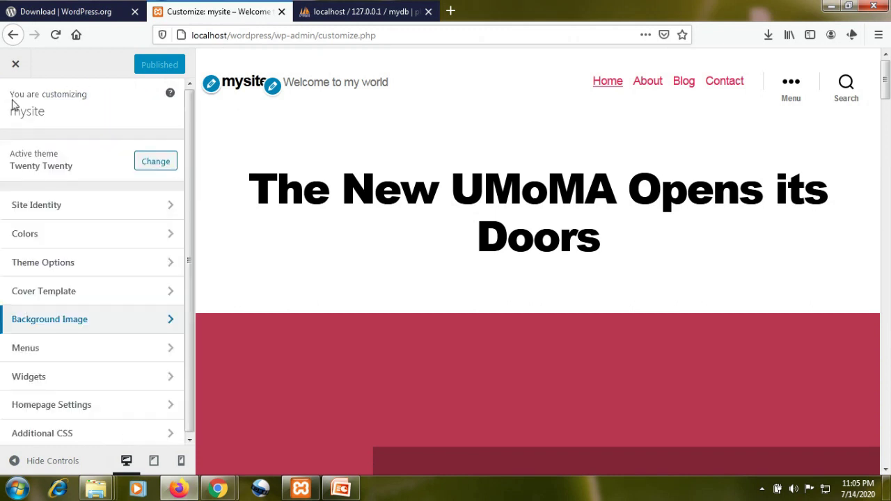
- Create a new 'Product' page and add it to the Primary menu
left_click(122, 360)
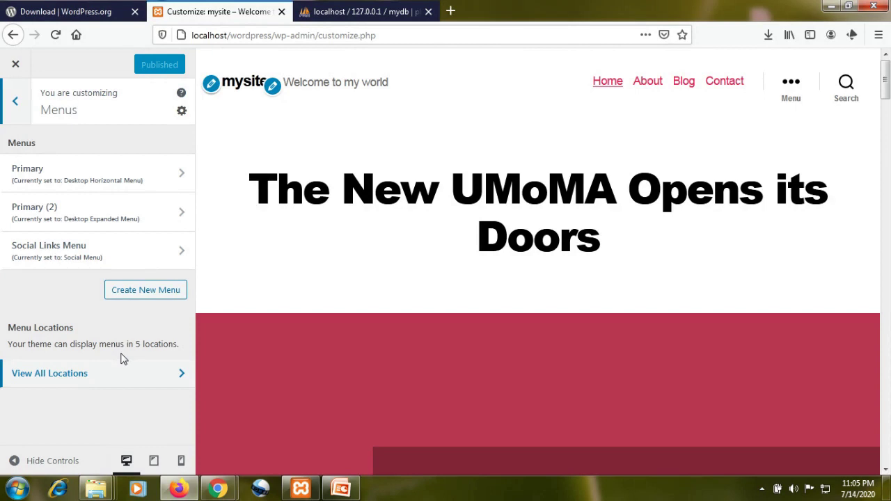
left_click(142, 180)
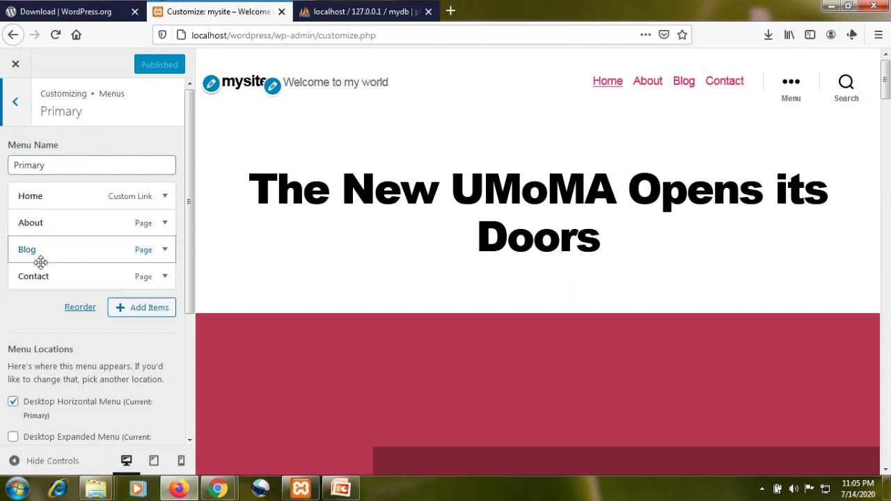
left_click(137, 308)
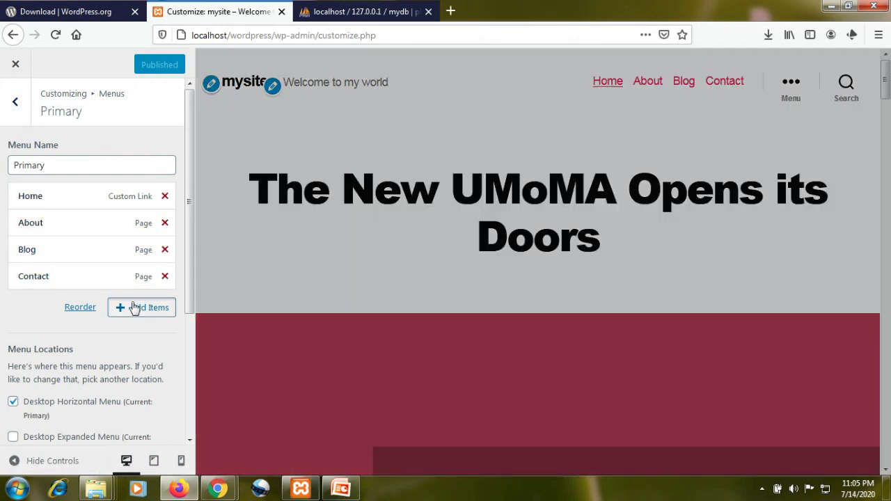
left_click(284, 306)
type("Product")
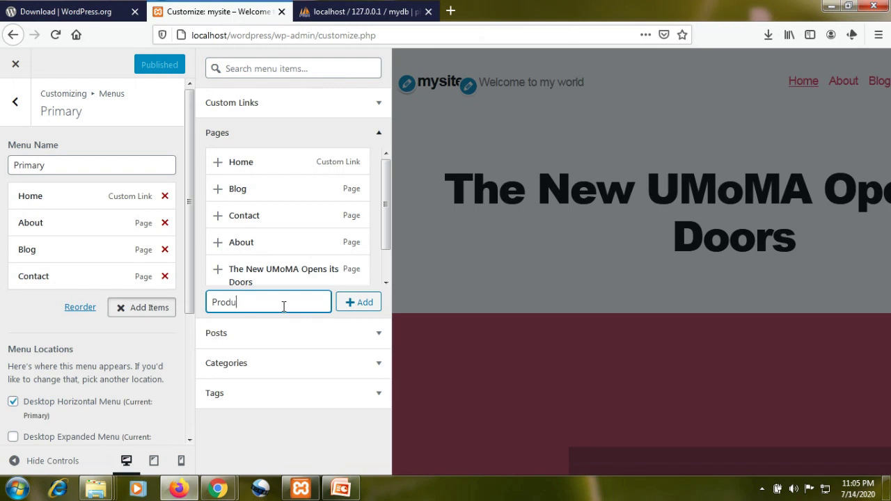
left_click(353, 303)
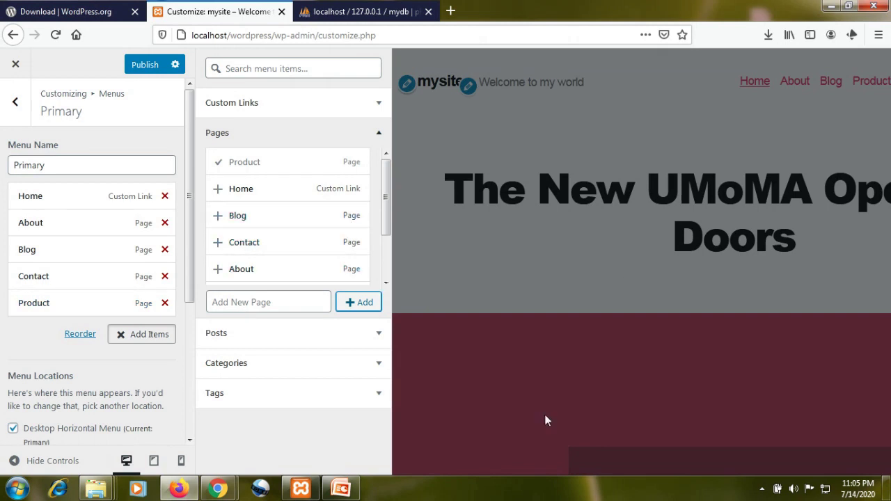
left_click(418, 363)
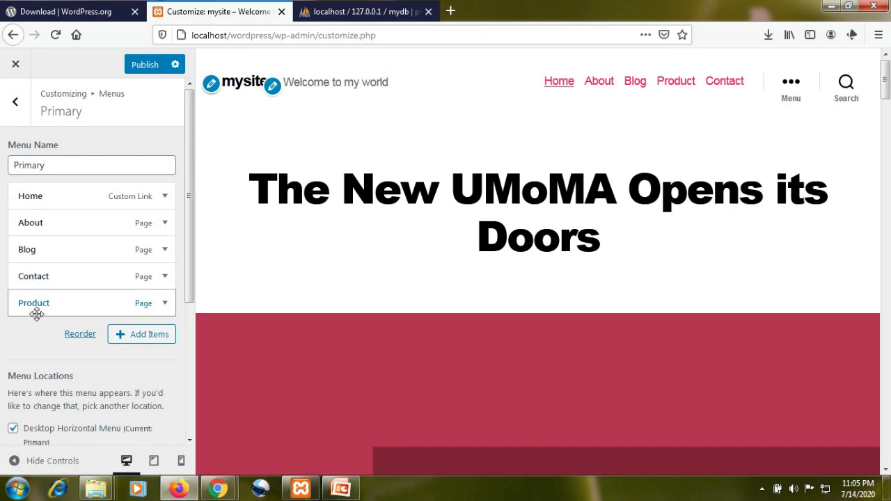
- Move Product up to sit right after Home in the Primary menu and publish
left_click(80, 334)
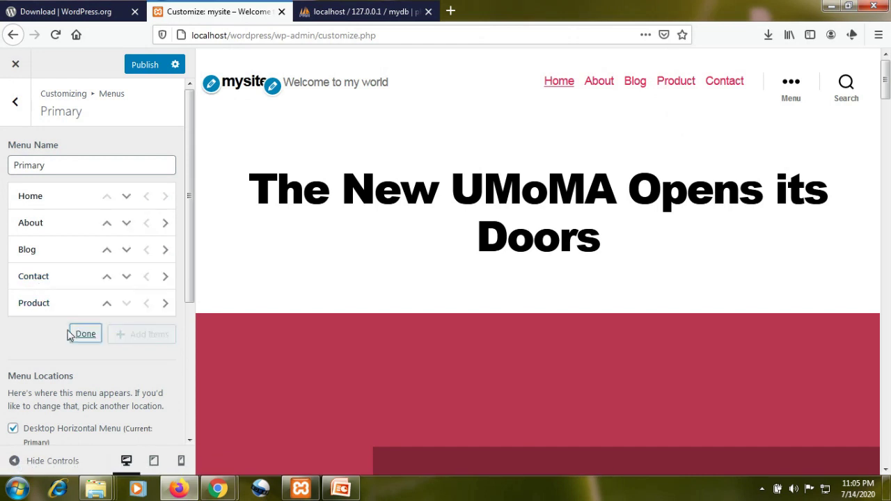
left_click(107, 305)
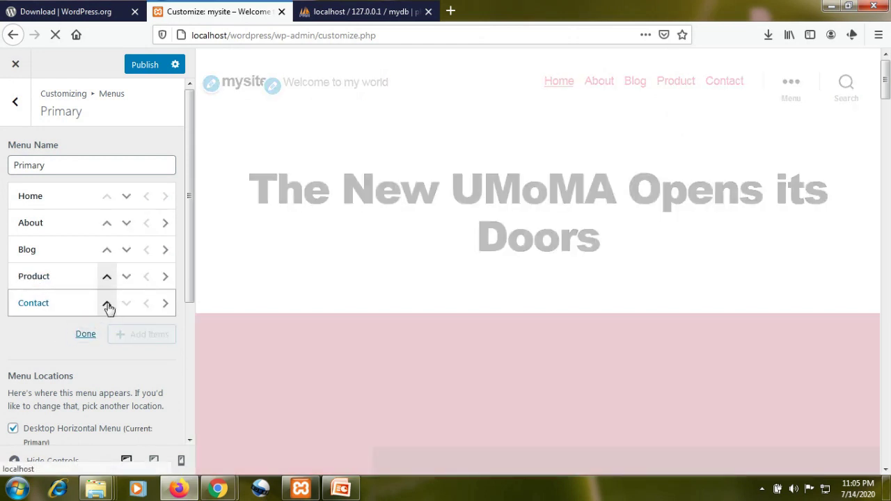
left_click(107, 307)
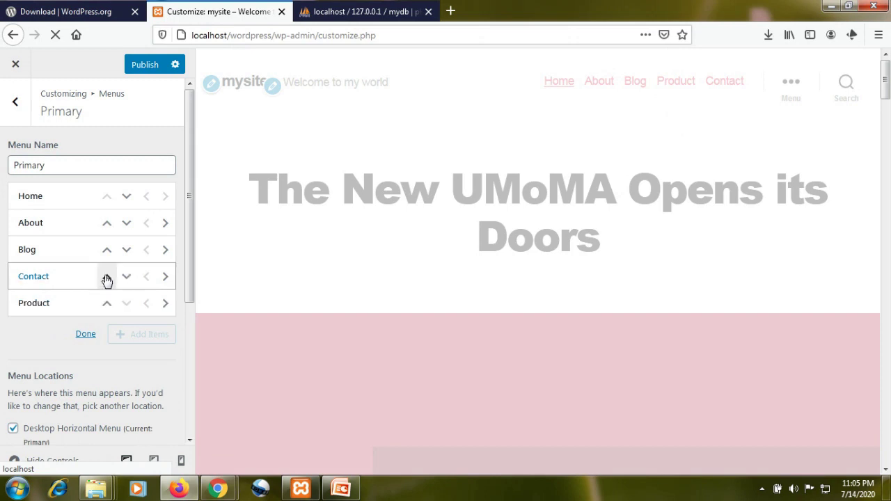
left_click(104, 307)
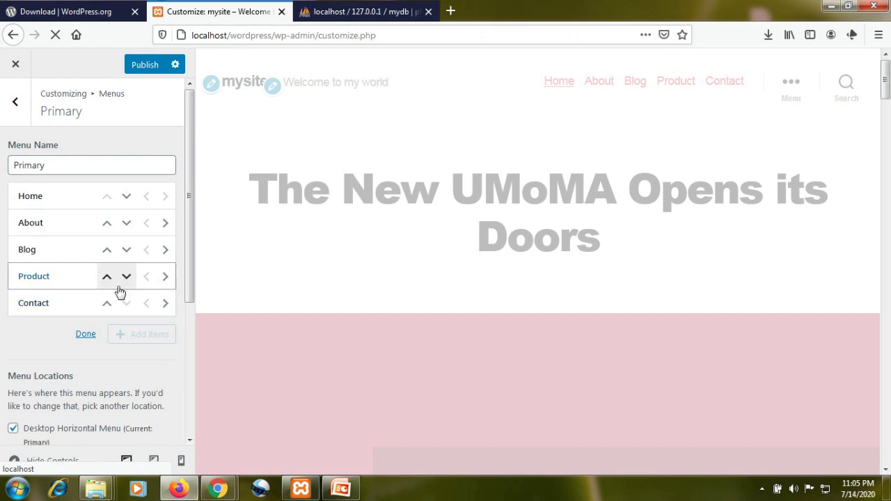
left_click(109, 277)
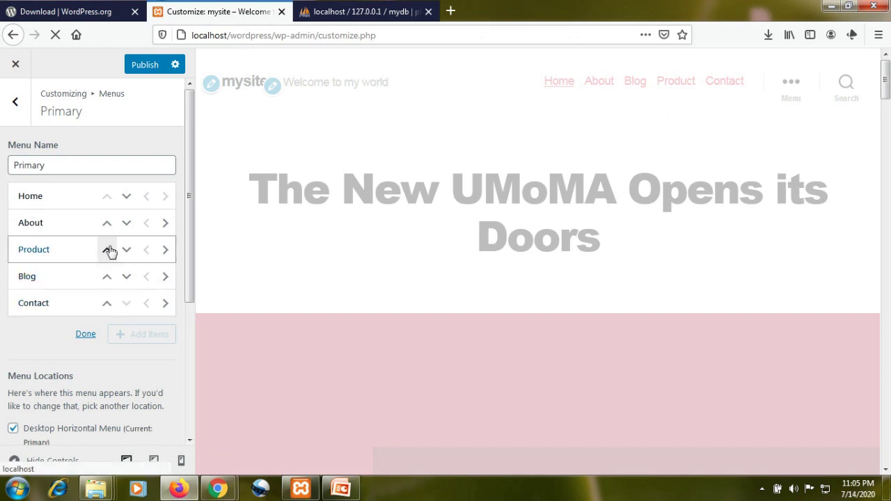
left_click(109, 251)
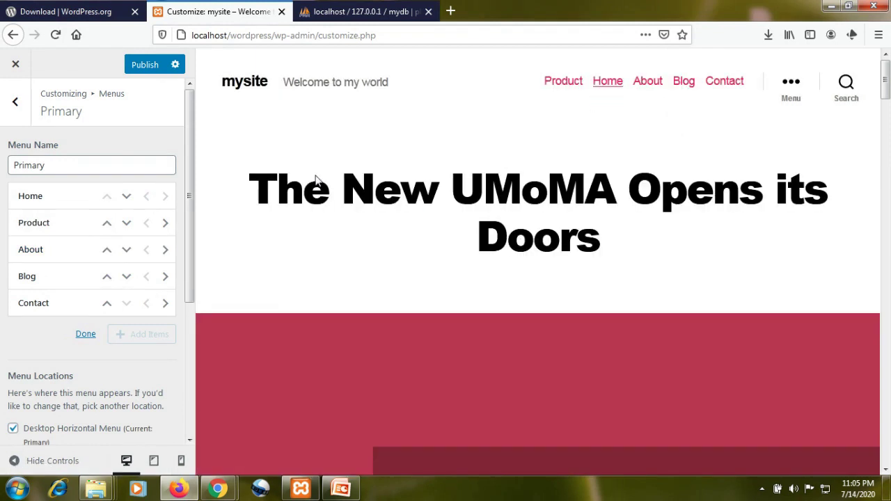
left_click(145, 71)
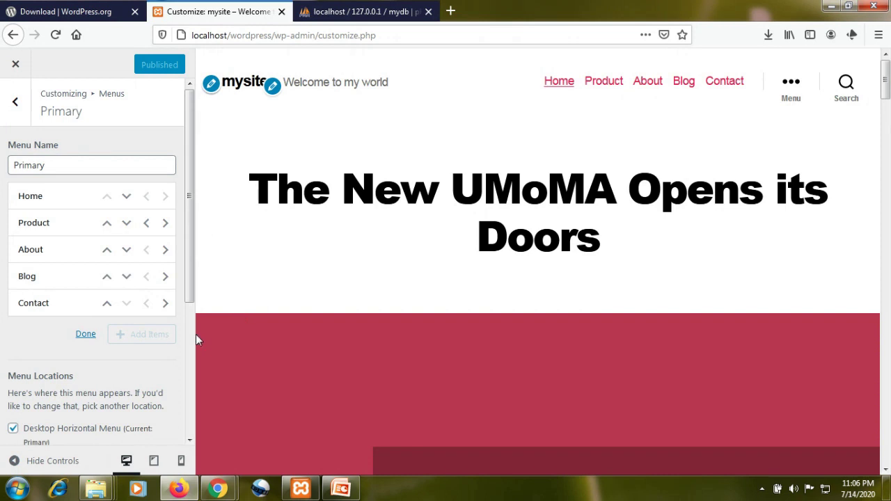
scroll(160, 335, "down", 5)
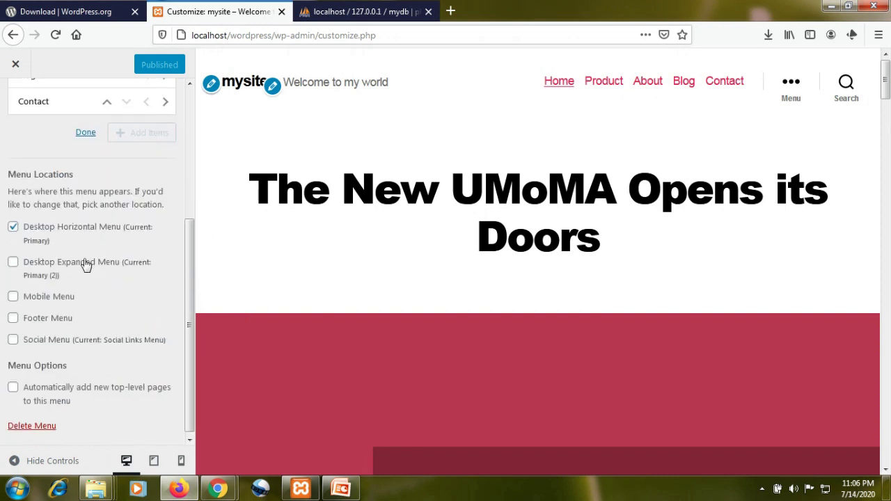
scroll(89, 282, "up", 5)
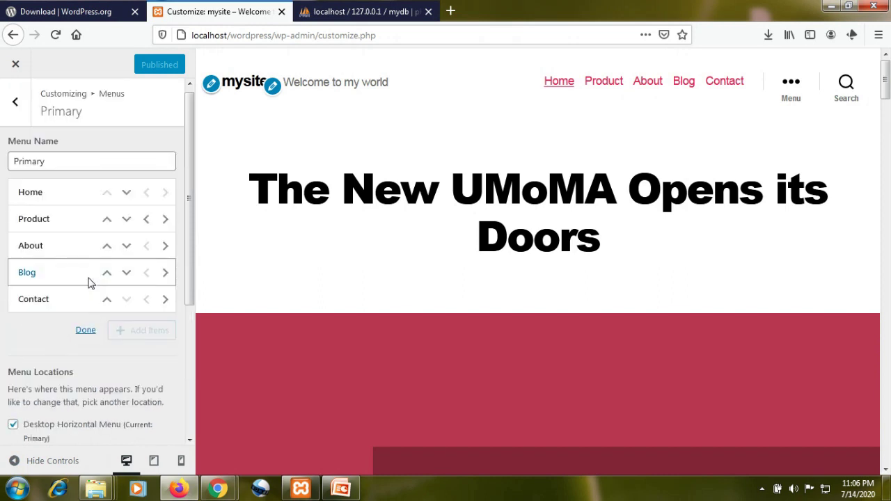
left_click(16, 104)
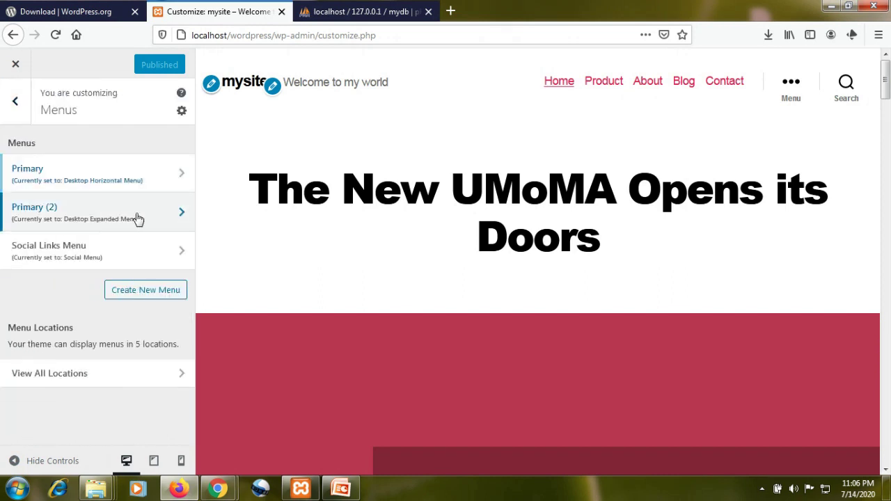
- Create a new 'id' page and add it to the Primary (2) menu
left_click(137, 217)
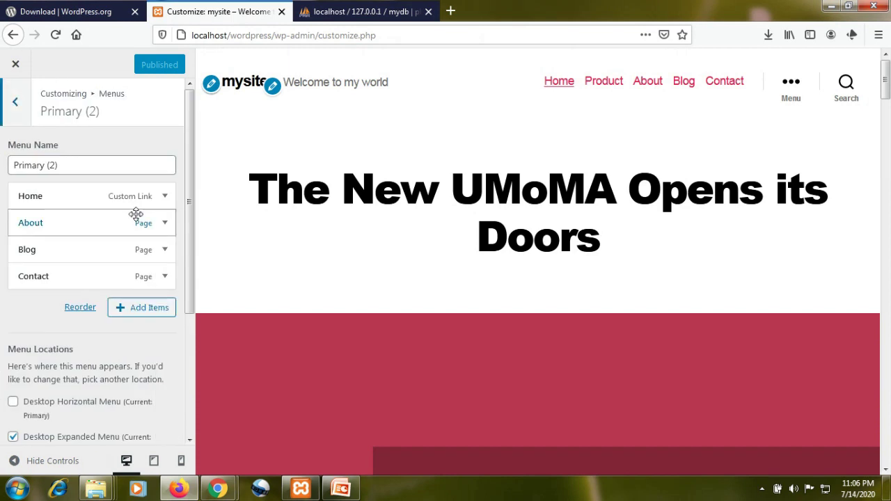
left_click(142, 309)
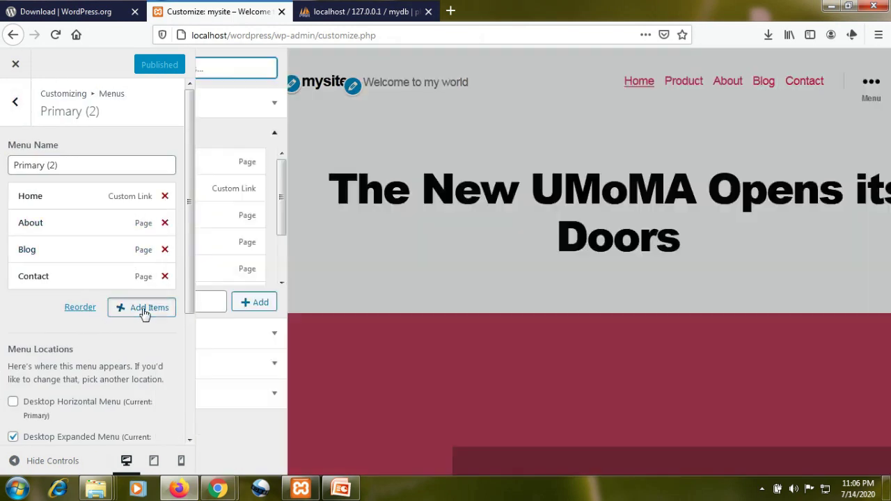
left_click(244, 302)
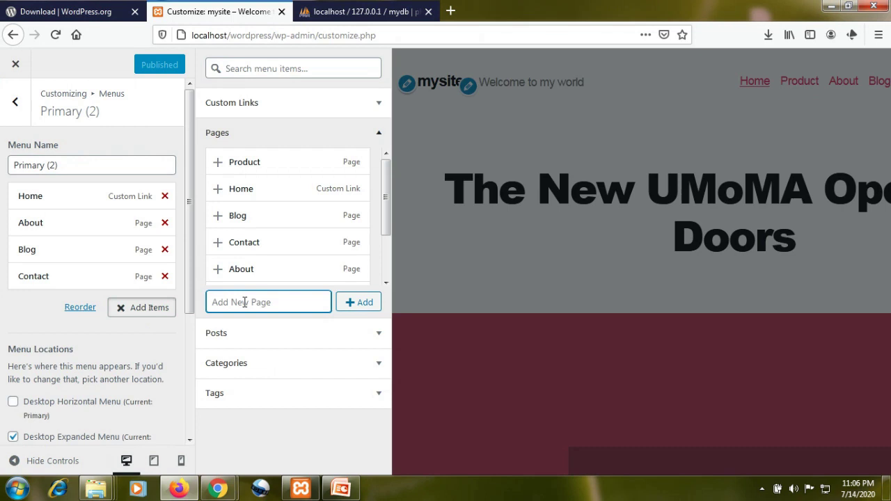
type("id")
left_click(355, 302)
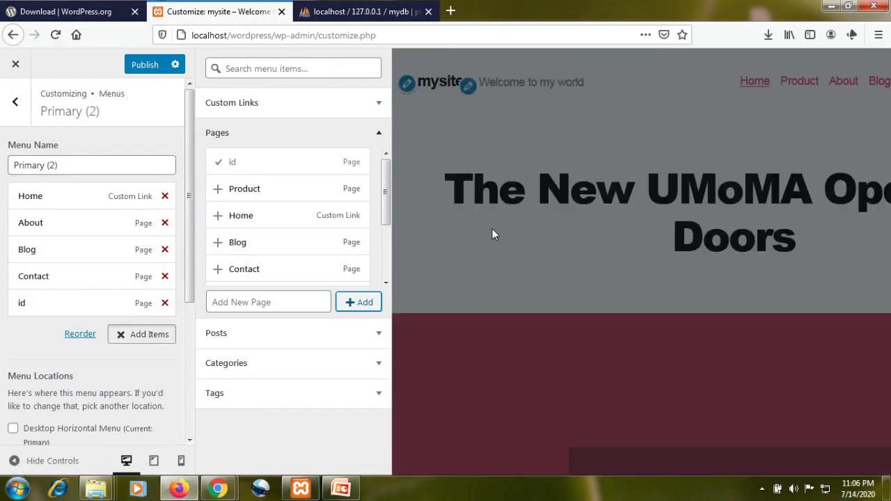
left_click(494, 165)
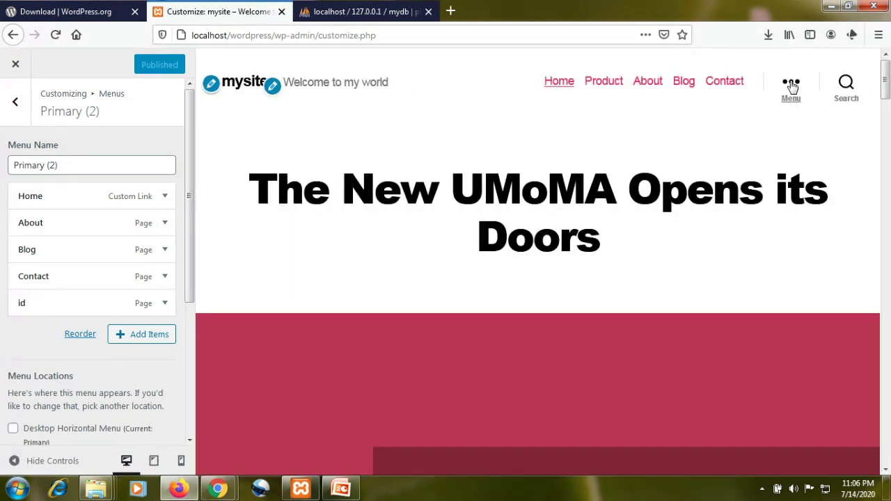
- Check the expanded slide-in menu in the preview, then return to the Menus list
left_click(792, 85)
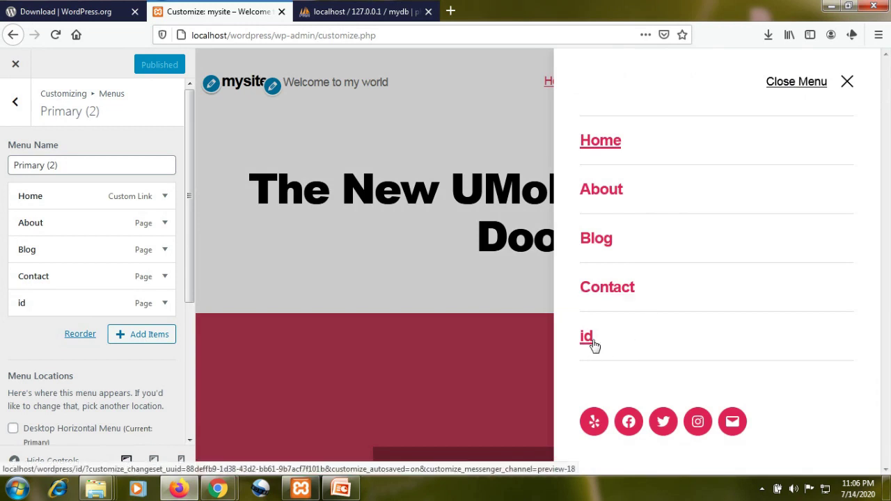
left_click(846, 84)
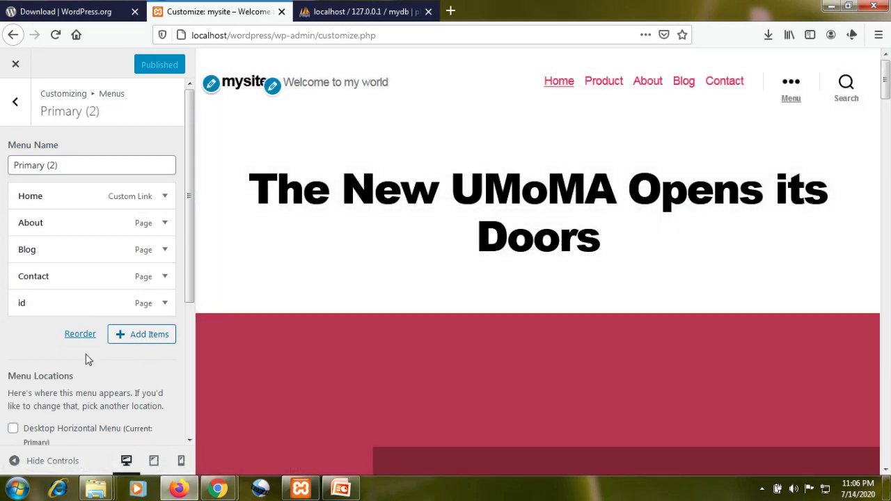
left_click(13, 101)
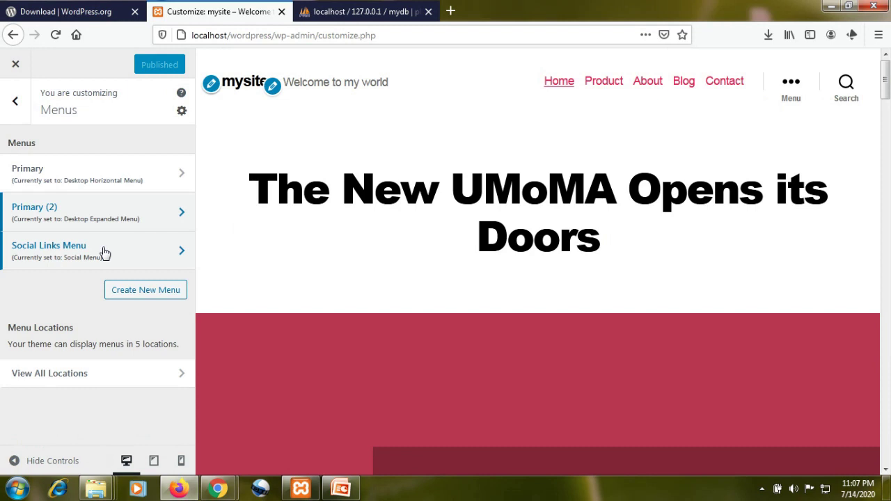
scroll(334, 224, "down", 15)
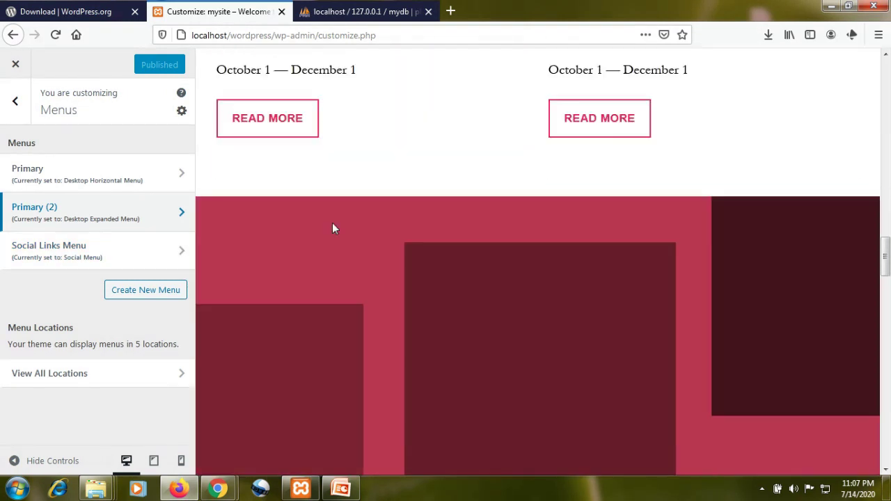
scroll(332, 228, "down", 15)
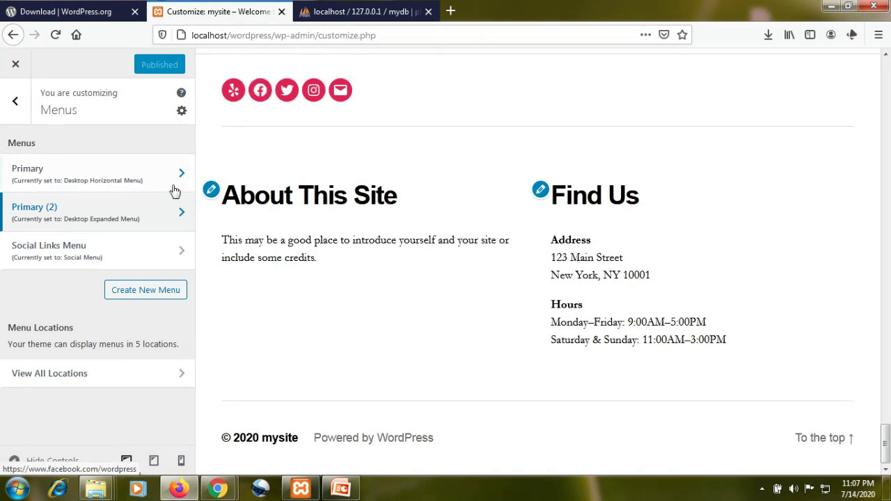
left_click(120, 260)
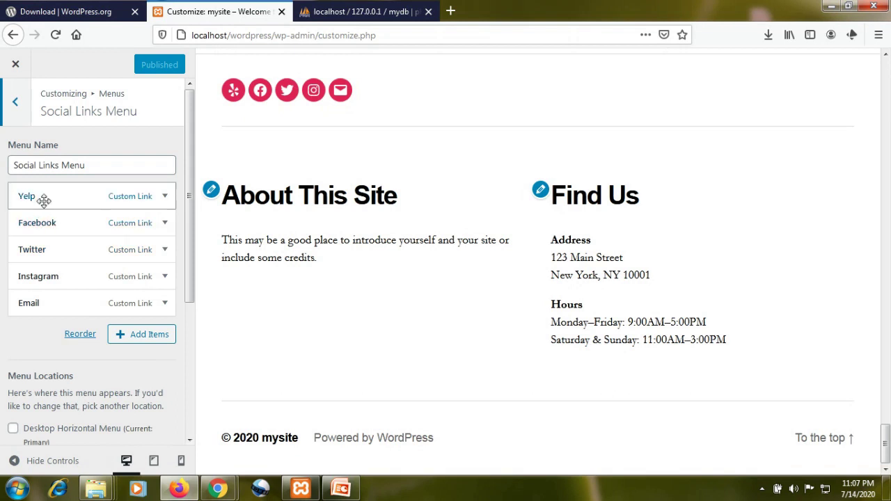
left_click(164, 196)
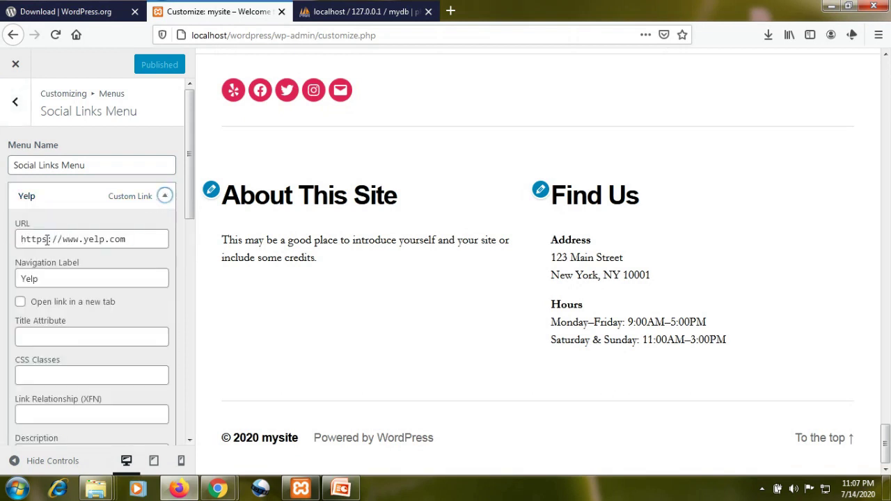
left_click(163, 196)
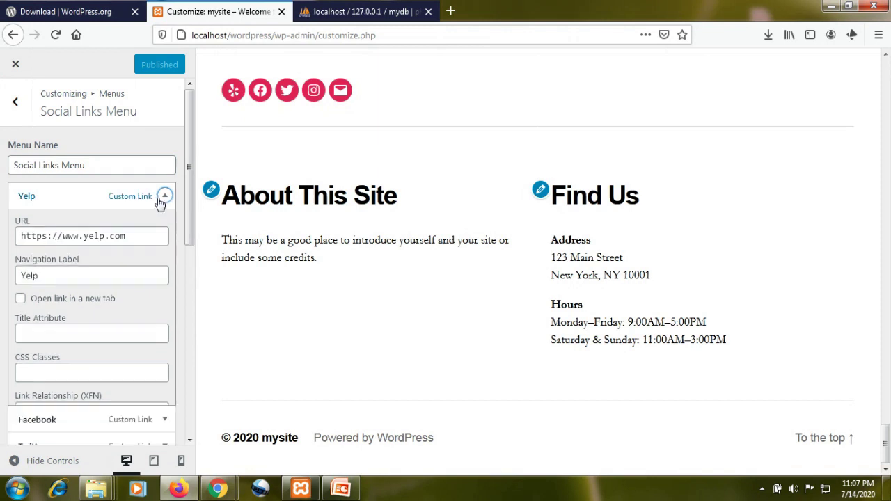
left_click(148, 223)
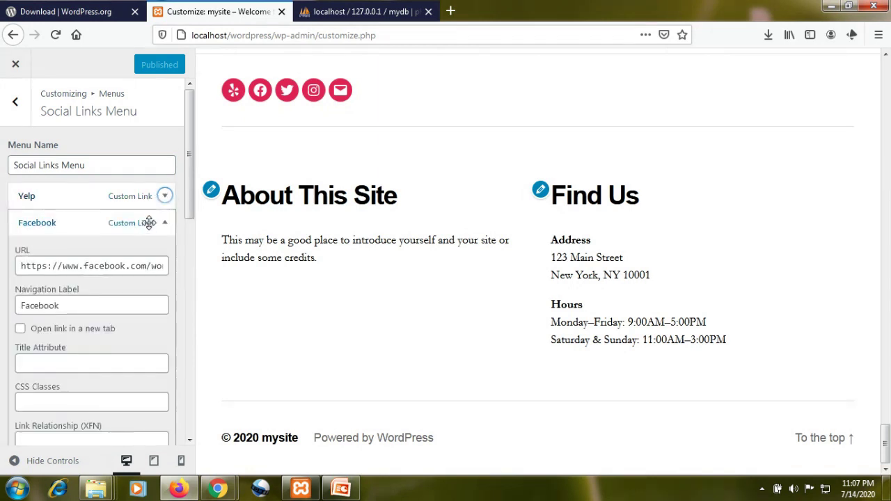
left_click(149, 223)
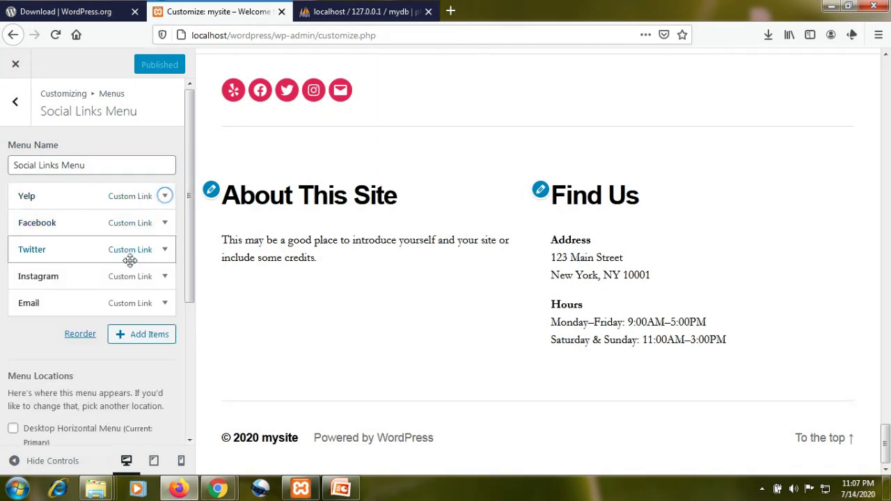
left_click(113, 258)
left_click(112, 255)
left_click(115, 282)
left_click(116, 282)
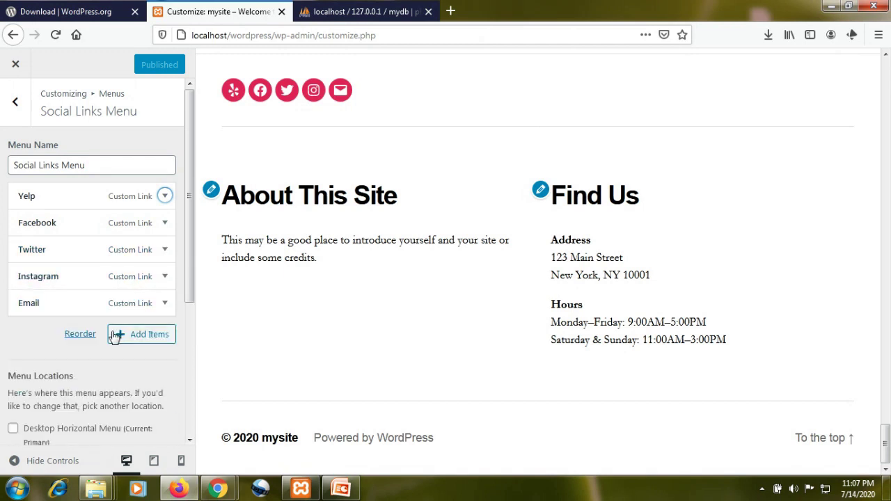
left_click(124, 300)
left_click(122, 301)
left_click(122, 300)
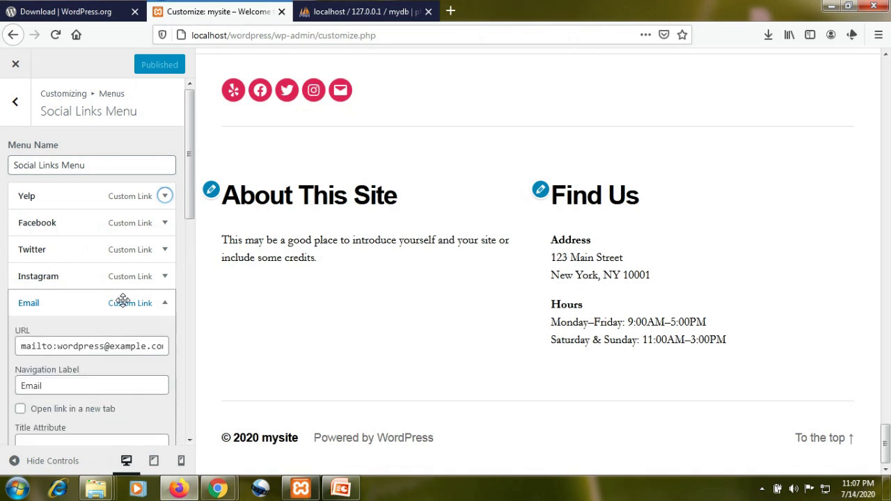
left_click(122, 300)
scroll(179, 328, "down", 1)
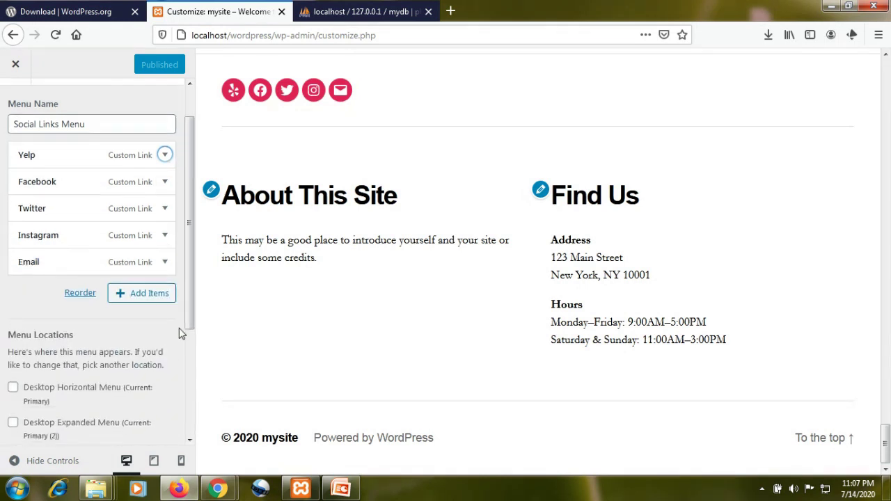
scroll(179, 333, "down", 4)
scroll(179, 333, "up", 3)
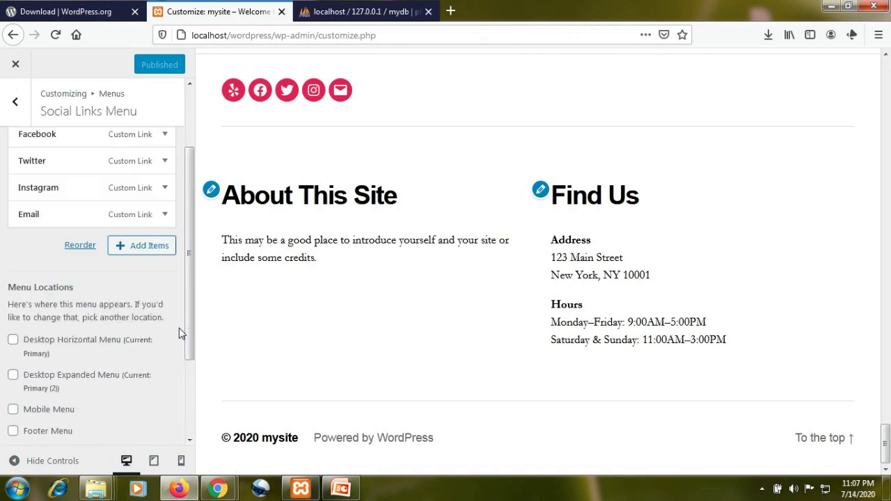
left_click(15, 102)
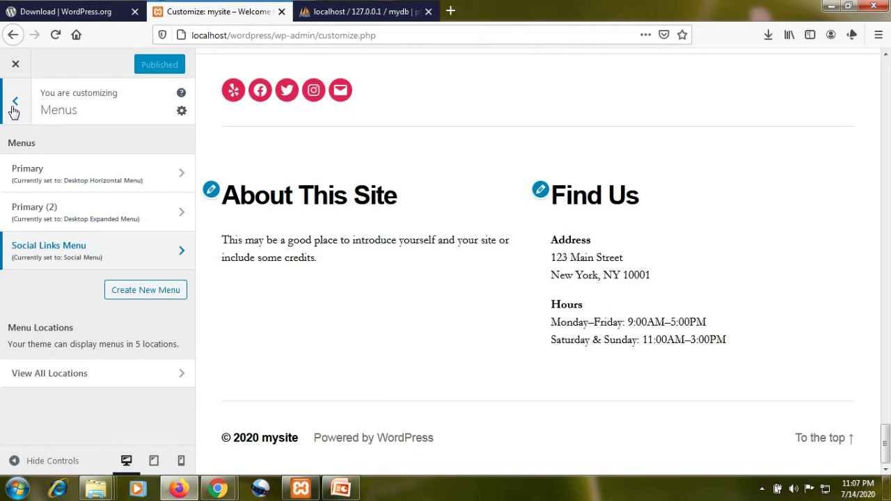
left_click(14, 104)
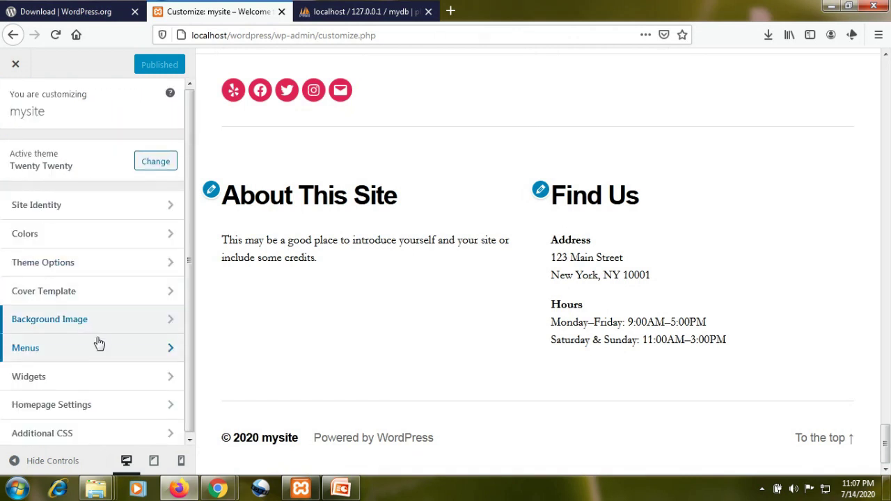
- Rename the Footer #1 text widget title to 'About This MY Site' and publish
left_click(103, 376)
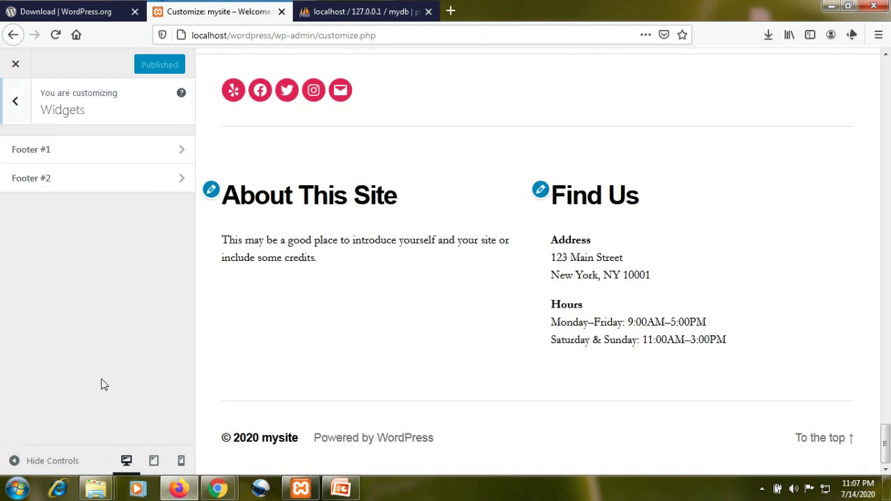
left_click(62, 158)
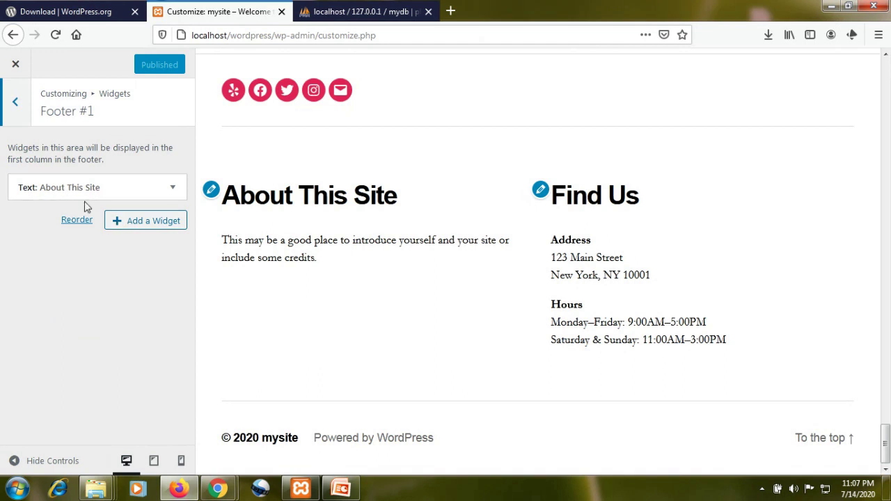
left_click(144, 192)
double_click(70, 235)
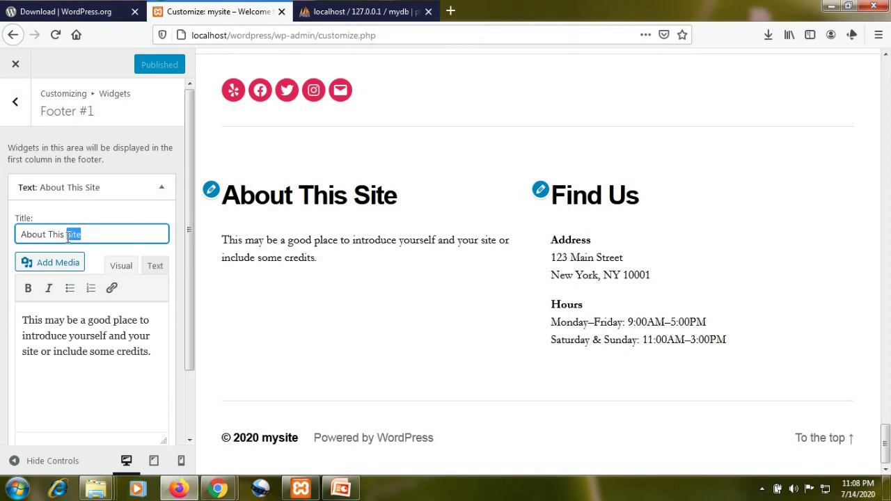
left_click(68, 236)
type("MY")
left_click(145, 65)
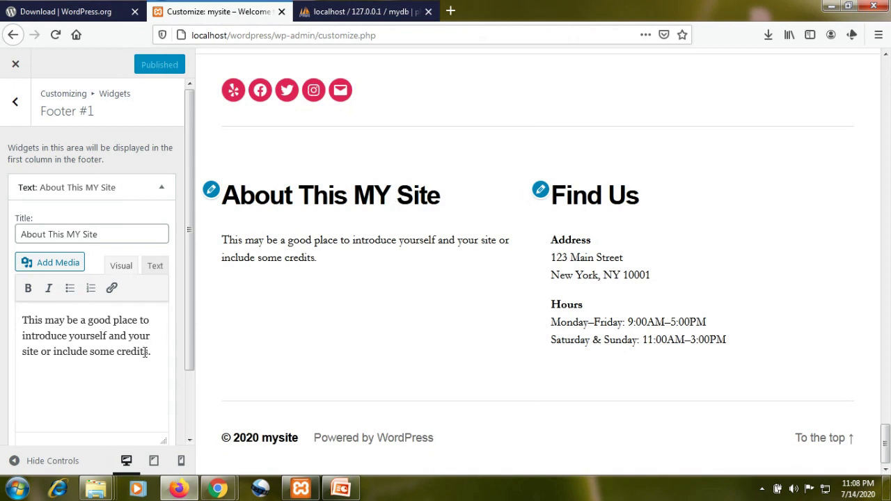
- Cut the widget's body text down to 'This may b', publish, and return to the main sections
left_click_drag(151, 355, 74, 324)
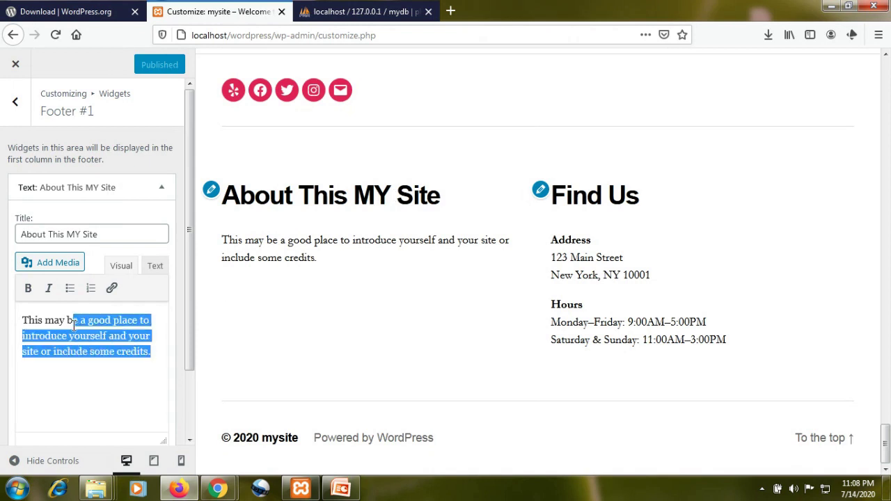
key("BackSpace")
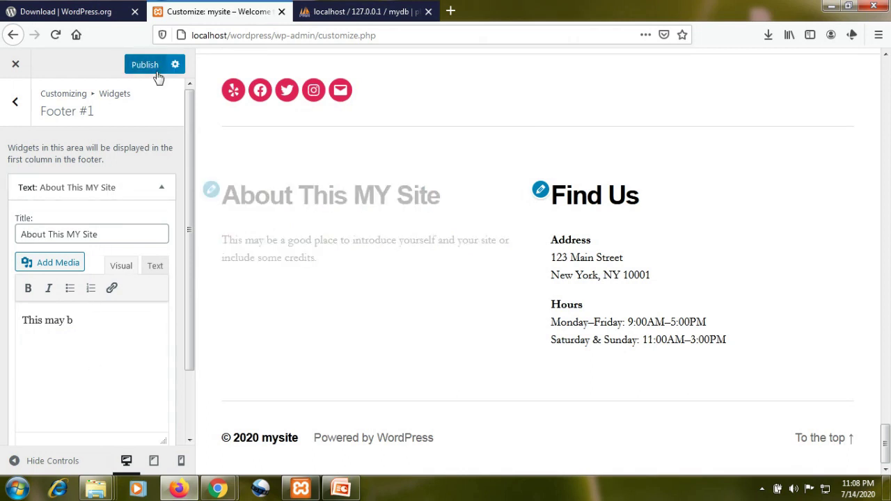
left_click(145, 64)
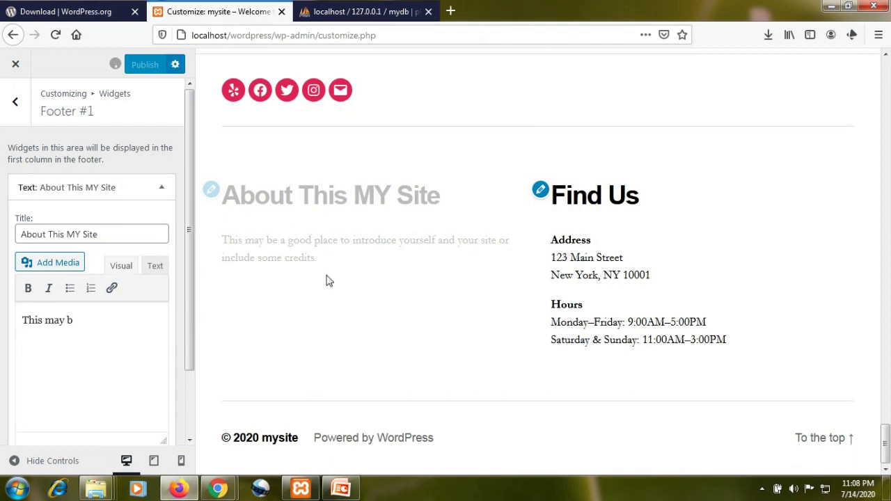
left_click(20, 114)
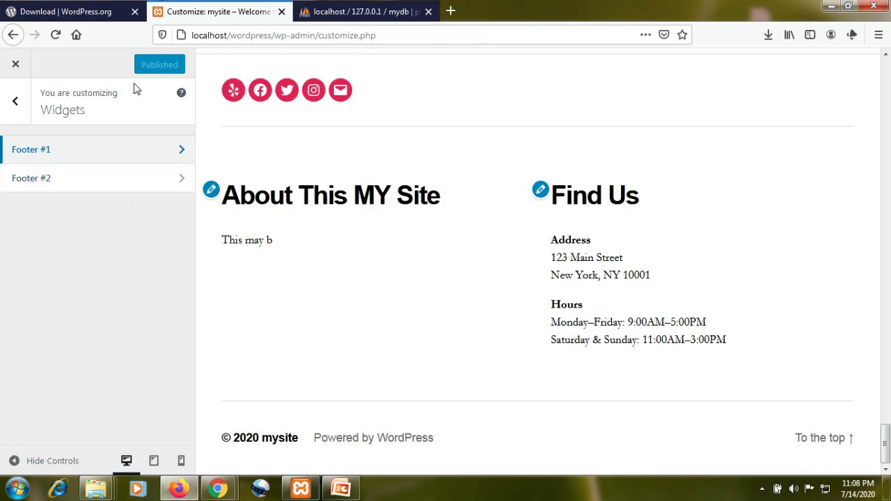
left_click(17, 99)
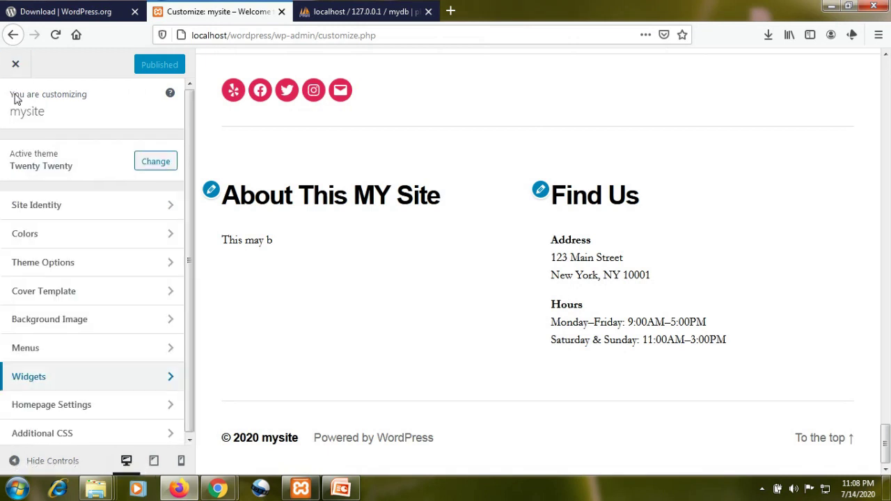
- Set the About page as the static homepage in Homepage Settings
left_click(172, 407)
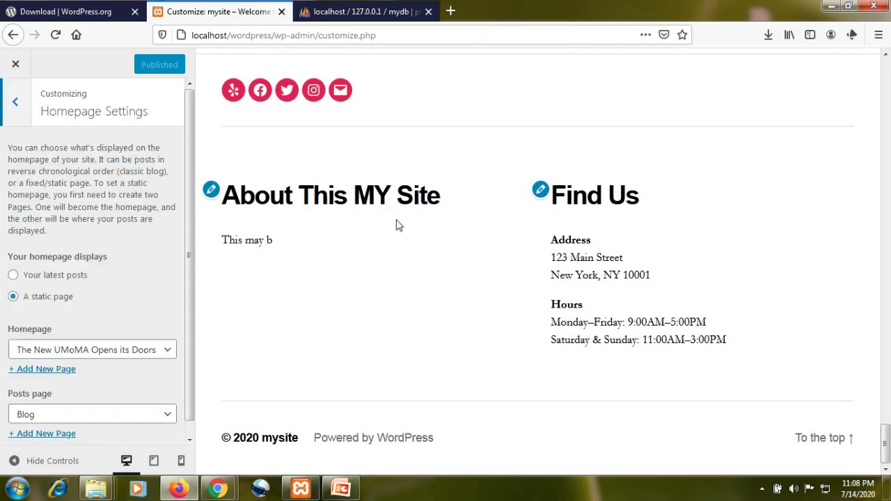
left_click(122, 351)
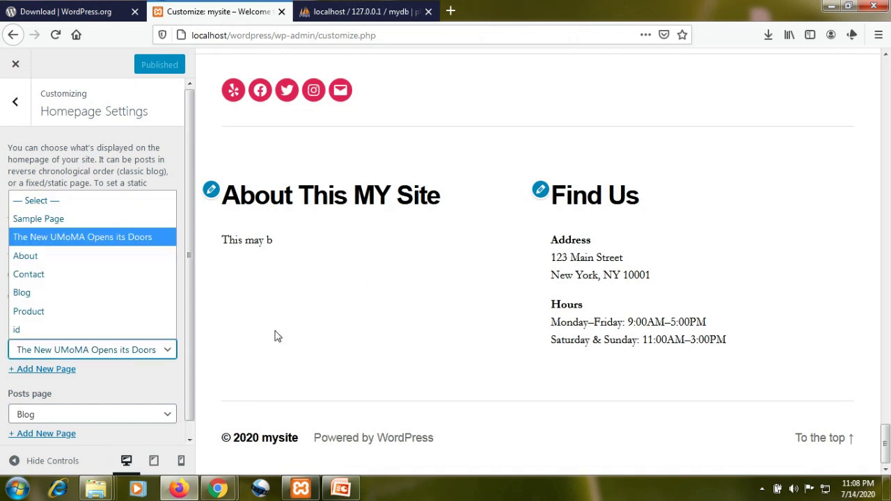
scroll(411, 220, "up", 15)
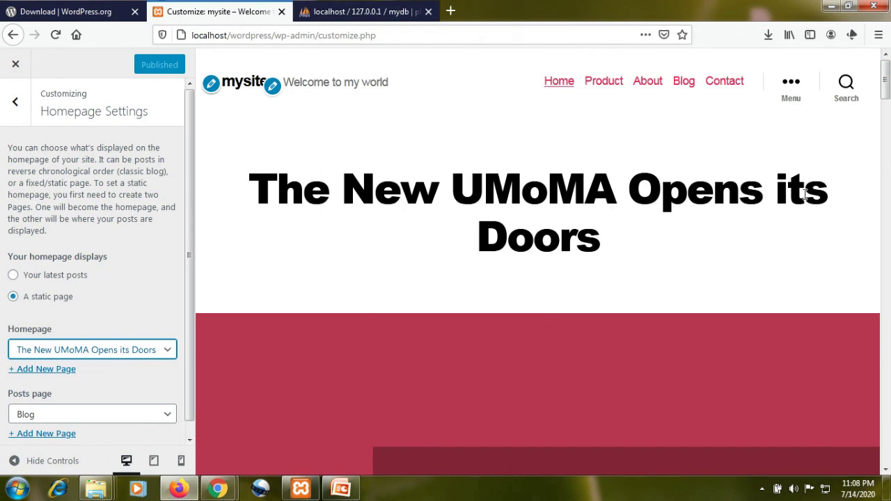
left_click(149, 353)
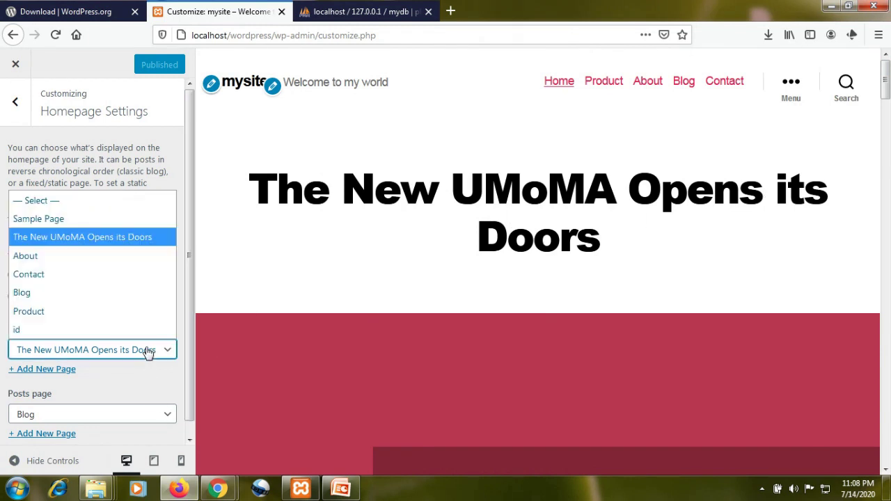
left_click(28, 256)
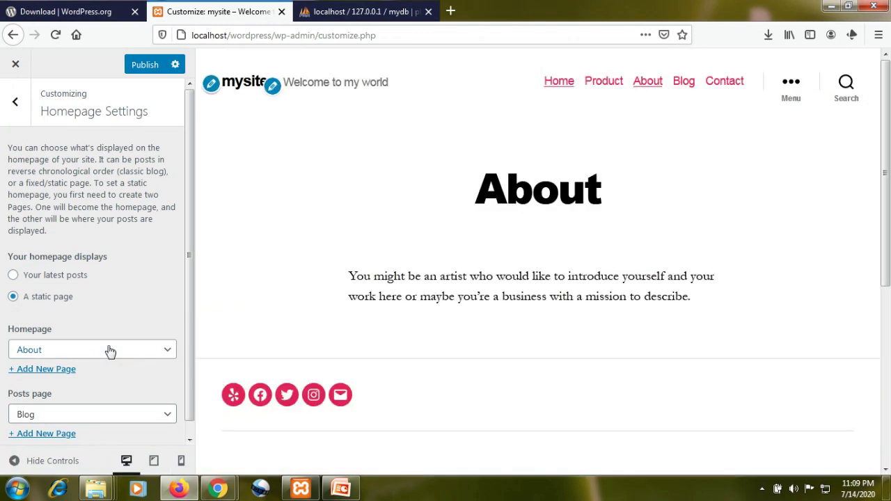
- Switch the homepage back to 'The New UMoMA Opens its Doors'
left_click(108, 354)
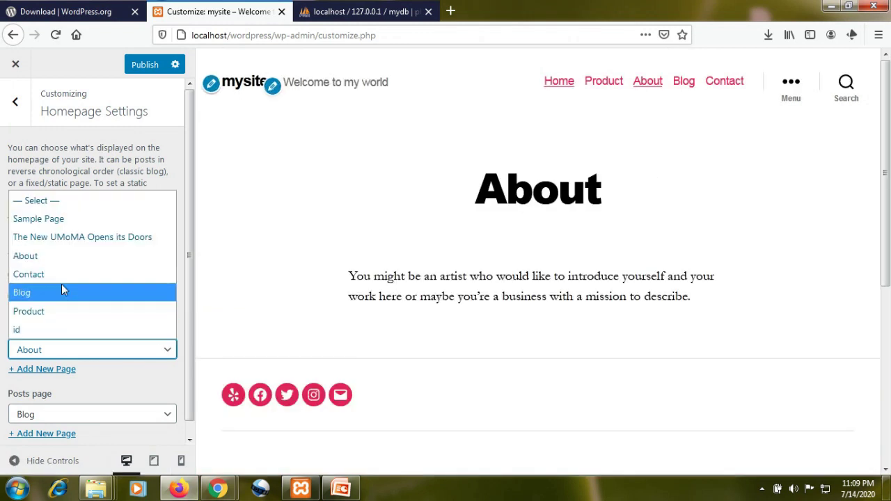
left_click(65, 239)
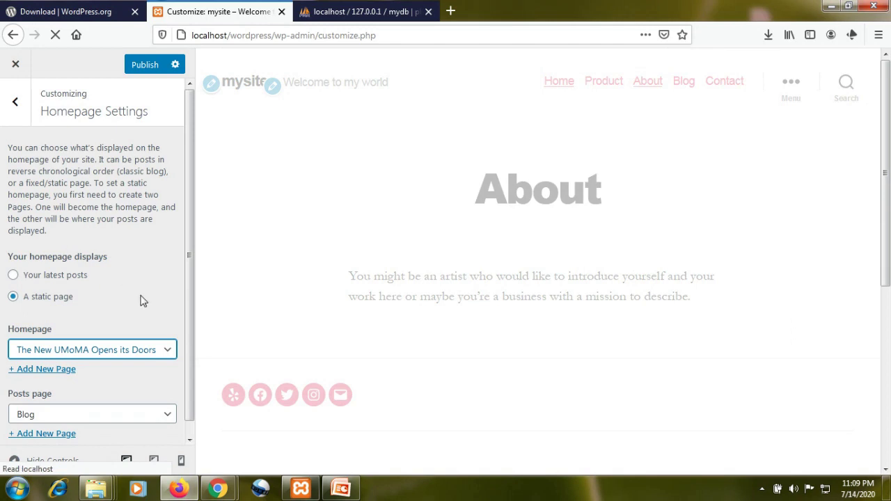
scroll(141, 300, "down", 1)
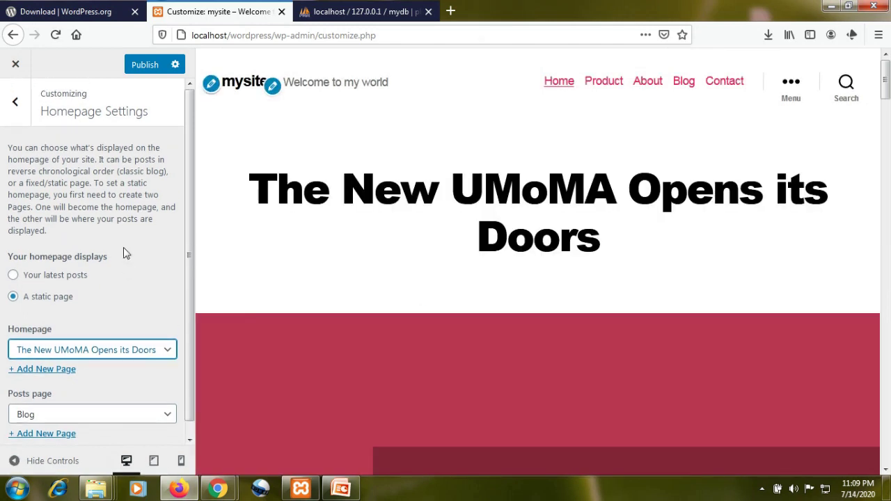
left_click(17, 105)
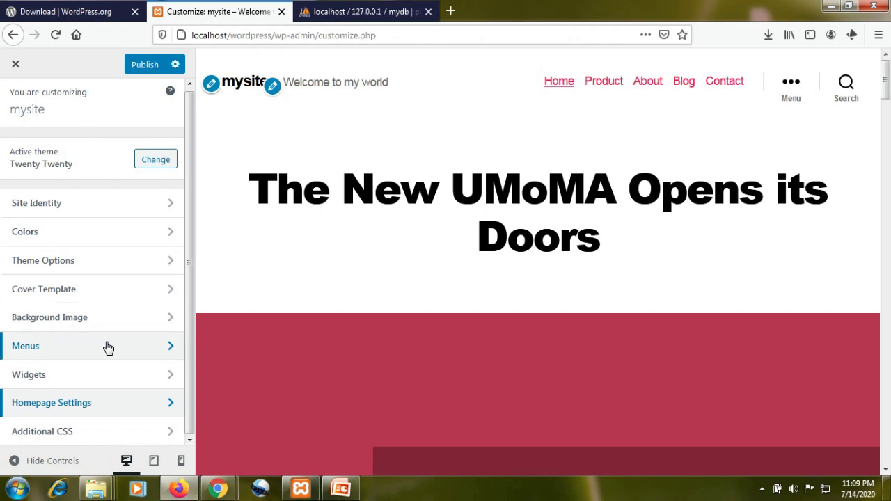
- View the Additional CSS panel, close the stray profile tab, and return to the customizer overview
left_click(101, 433)
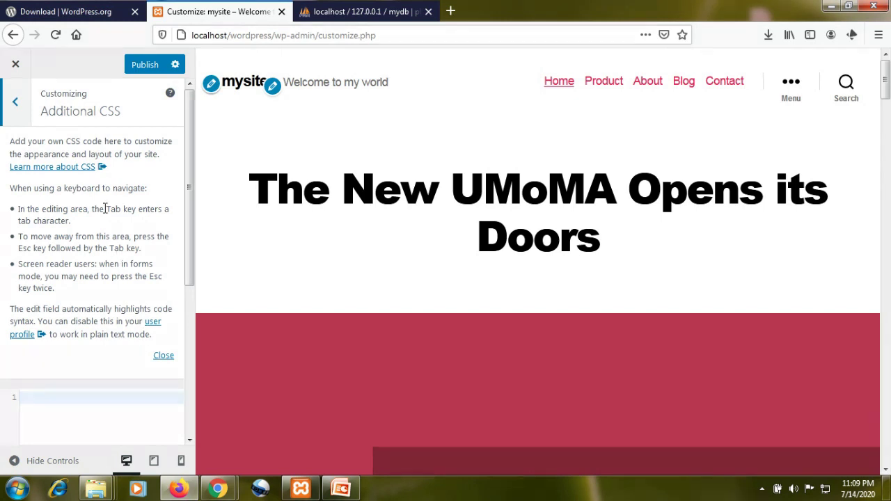
scroll(123, 227, "down", 3)
scroll(125, 231, "up", 3)
left_click(23, 335)
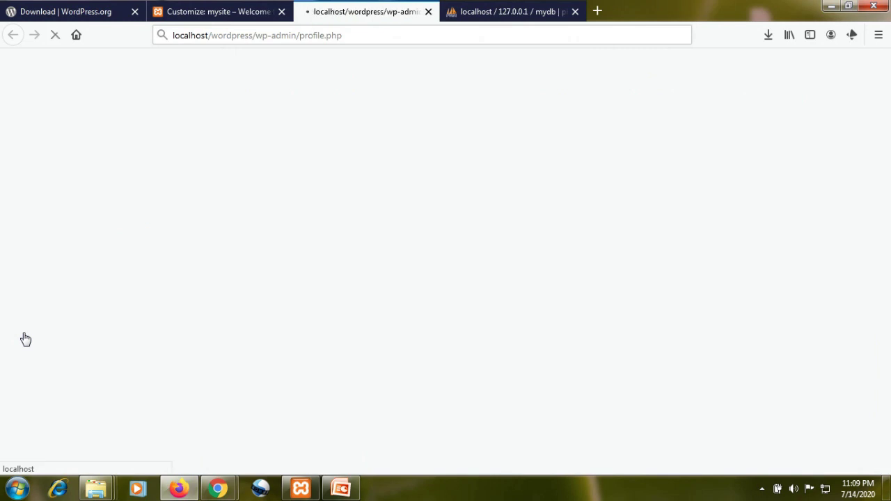
left_click(428, 12)
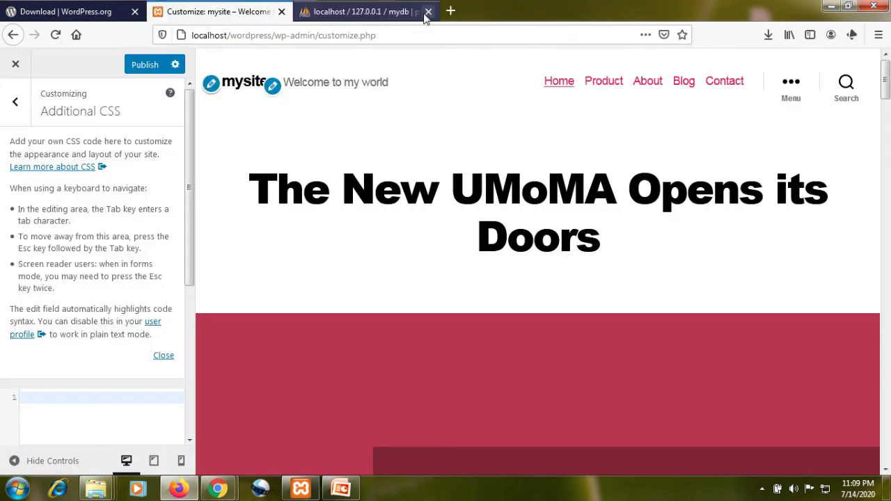
scroll(88, 321, "down", 5)
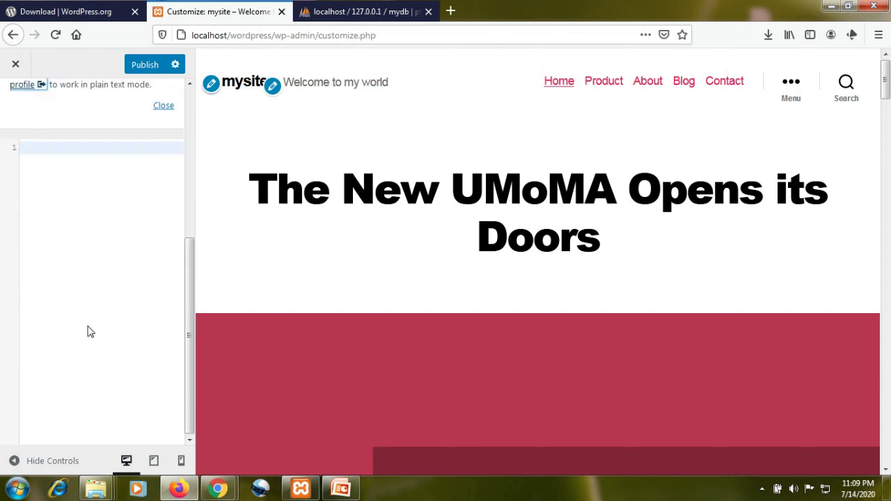
scroll(88, 331, "up", 5)
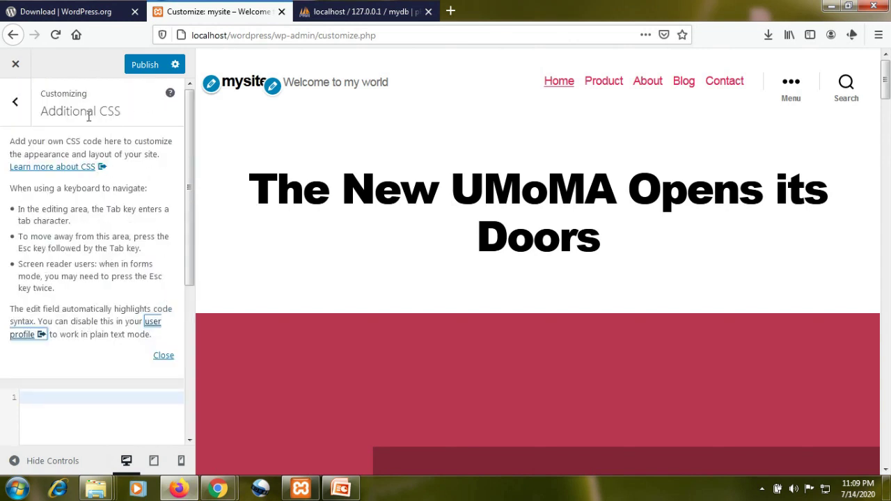
left_click(15, 102)
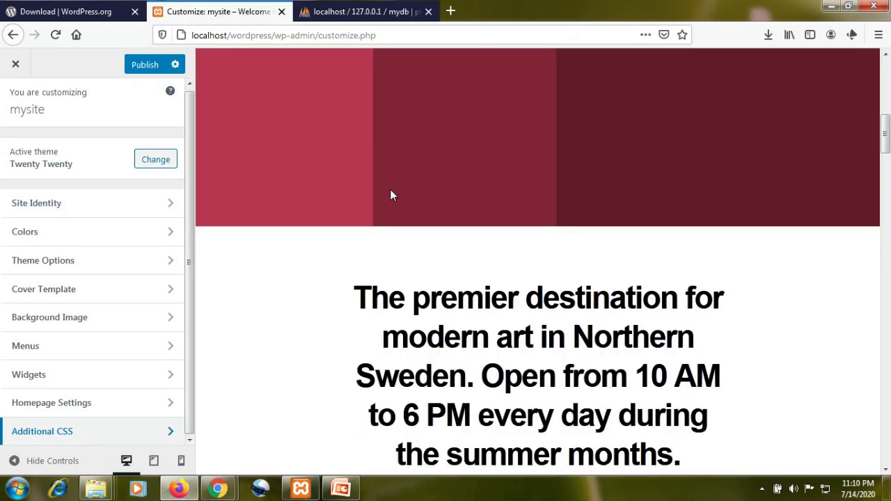
- Show the Blog page in the preview and scroll through the Hello world! post
scroll(392, 194, "up", 5)
scroll(395, 194, "down", 8)
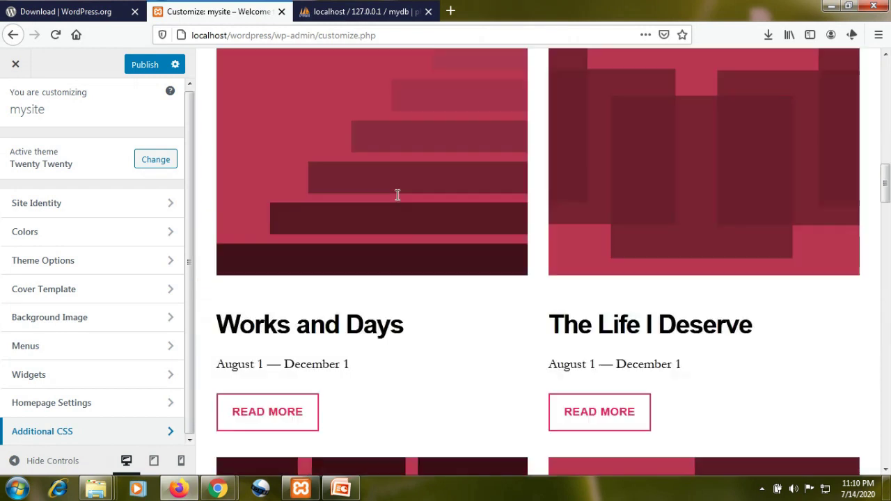
scroll(396, 201, "down", 12)
scroll(398, 201, "up", 6)
scroll(396, 199, "up", 10)
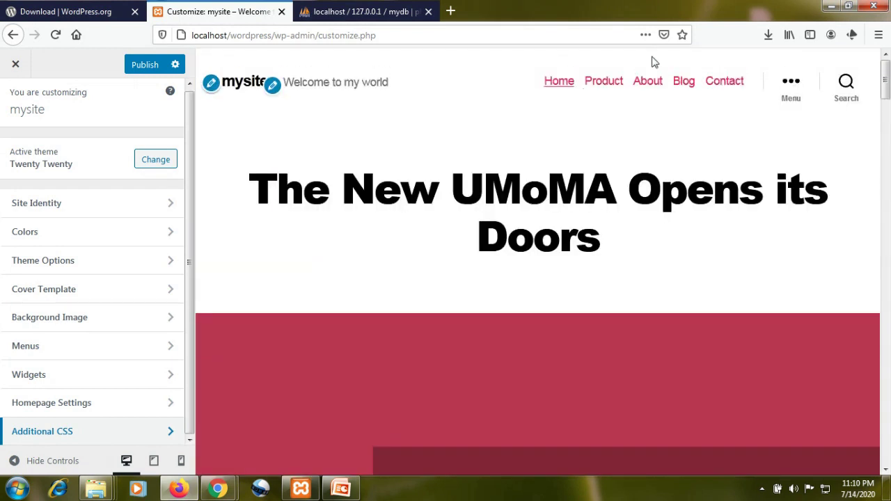
left_click(676, 83)
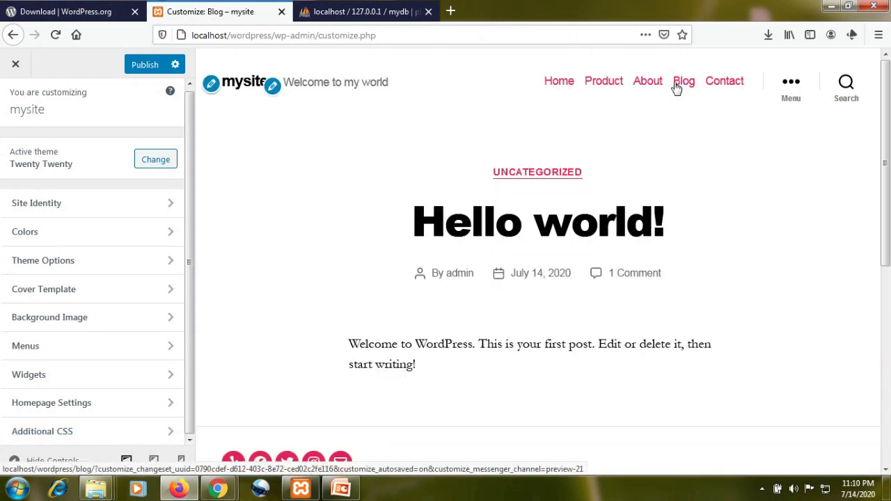
scroll(442, 235, "down", 1)
scroll(443, 235, "down", 5)
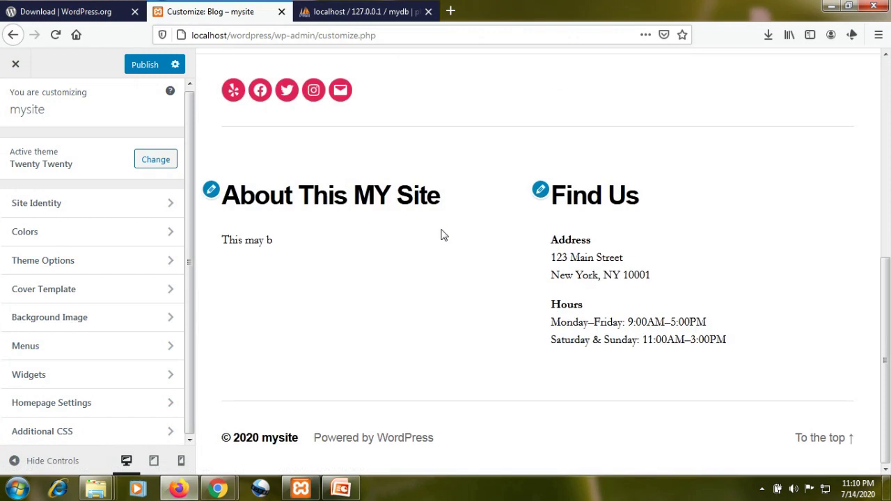
scroll(442, 235, "up", 6)
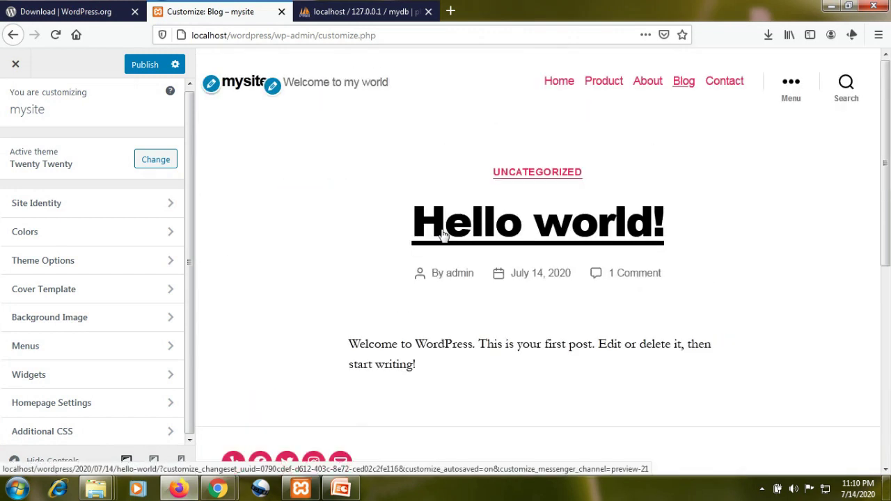
scroll(442, 236, "down", 3)
scroll(442, 235, "up", 3)
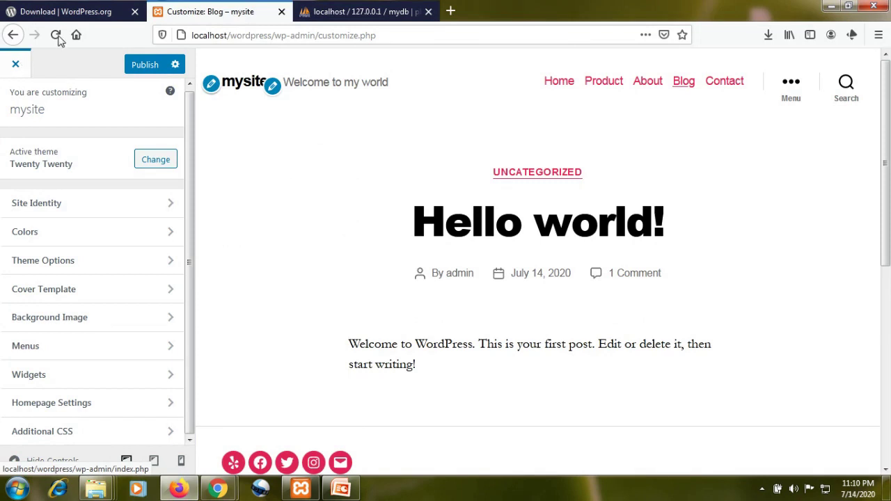
- Exit the customizer discarding unsaved changes, view the live site via Visit Site, then go back
left_click(17, 66)
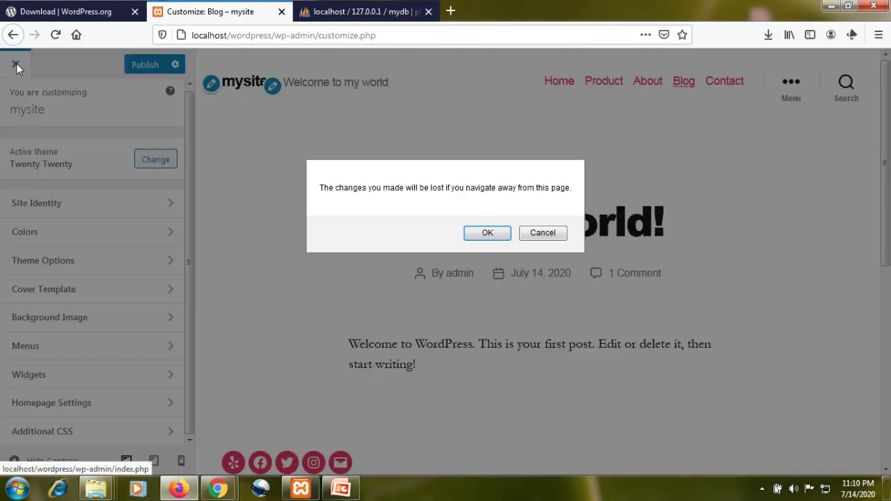
left_click(497, 234)
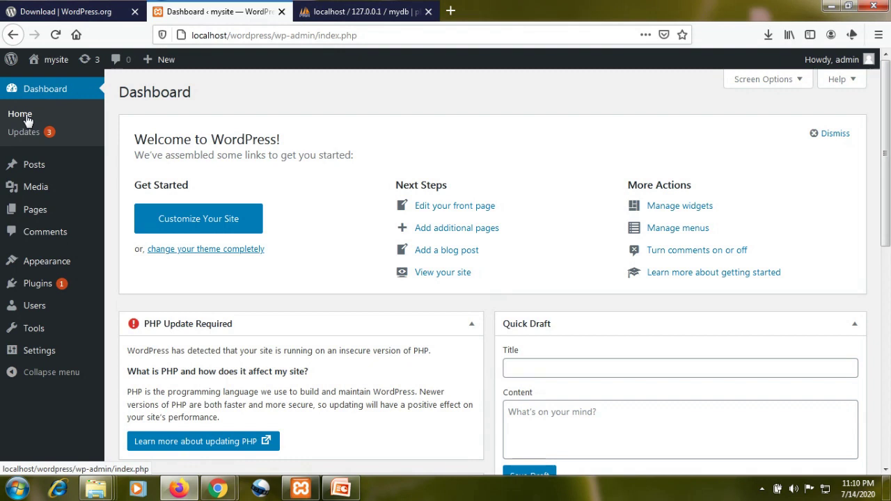
mouse_move(51, 59)
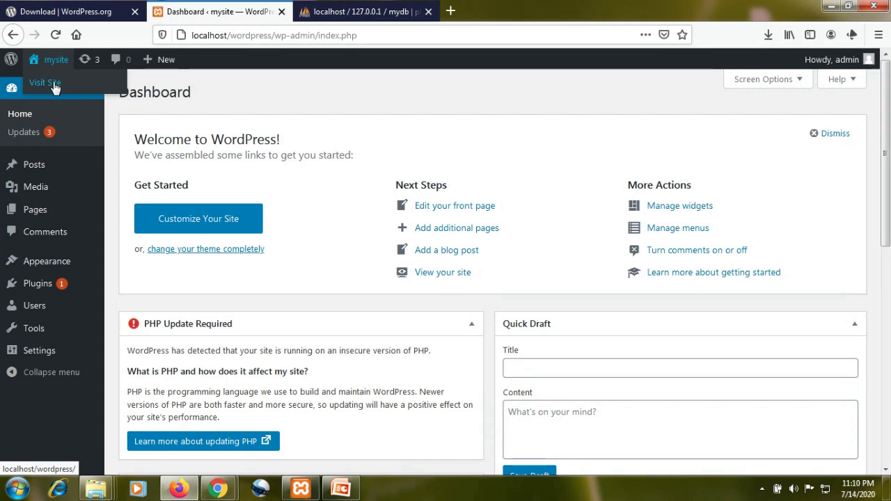
left_click(55, 85)
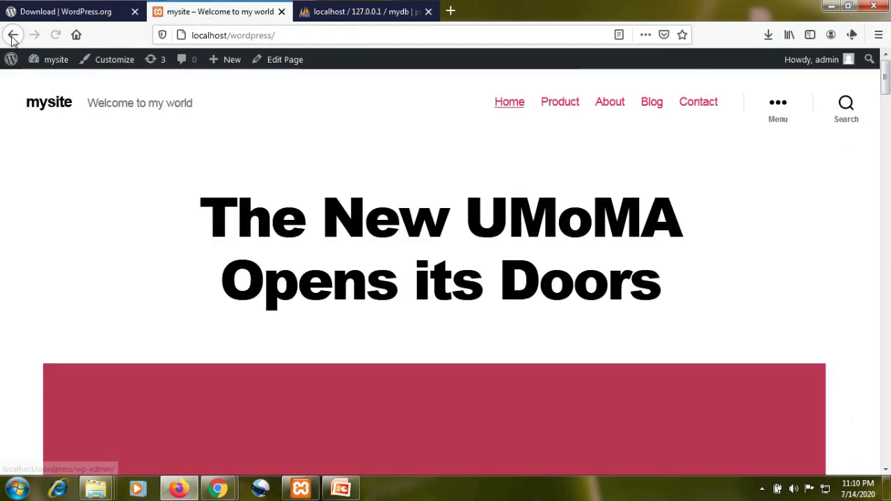
left_click(12, 36)
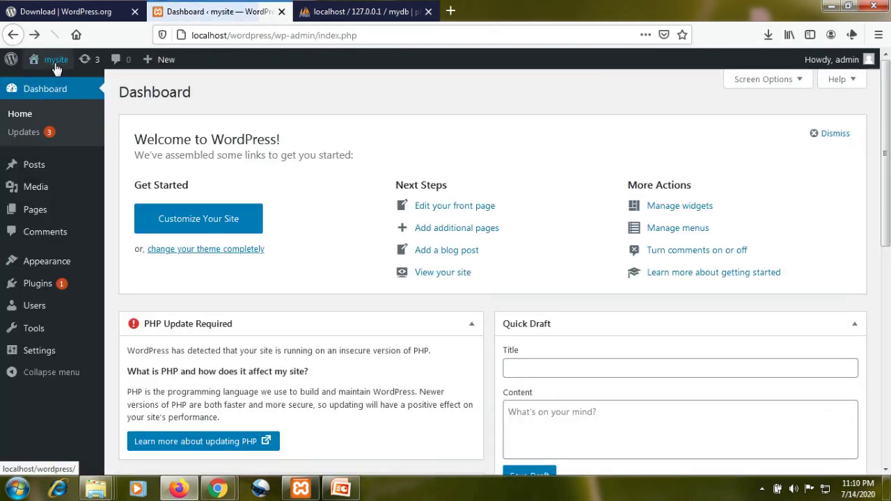
- Open Visit Site in a new Firefox tab, scroll the homepage there, then switch back to the Dashboard
right_click(55, 84)
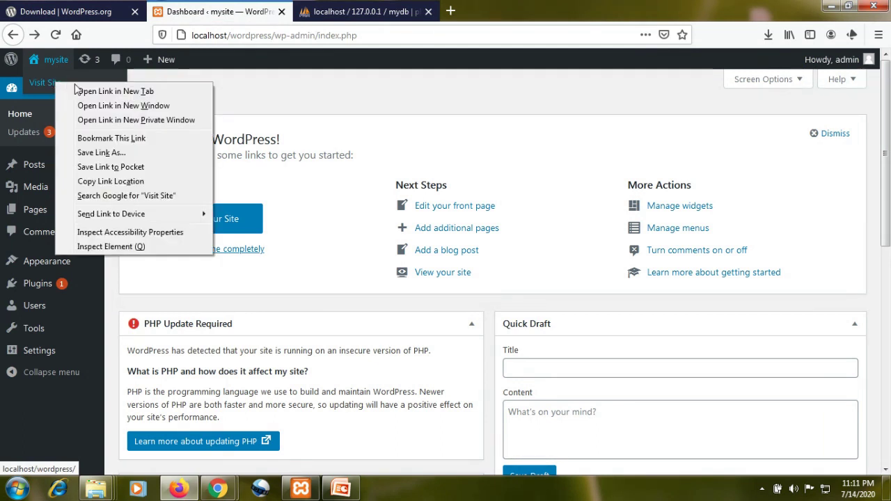
left_click(93, 89)
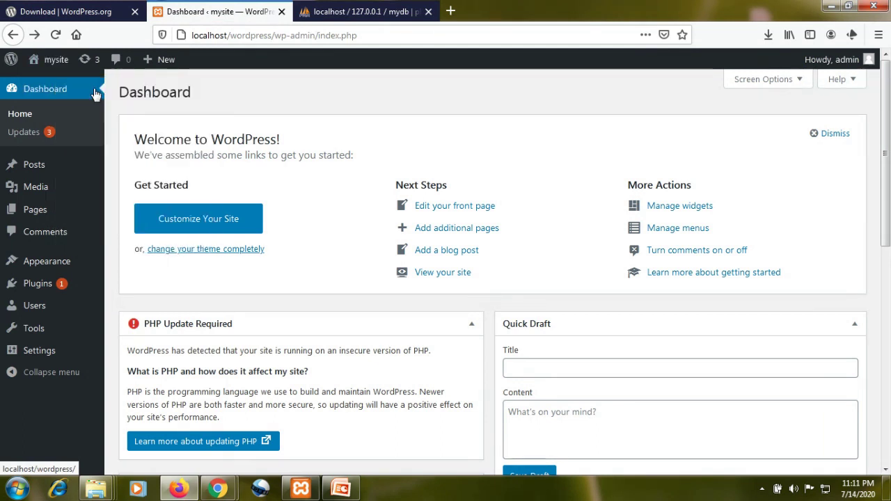
left_click(329, 15)
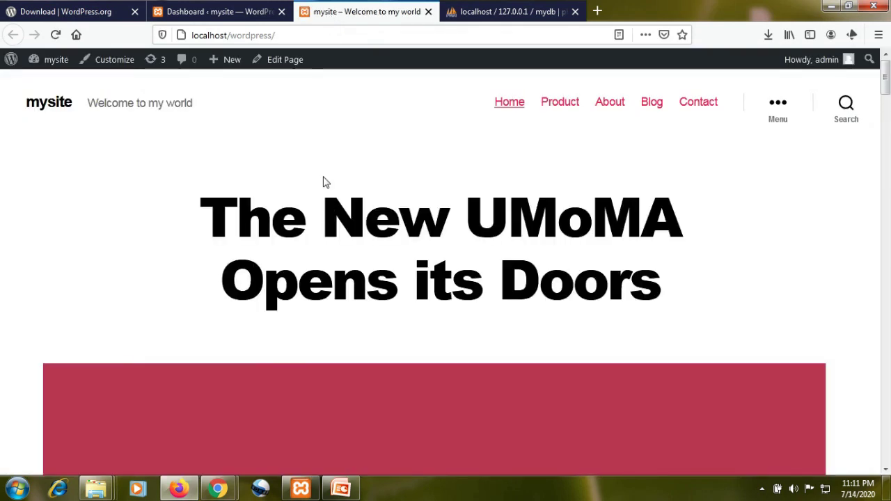
scroll(323, 182, "down", 8)
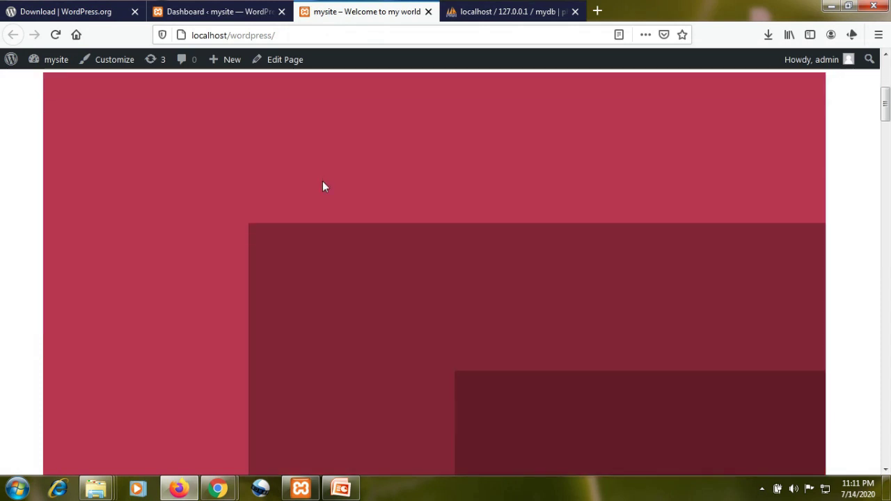
scroll(323, 182, "down", 10)
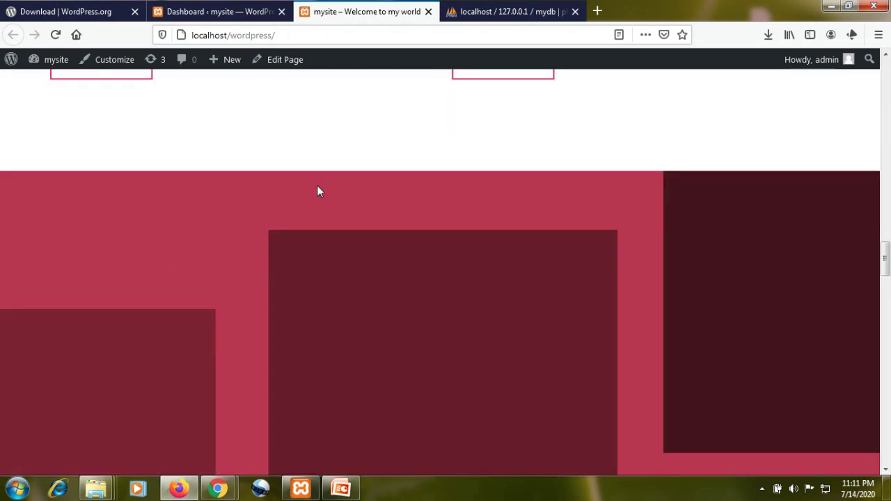
scroll(317, 195, "down", 5)
scroll(317, 194, "up", 10)
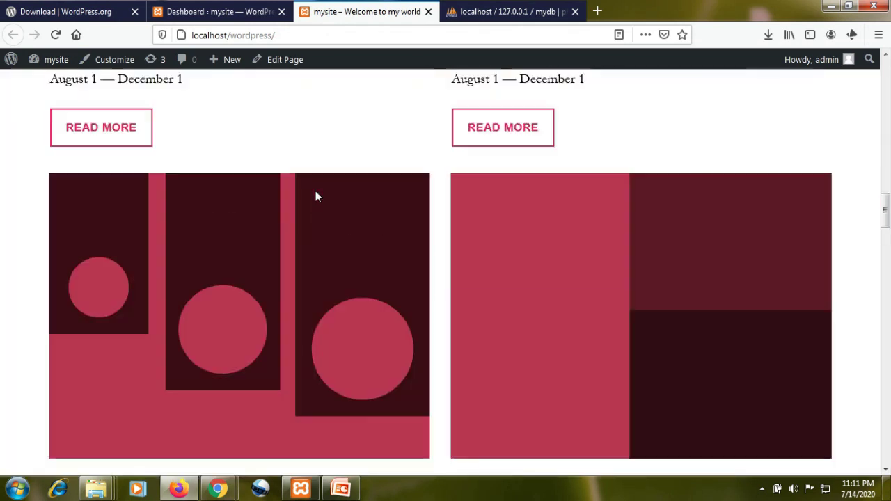
scroll(315, 191, "up", 5)
left_click(216, 11)
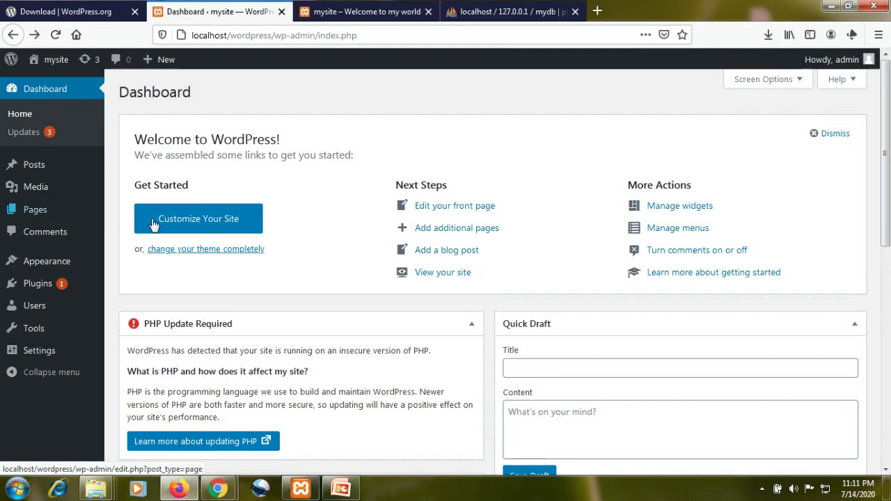
- Reopen the Customizer, change the active theme, and show Twenty Seventeen's theme details
left_click(182, 227)
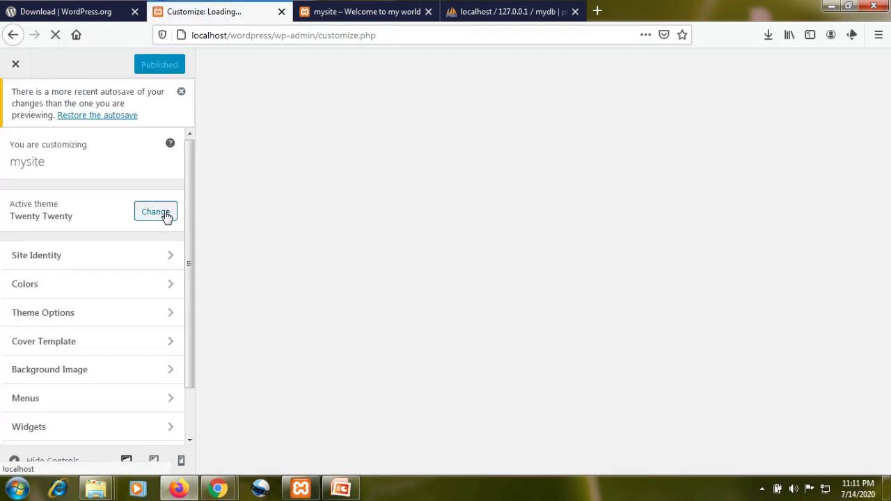
left_click(164, 214)
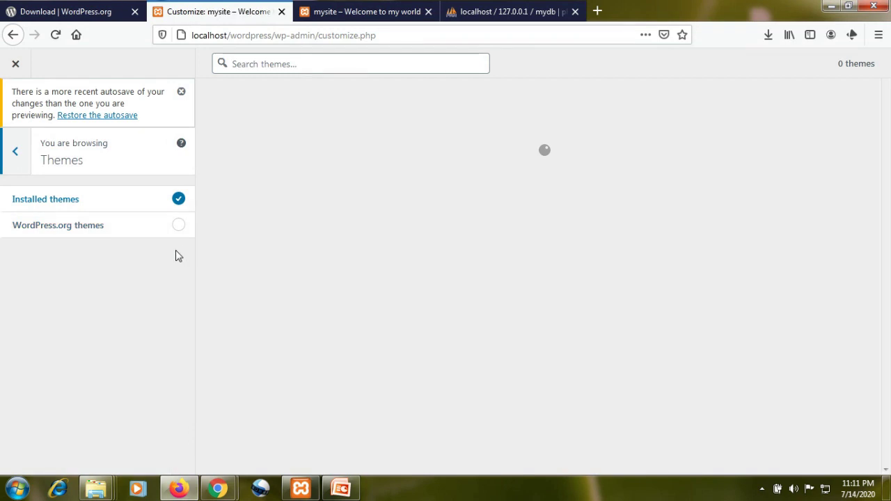
mouse_move(741, 211)
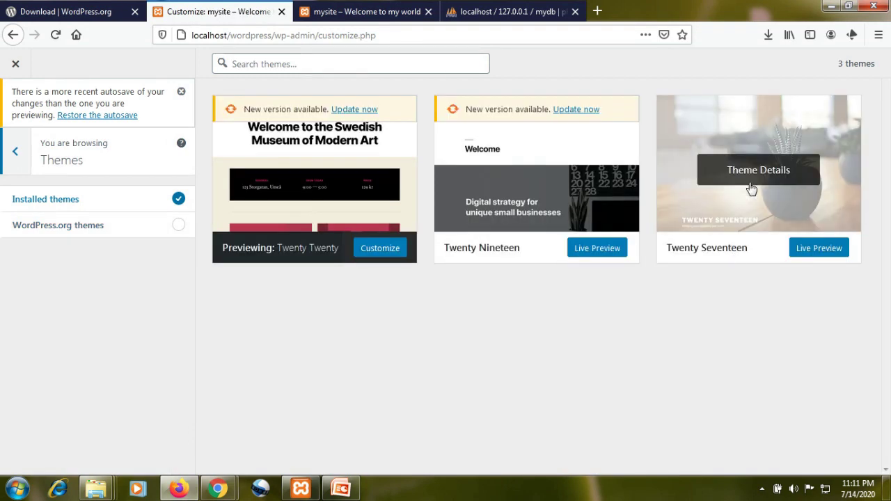
left_click(752, 188)
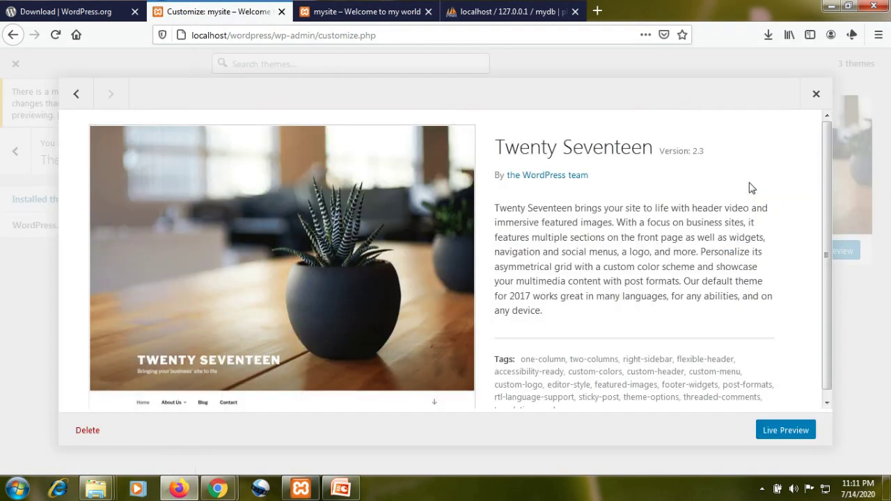
- Start a Twenty Seventeen live preview and scroll down through the previewed site
left_click(785, 431)
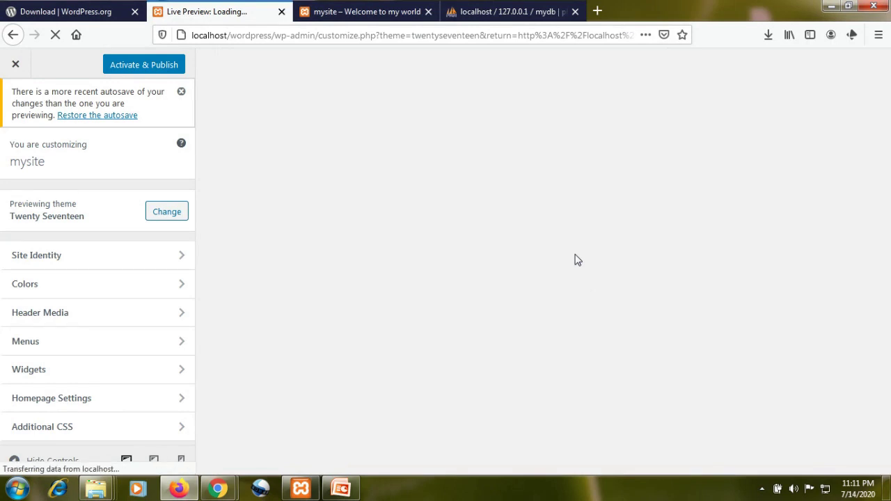
scroll(575, 254, "down", 5)
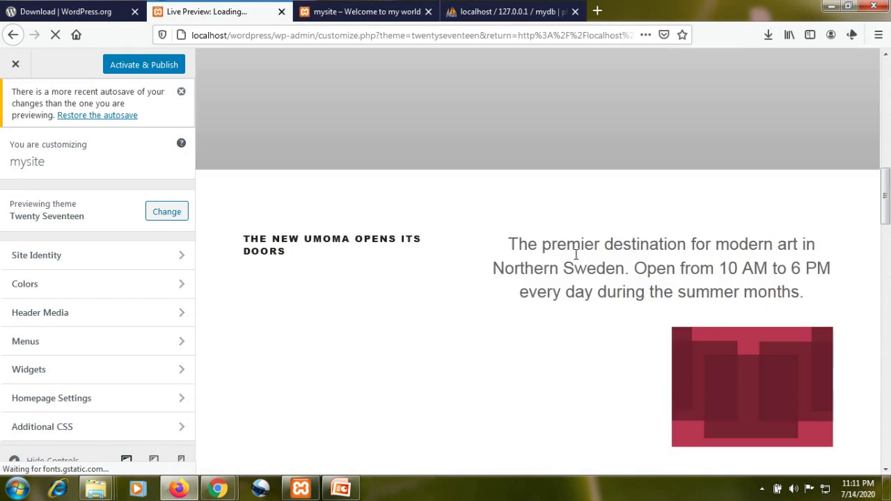
scroll(575, 254, "down", 4)
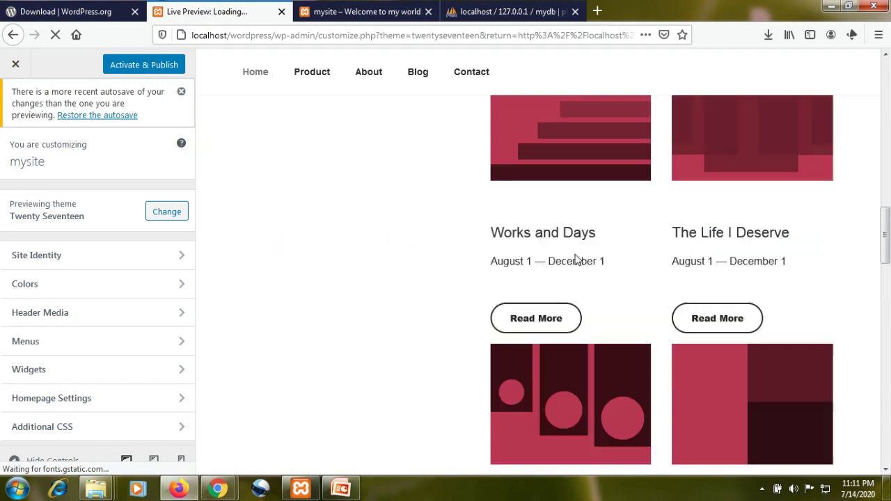
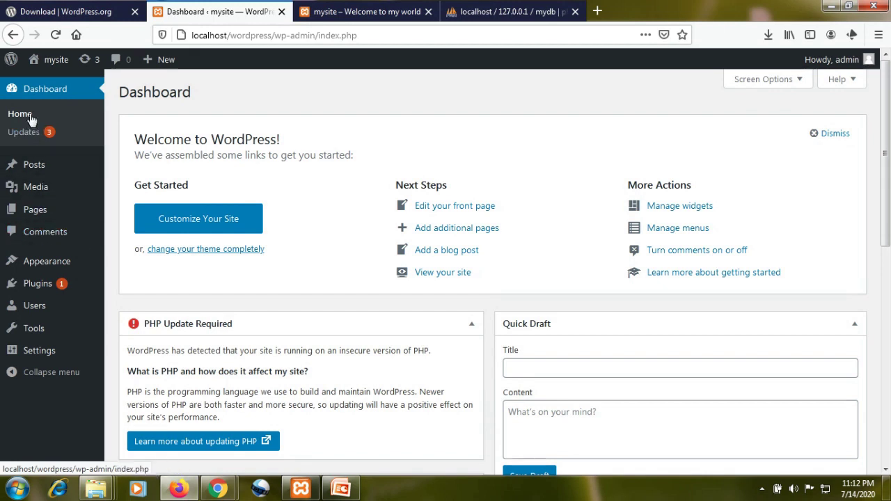
- Glance at the live site, then open the admin Posts list showing only 'Hello world!'
left_click(342, 10)
left_click(180, 13)
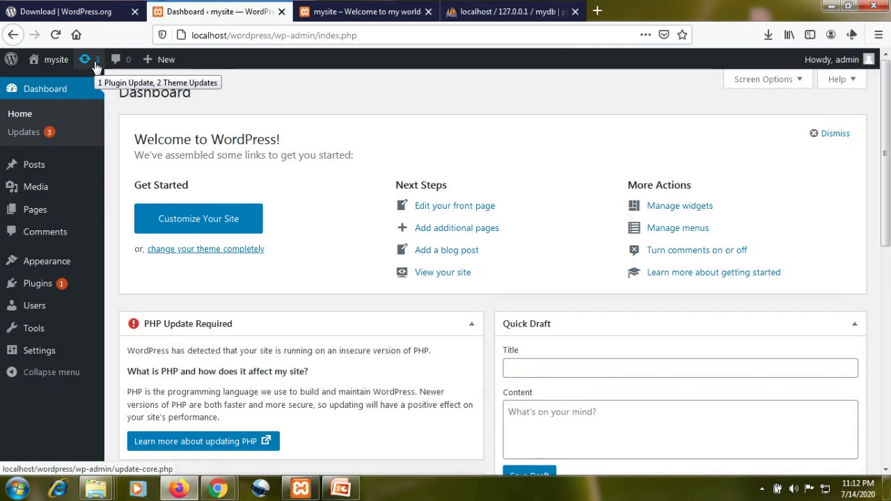
mouse_move(151, 63)
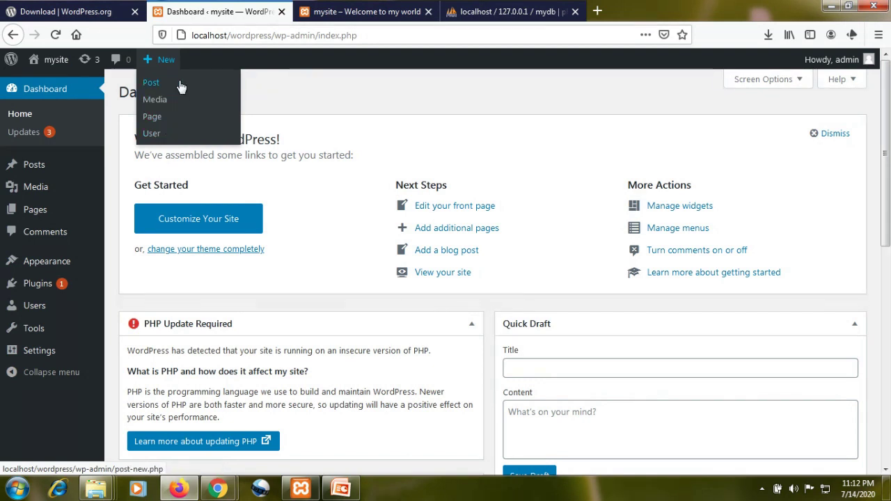
mouse_move(12, 62)
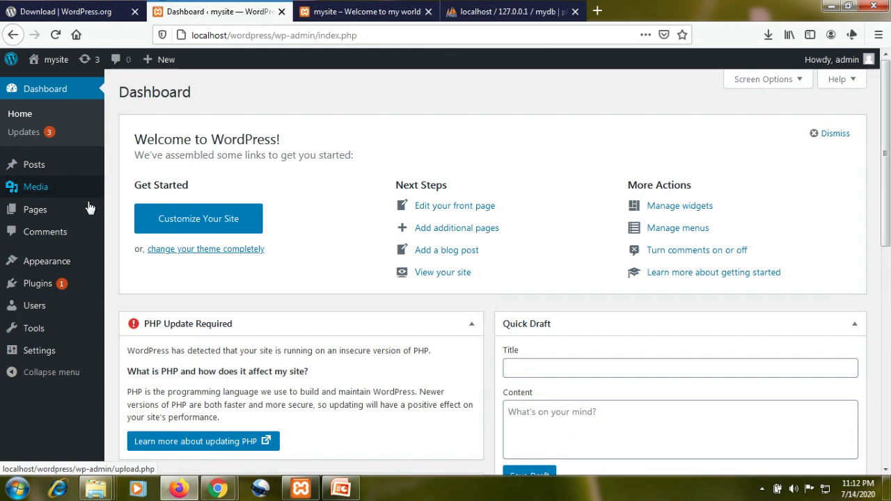
mouse_move(72, 169)
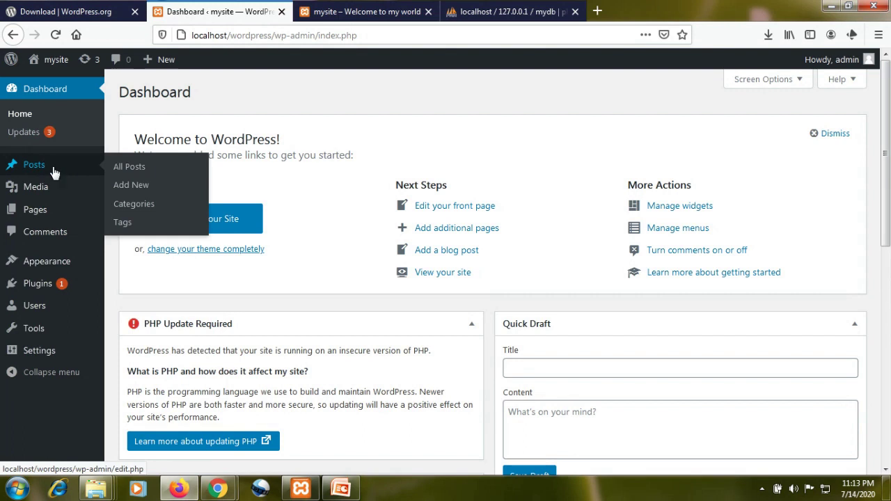
left_click(129, 172)
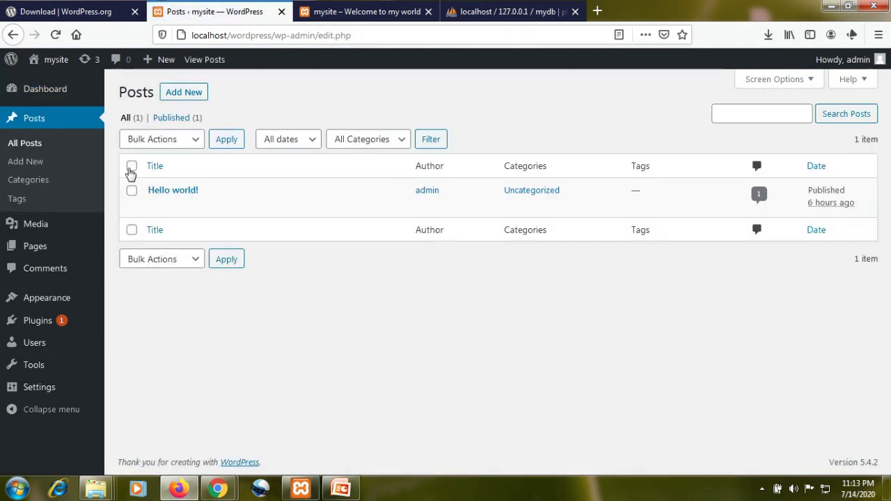
- Load the site's Blog page in the site tab, then return to the admin Posts list
mouse_move(195, 210)
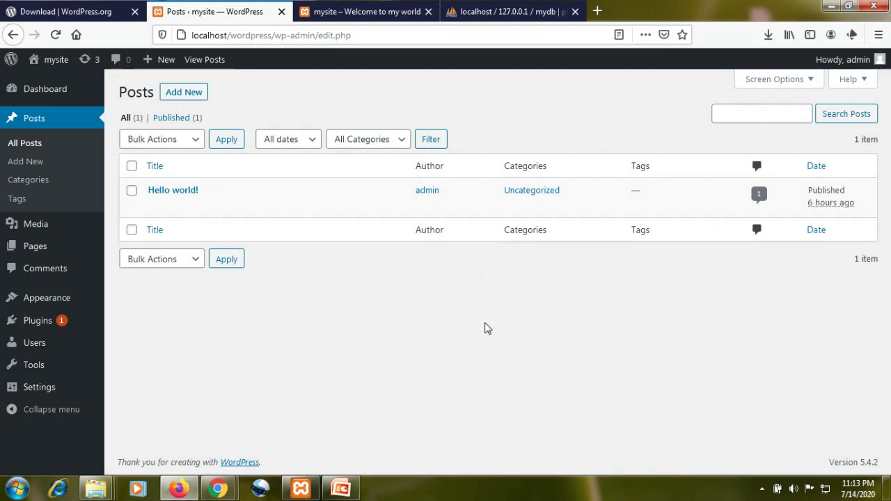
left_click(352, 10)
scroll(590, 284, "down", 5)
scroll(590, 287, "up", 5)
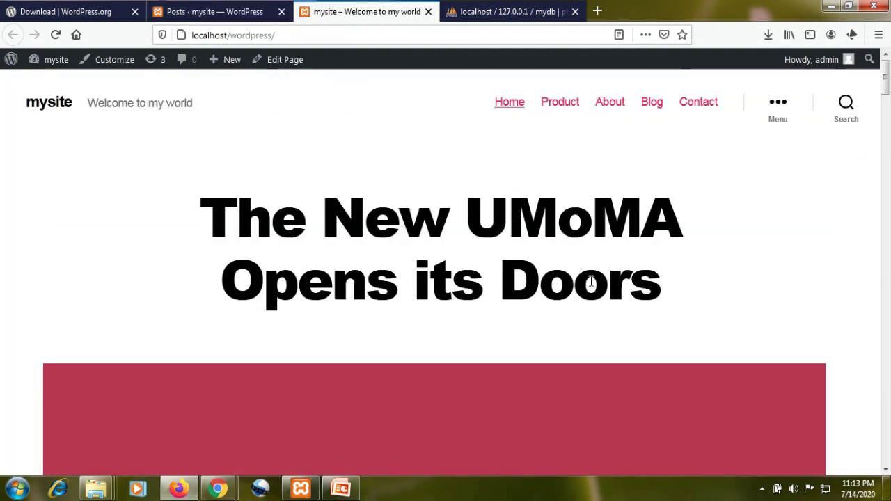
left_click(654, 113)
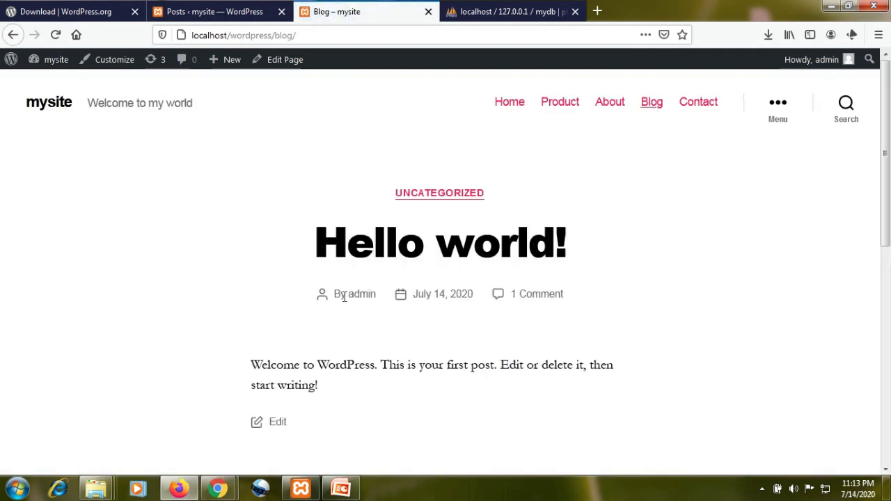
left_click(42, 10)
left_click(206, 13)
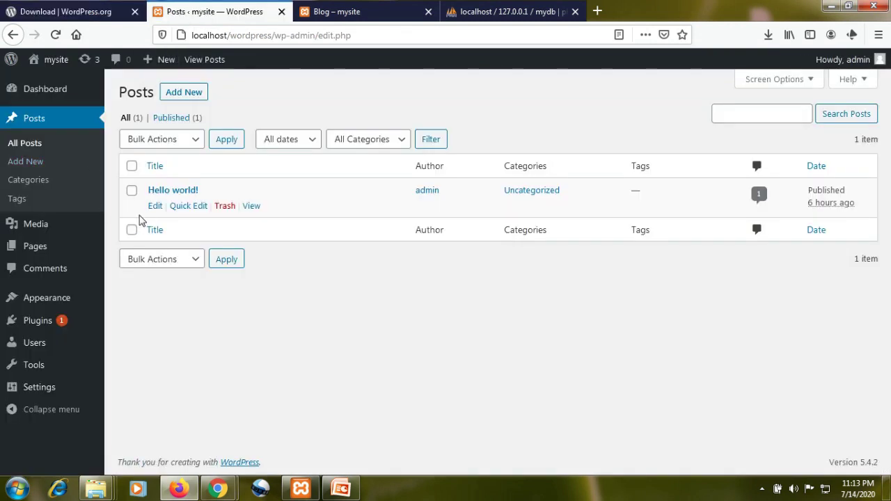
- Write a new post titled 'tech world' with the paragraph 'its me' and publish it
left_click(28, 169)
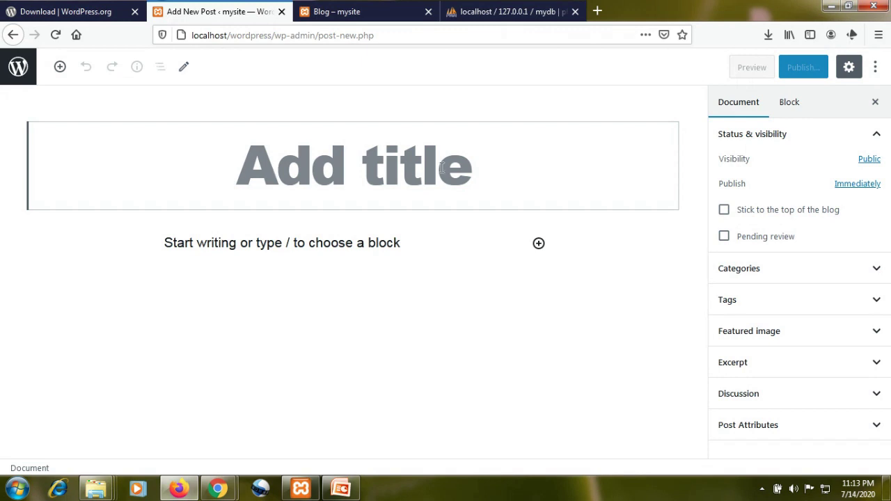
type("m")
key("BackSpace")
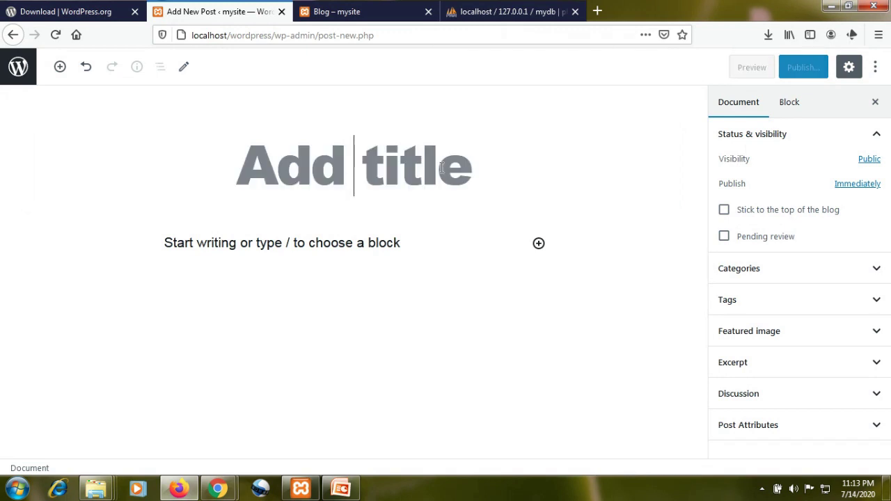
type("tec")
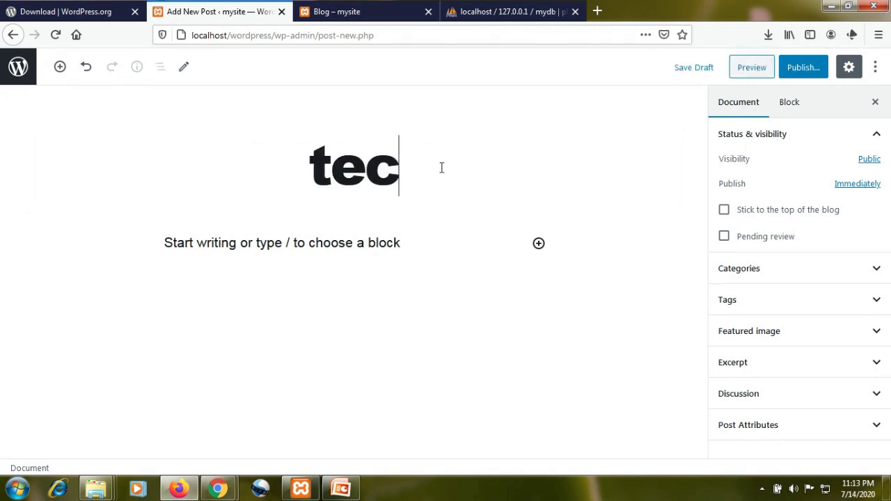
type("h world")
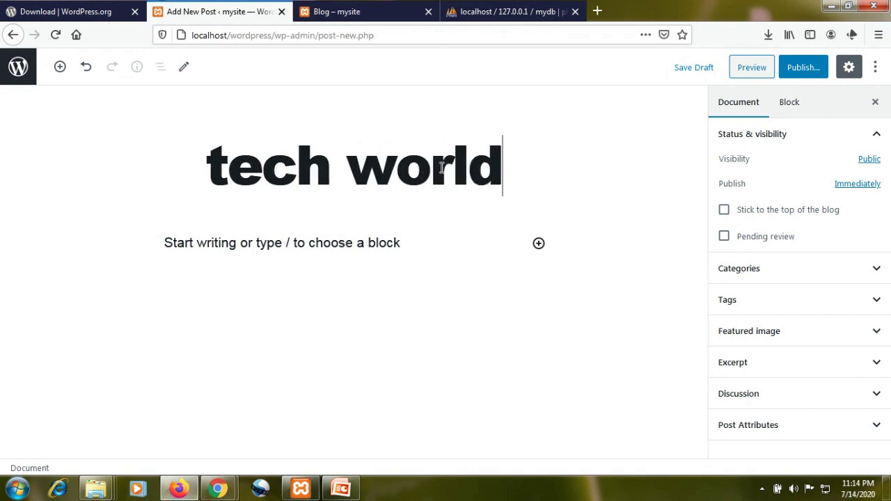
left_click(284, 243)
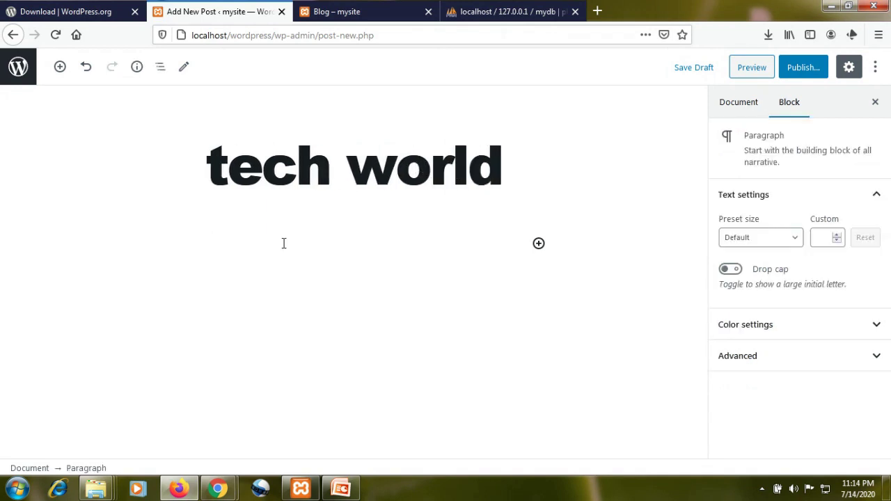
type("its me")
left_click(801, 68)
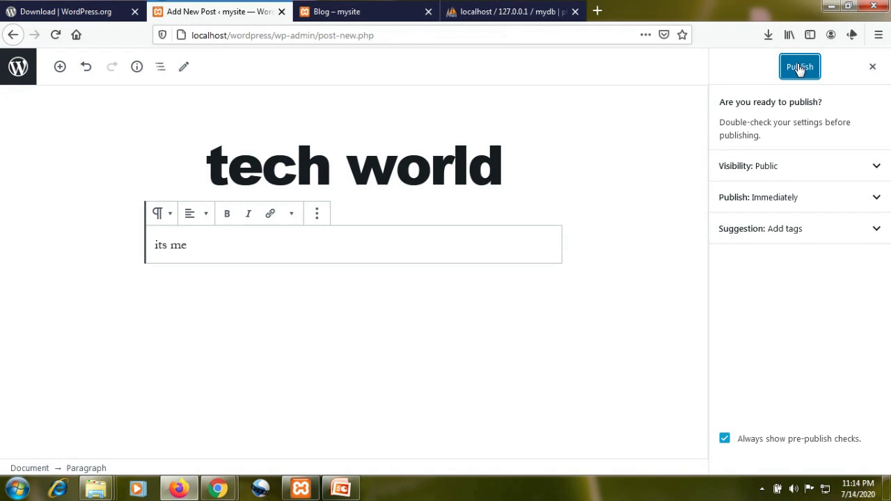
left_click(799, 68)
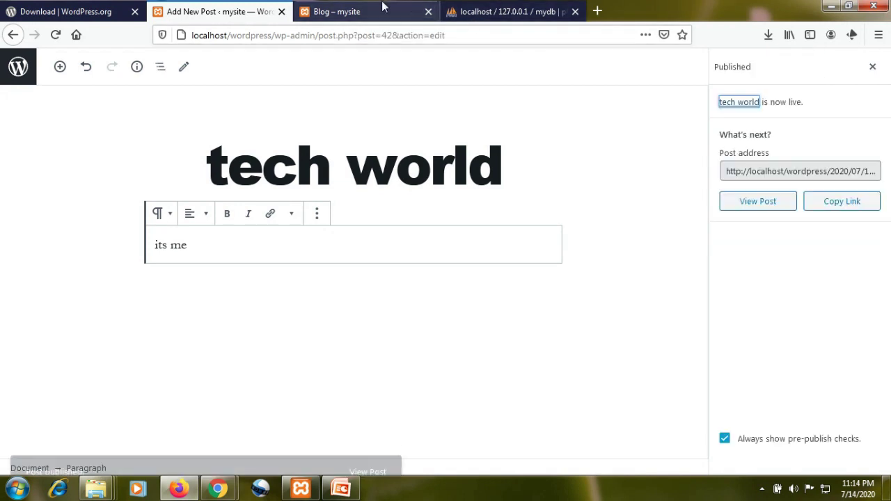
- Reload the live Blog page so the 'tech world' post appears
left_click(13, 34)
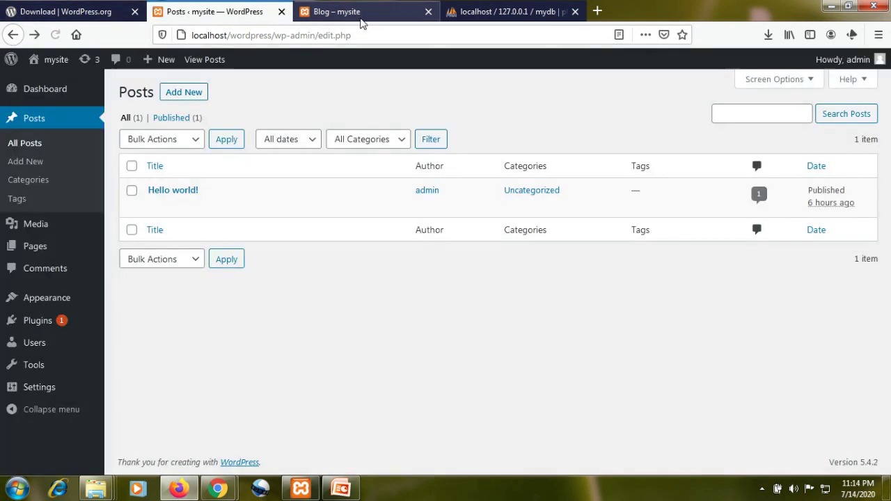
left_click(361, 19)
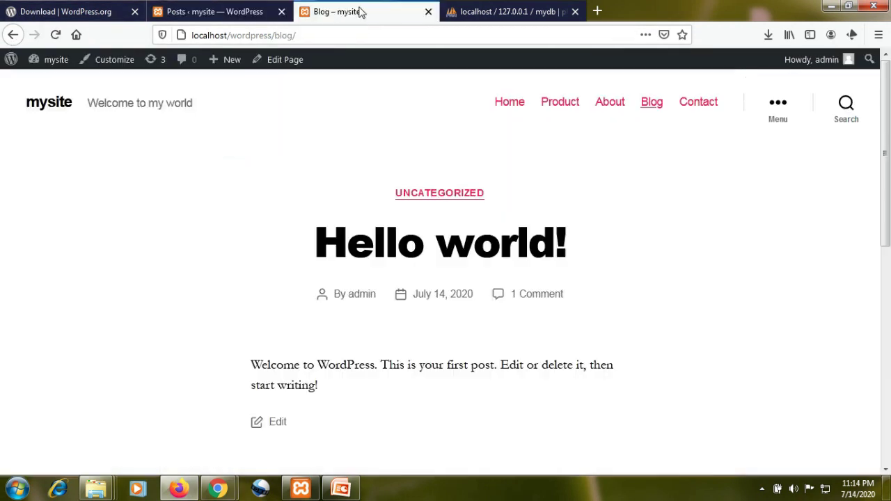
left_click(56, 35)
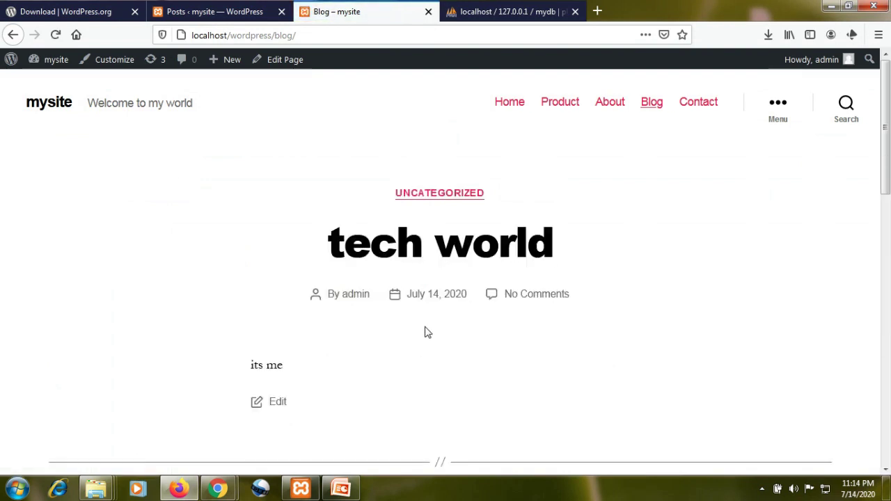
scroll(427, 332, "down", 5)
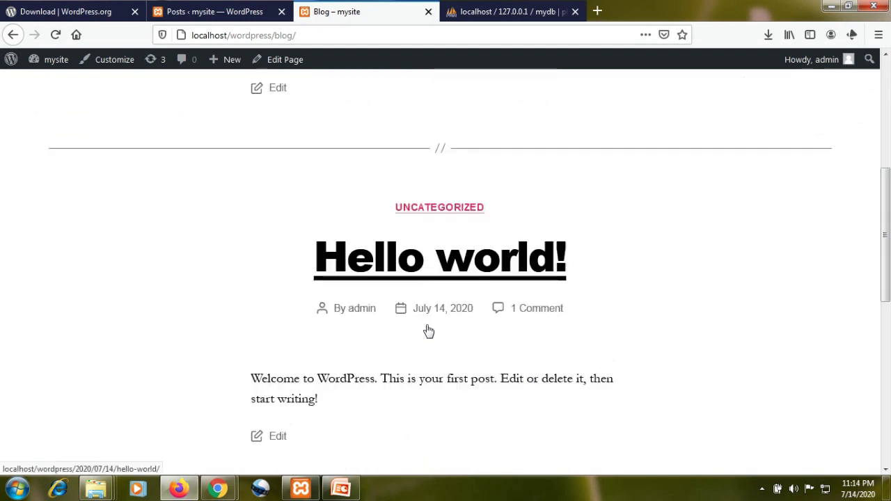
scroll(428, 330, "up", 5)
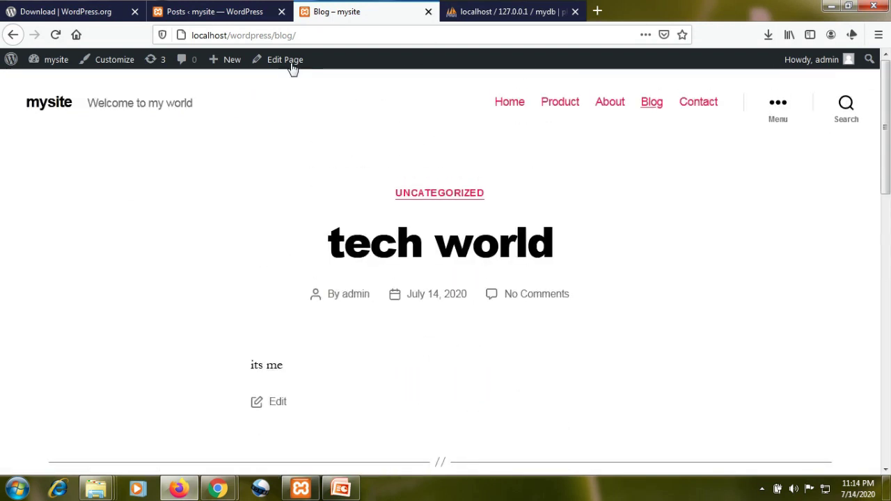
- Refresh the admin Posts list to include 'tech world', then open the Media Library
left_click(240, 11)
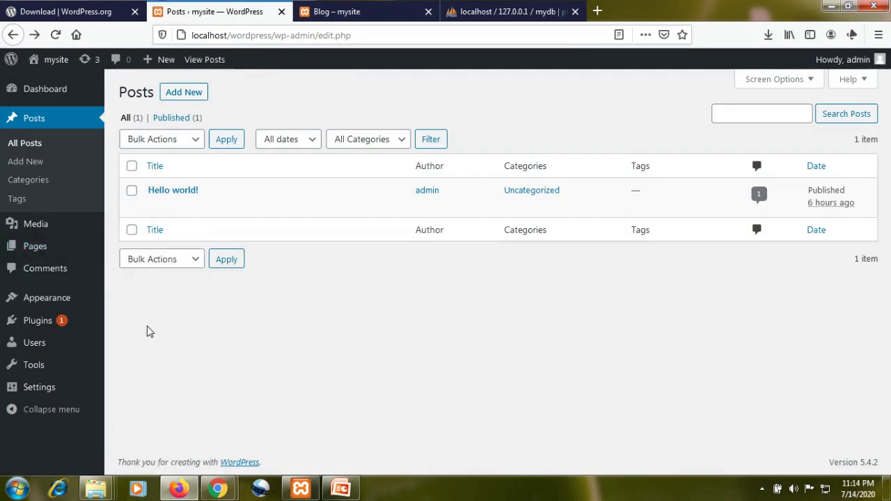
left_click(42, 144)
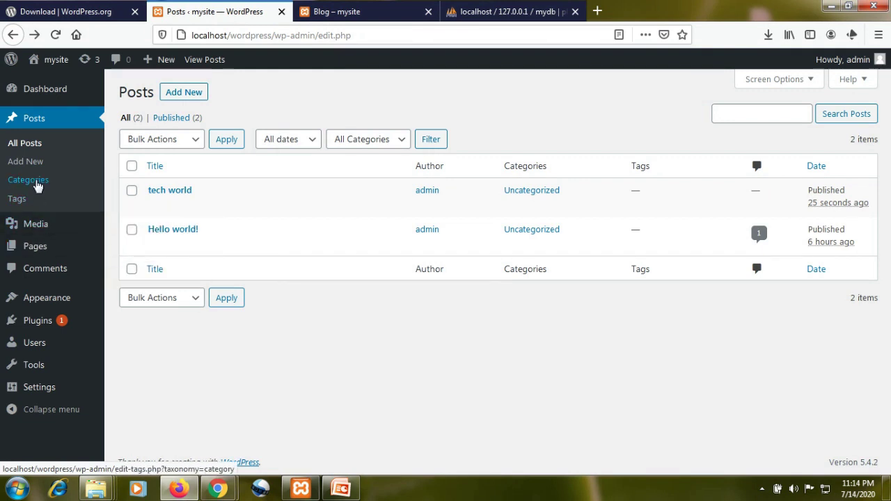
left_click(37, 231)
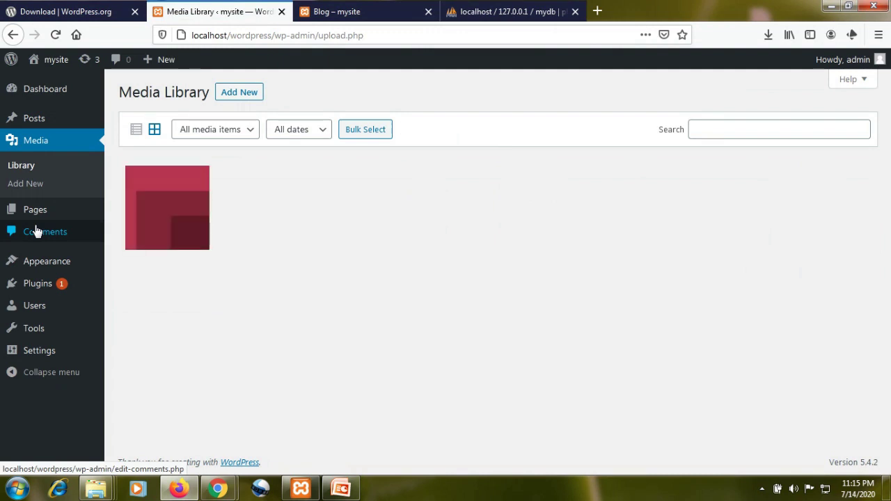
- Open the Pages list, showing seven published pages plus the draft Privacy Policy
left_click(29, 186)
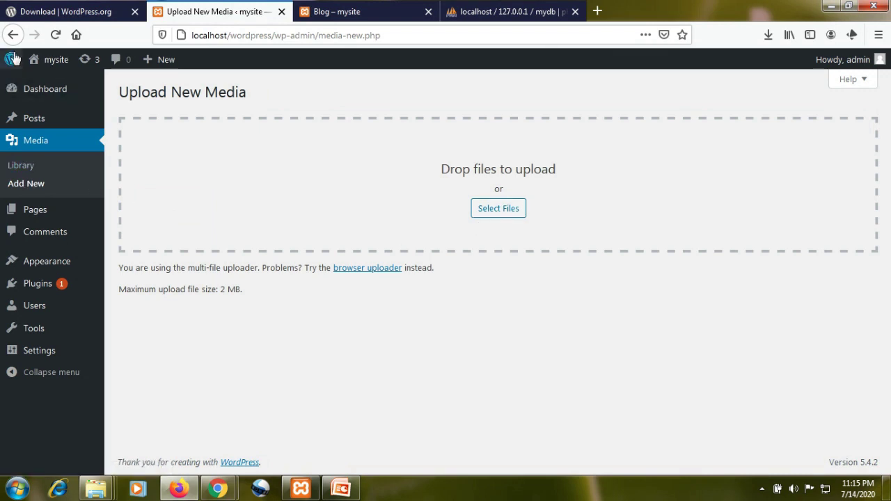
mouse_move(42, 217)
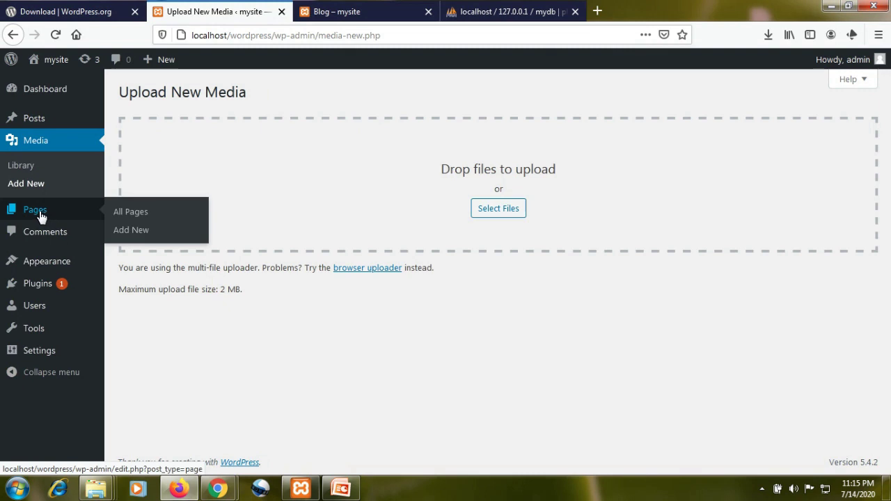
left_click(128, 215)
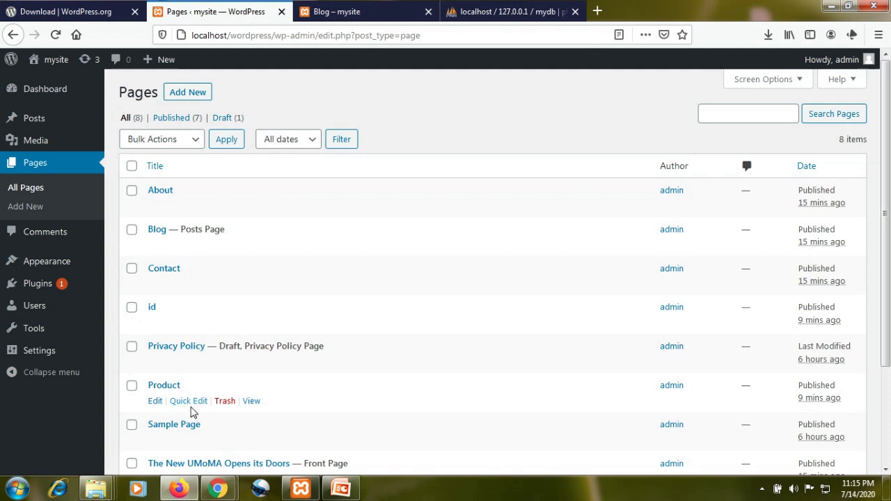
scroll(261, 362, "down", 2)
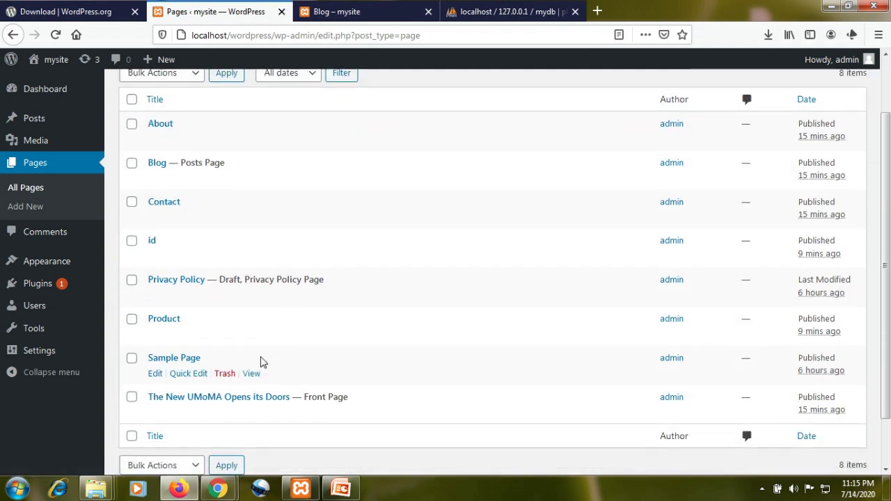
scroll(262, 362, "up", 2)
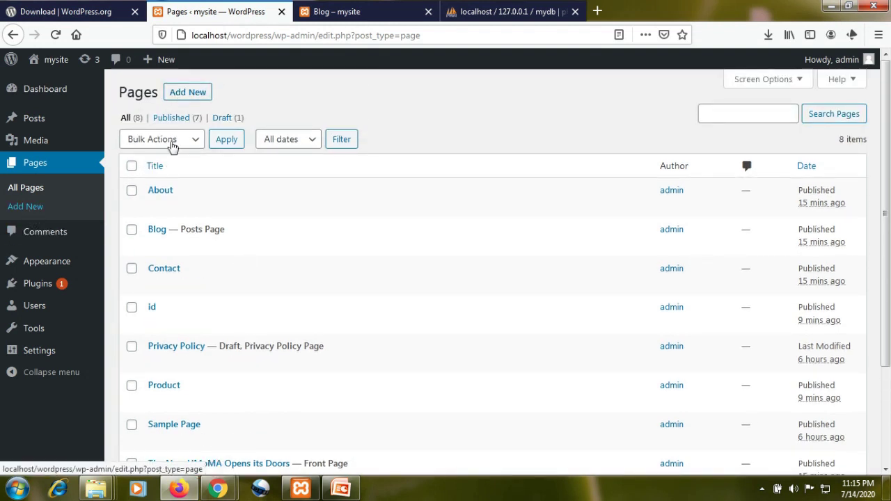
- Create a page titled 'product details' with an empty body and publish it
left_click(27, 209)
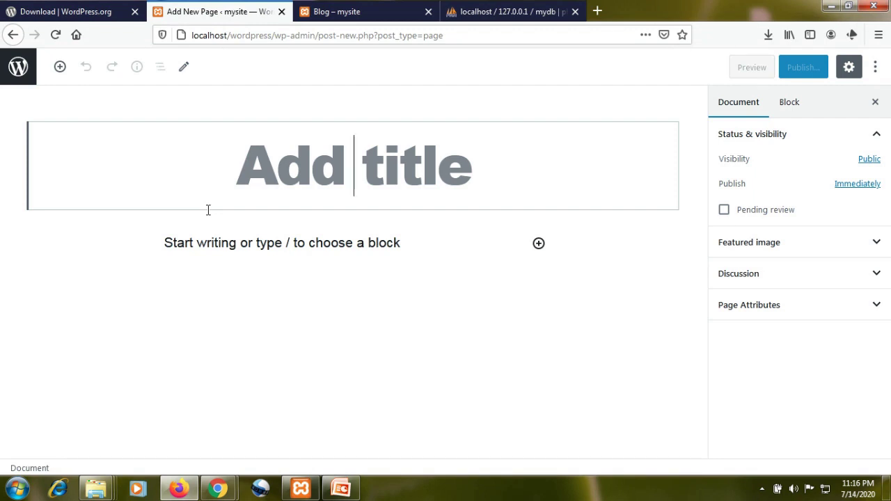
type("product details")
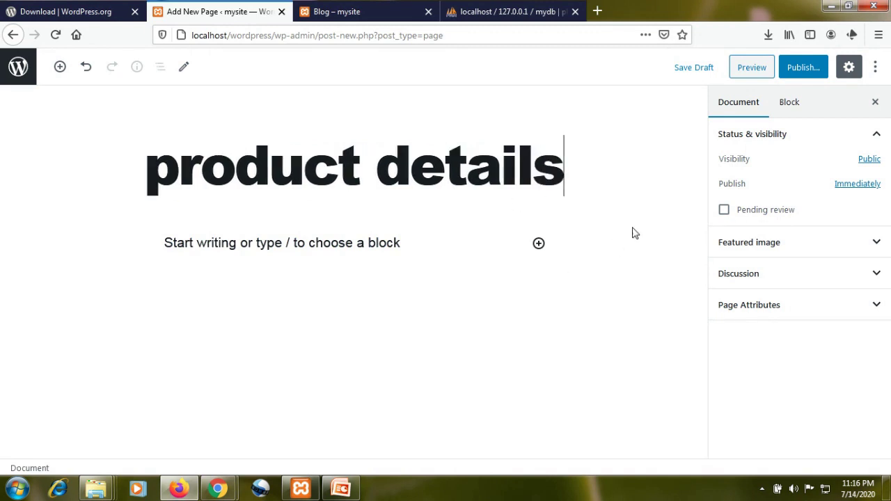
left_click(799, 71)
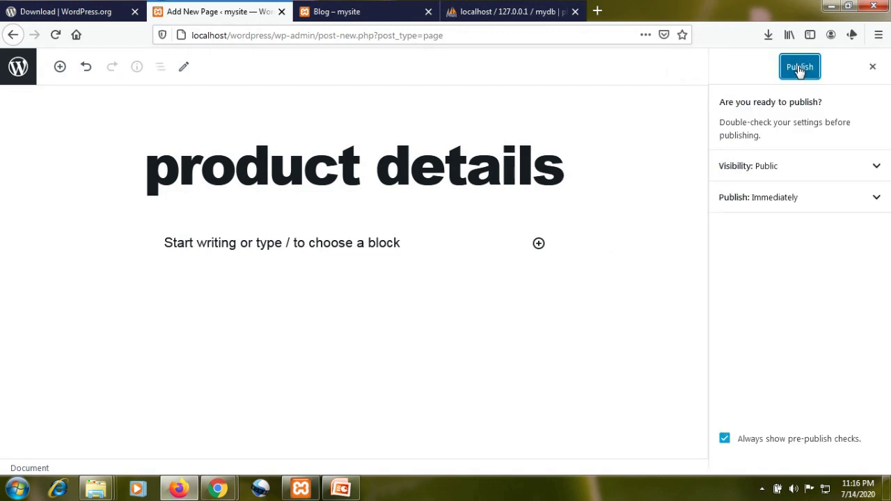
left_click(800, 69)
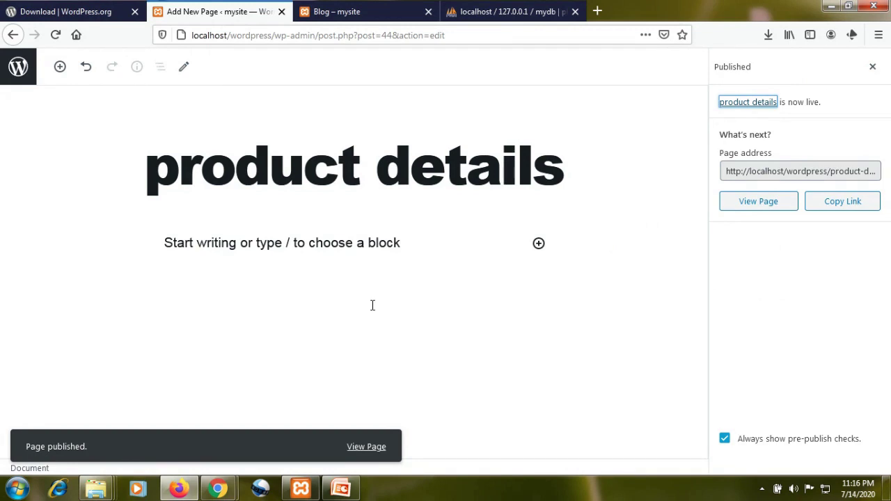
- Reload the live site to its 'The New UMoMA Opens its Doors' home page and check the navigation menu
left_click(334, 12)
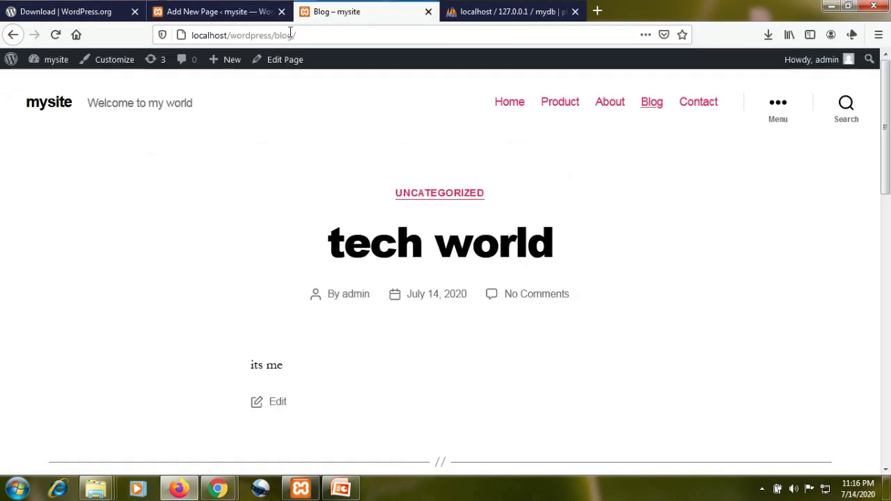
left_click(56, 35)
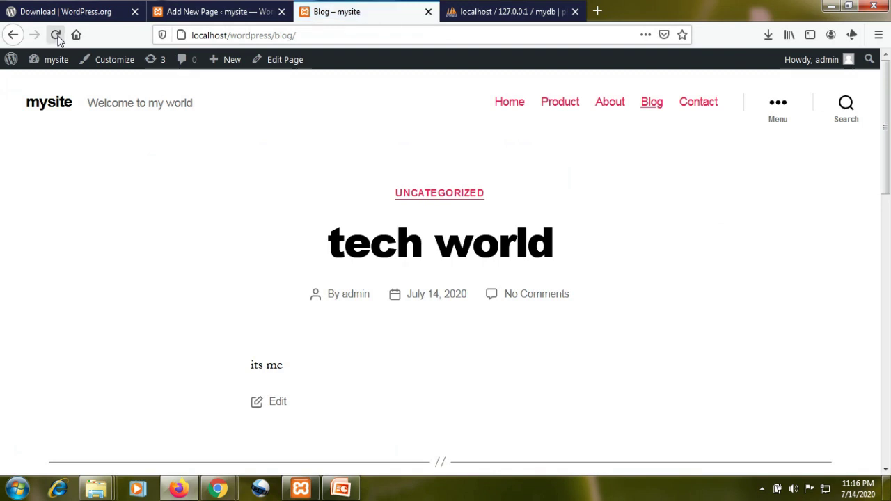
left_click(56, 34)
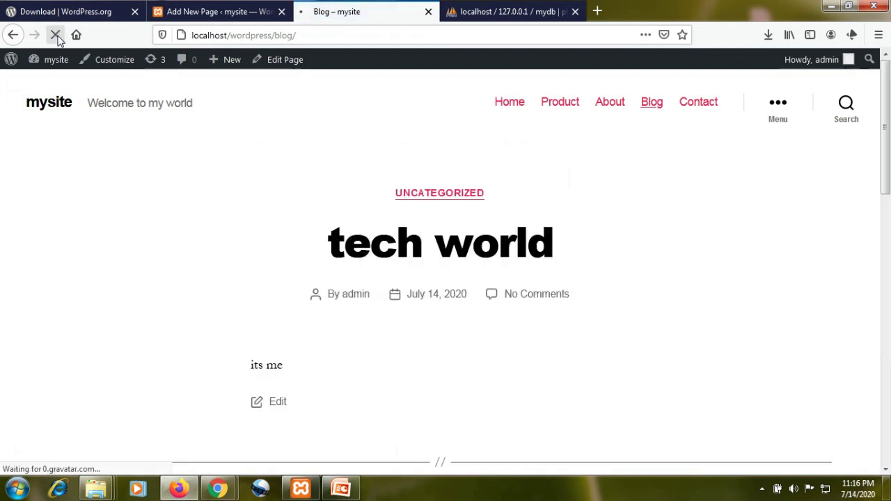
scroll(257, 204, "down", 5)
scroll(257, 204, "up", 5)
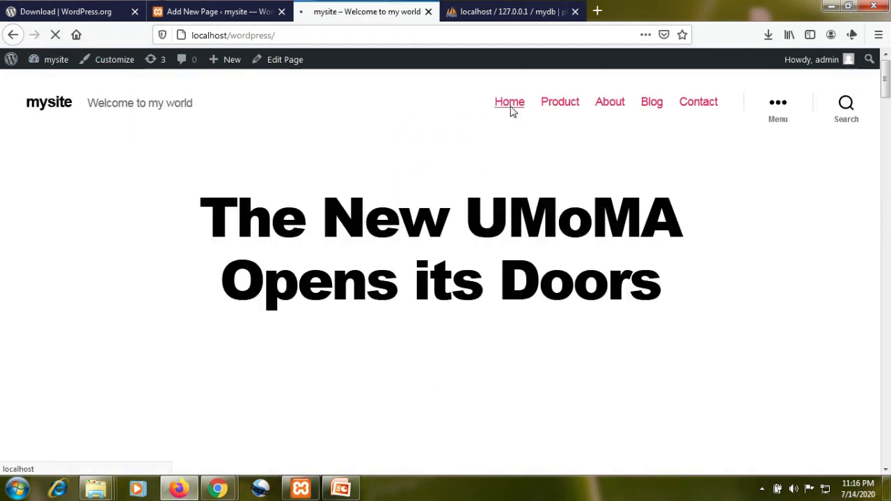
left_click(776, 106)
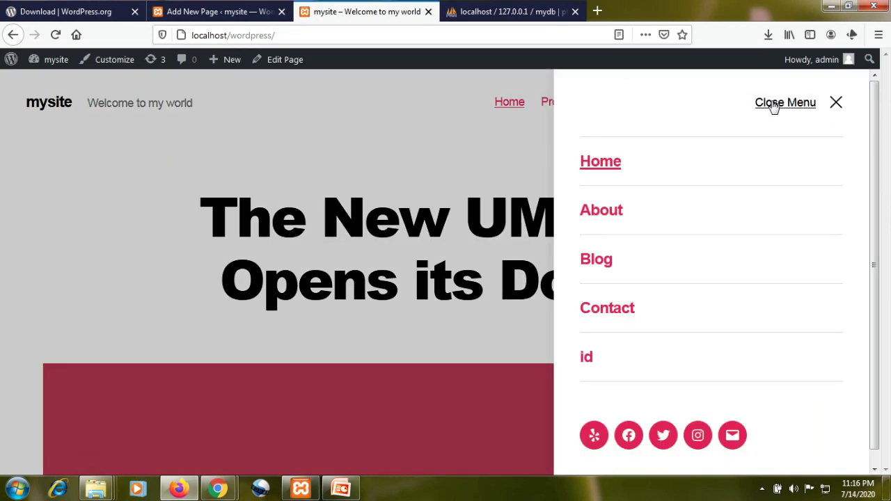
left_click(402, 142)
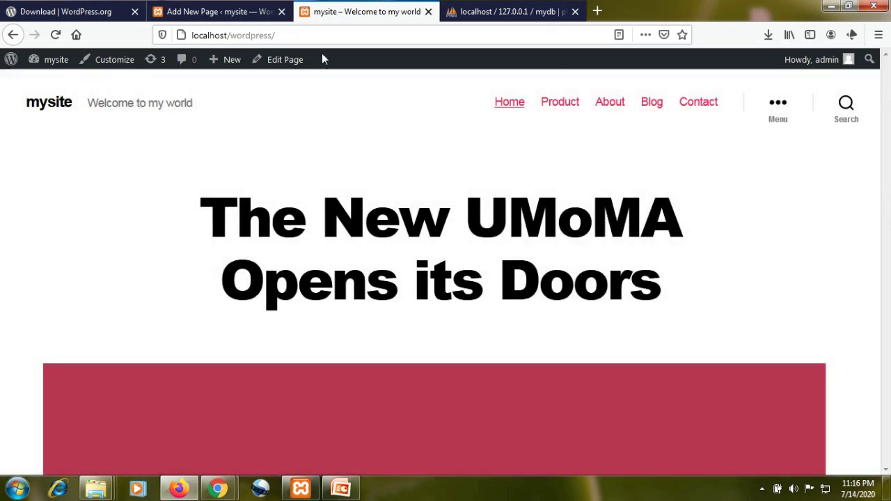
- Leave the page editor tab for the 8-item Pages list
left_click(234, 10)
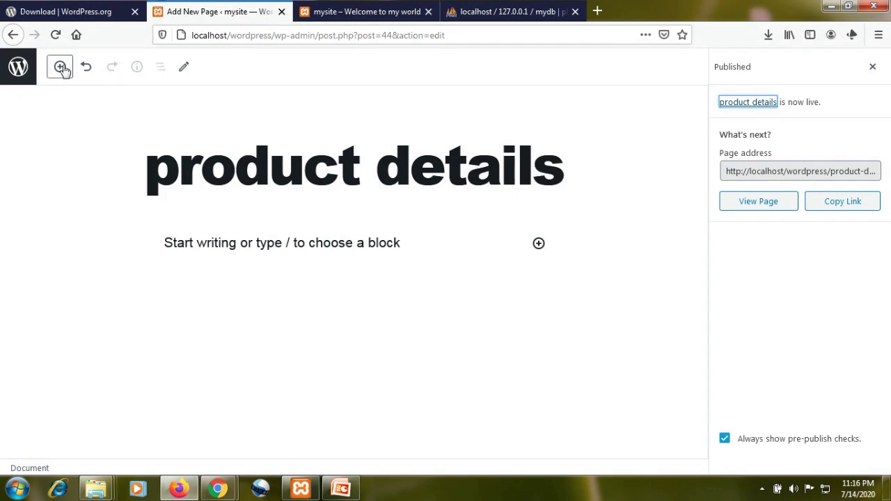
left_click(12, 35)
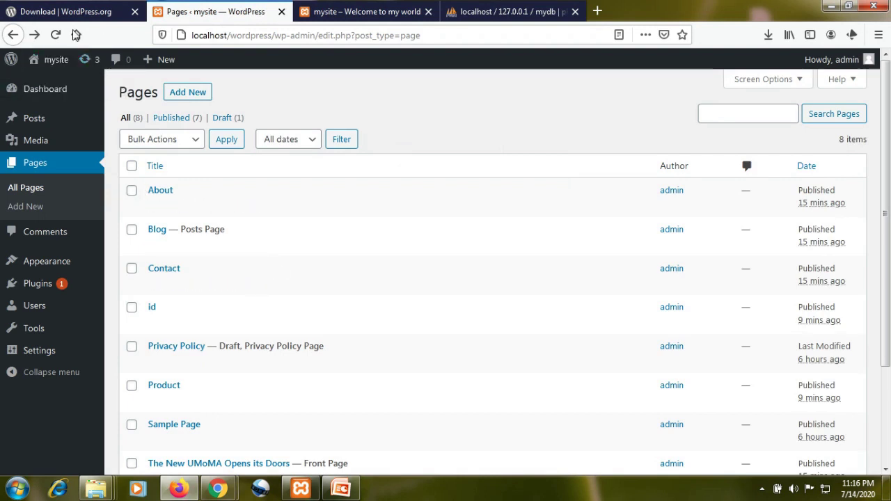
- Reload Pages, check 'product details' has the slug product-details, then leave without saving
left_click(56, 35)
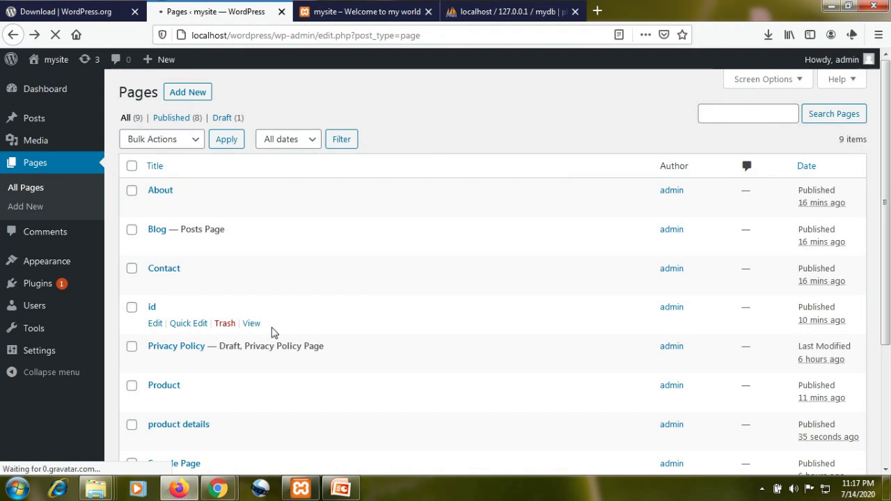
scroll(272, 332, "down", 4)
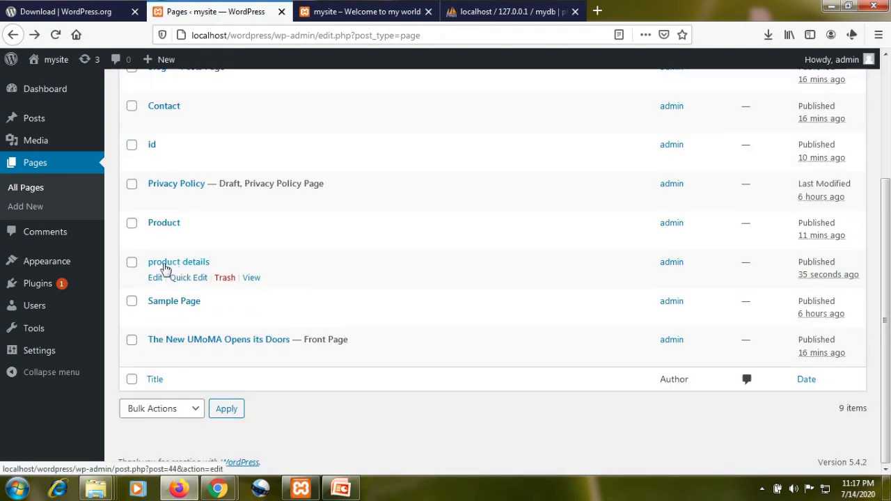
left_click(155, 277)
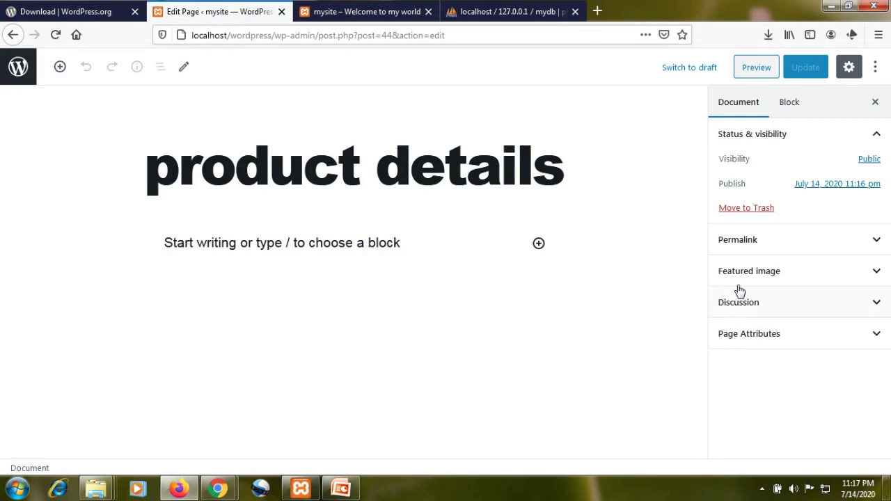
left_click(759, 241)
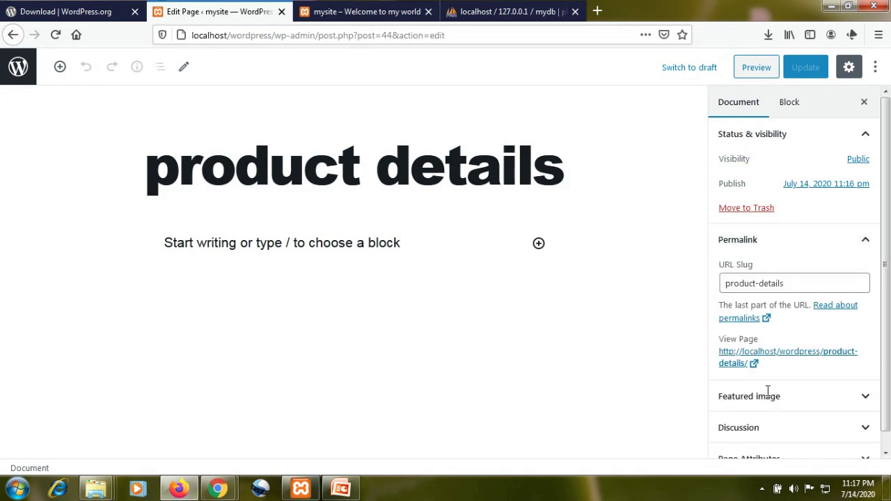
key("Return")
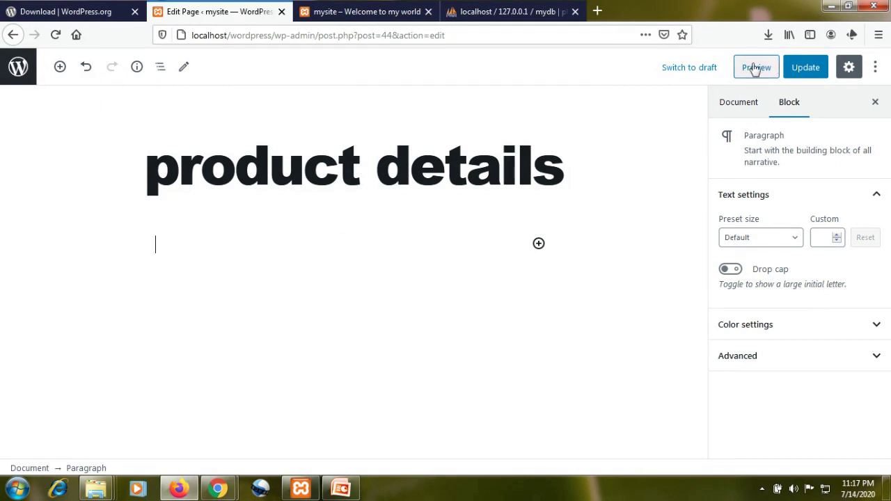
left_click(12, 36)
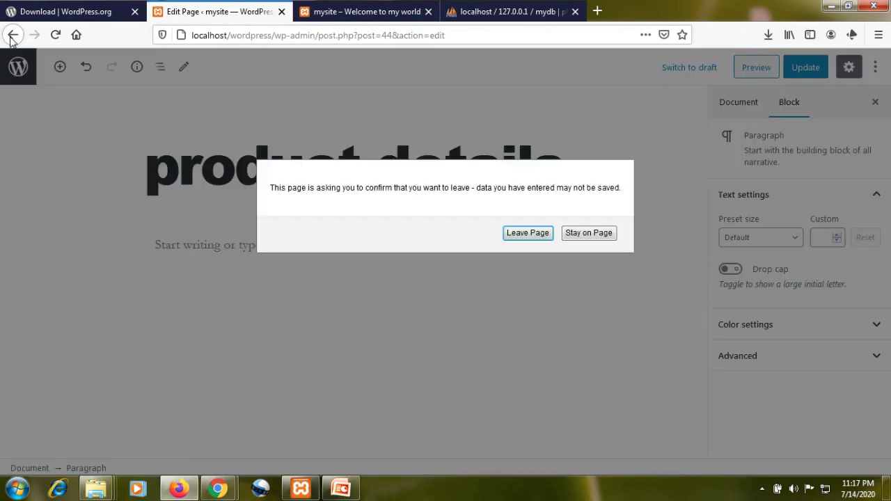
left_click(532, 235)
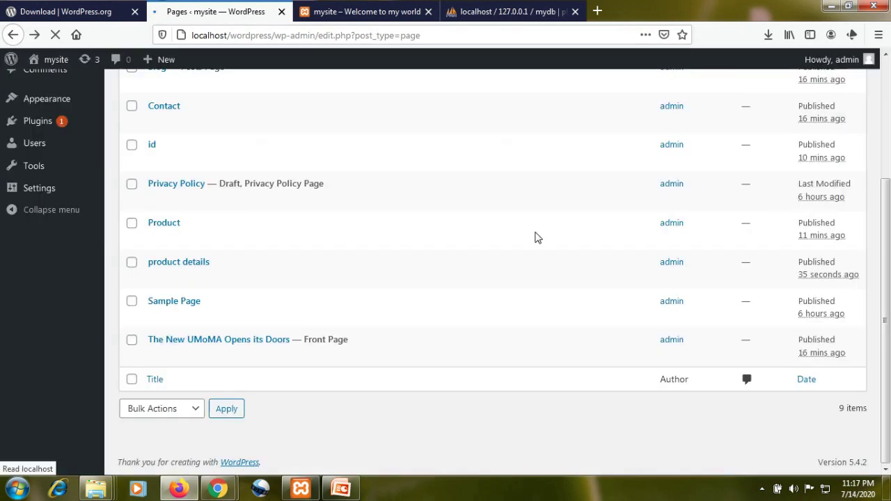
- Undo a stray link drag on 'product details' and open Comments, listing the sample 'Hello world!' comment
left_click(132, 264)
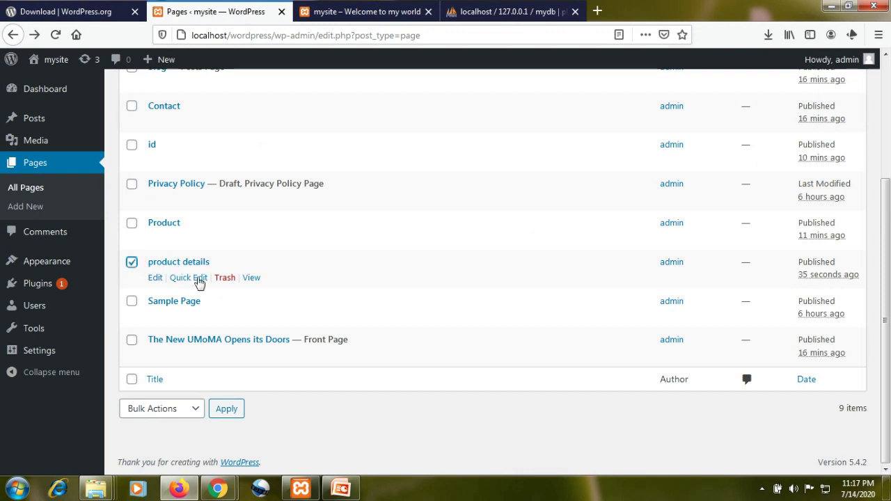
left_click_drag(165, 267, 188, 260)
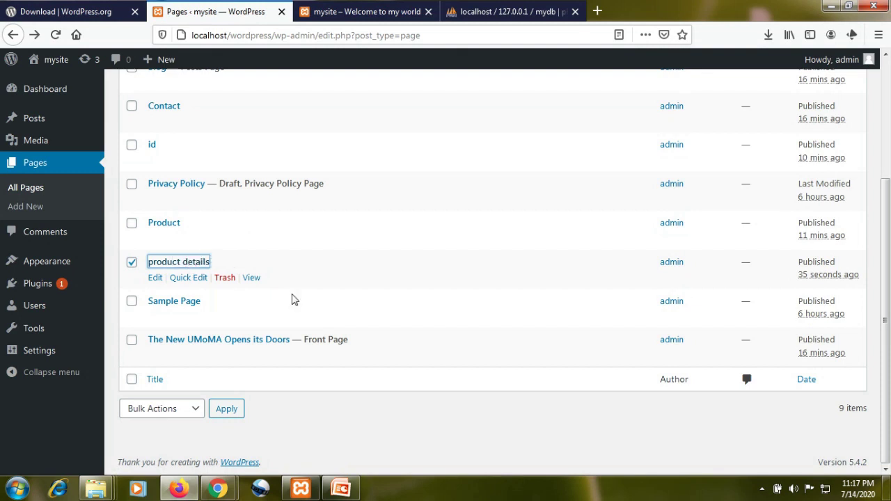
left_click(349, 433)
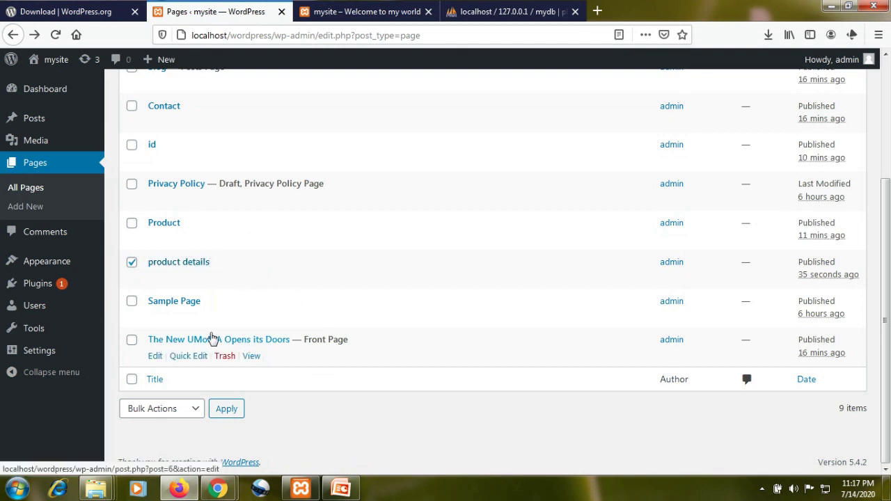
left_click(33, 235)
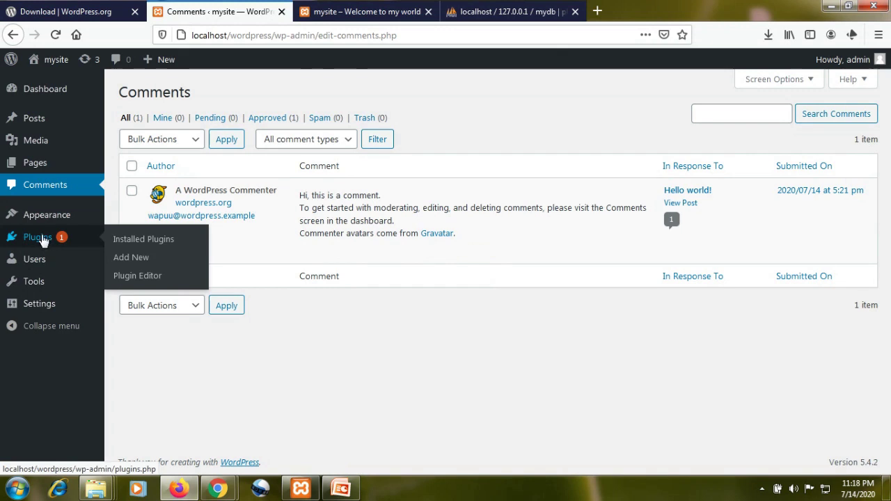
- Browse the installed themes: Twenty Twenty active, plus Twenty Nineteen and Twenty Seventeen
mouse_move(43, 219)
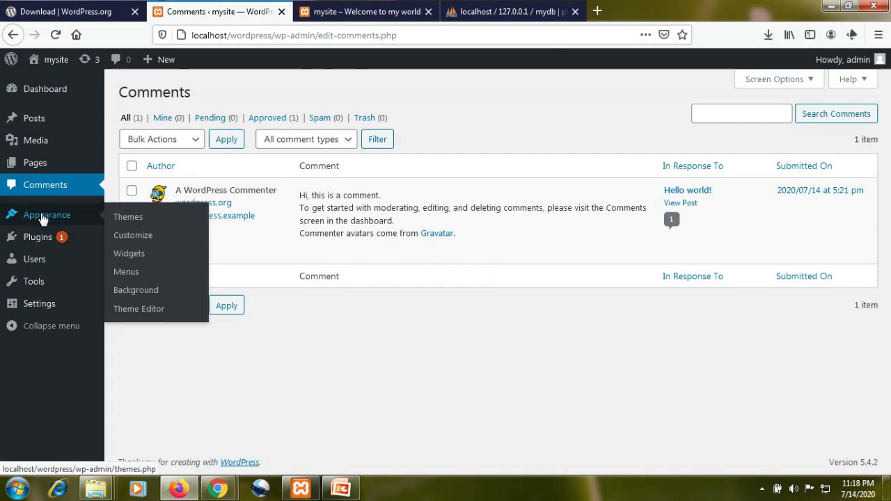
left_click(138, 219)
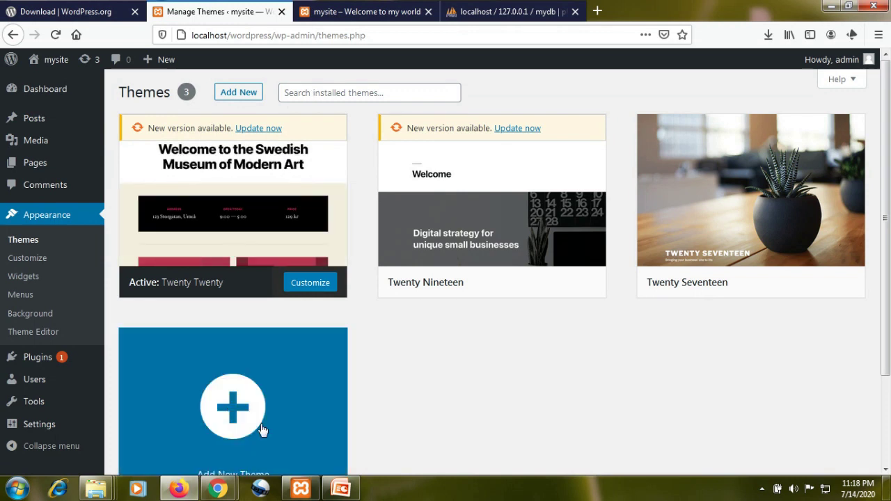
scroll(275, 426, "down", 1)
scroll(275, 426, "down", 3)
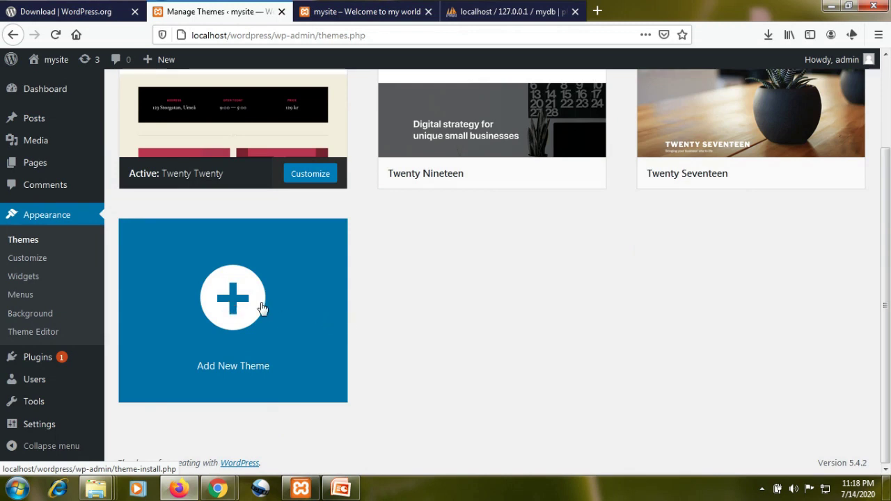
- Open the theme Customizer, then the Installed Plugins list with Akismet Anti-Spam and Hello Dolly
left_click(39, 265)
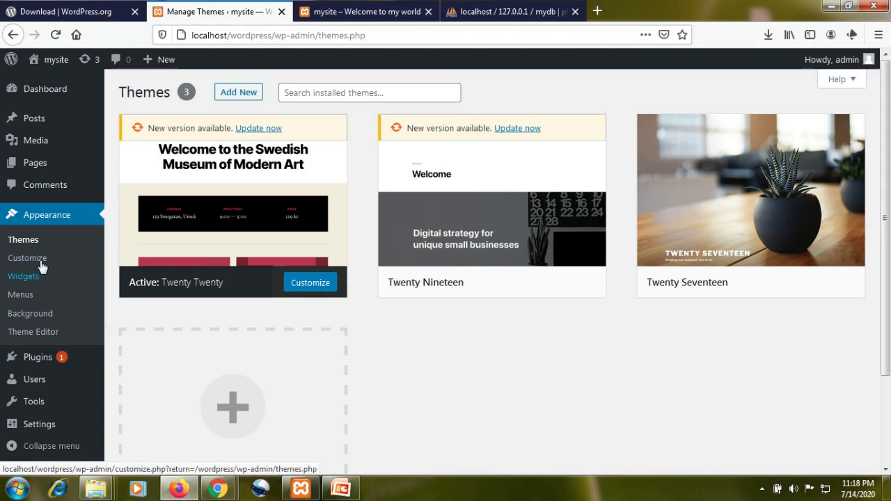
mouse_move(41, 360)
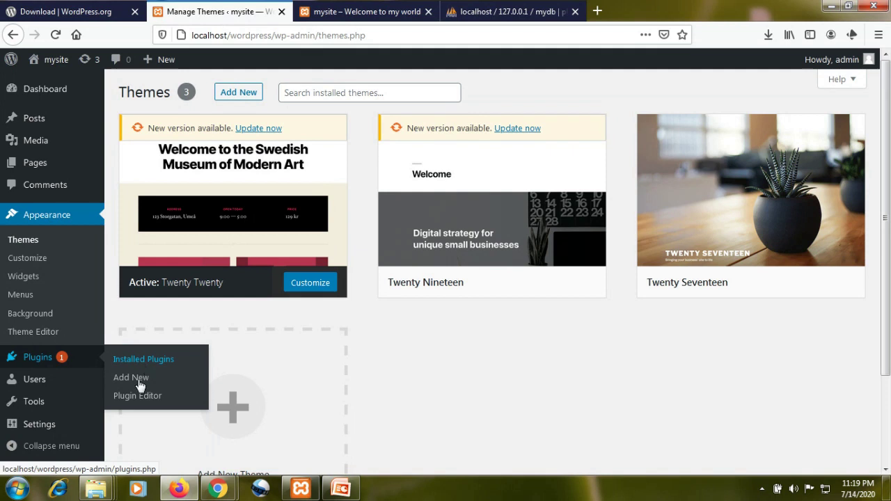
mouse_move(40, 382)
left_click(128, 359)
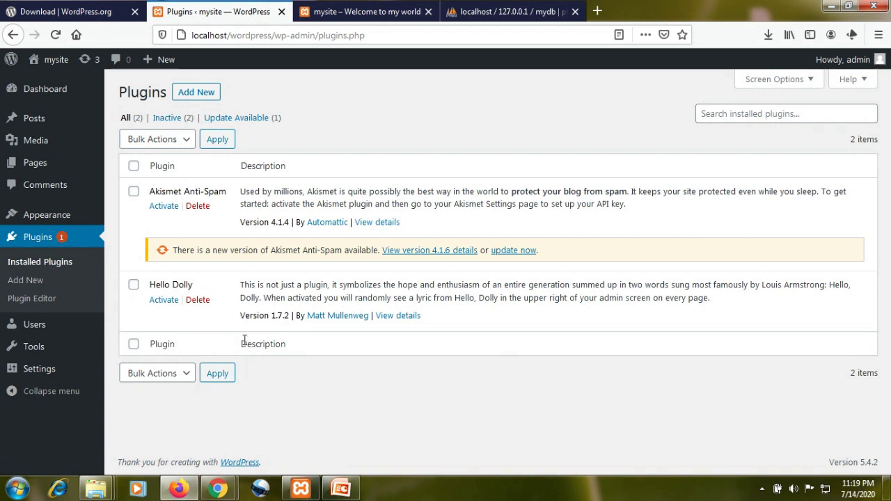
- Bring up the Installed Plugins list showing Akismet Anti-Spam 4.1.4 and Hello Dolly 1.7.2
mouse_move(28, 320)
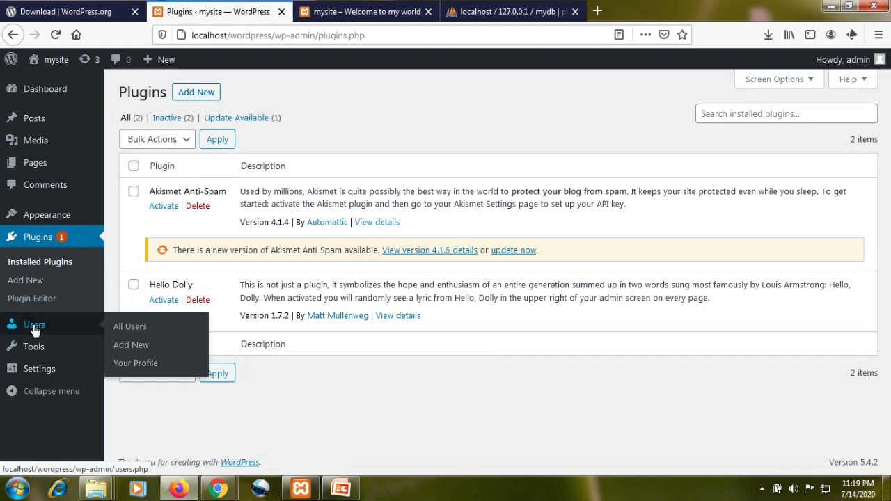
- Open the Add New user form from Users and look through its fields
left_click(34, 330)
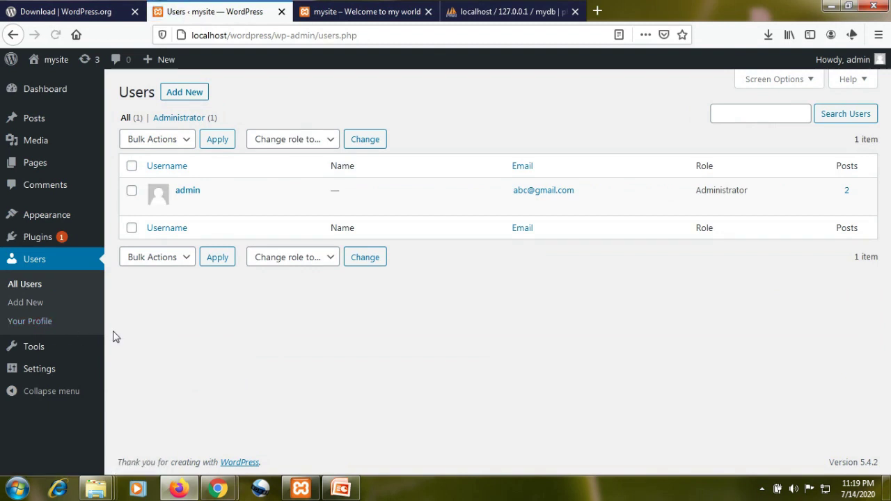
mouse_move(180, 201)
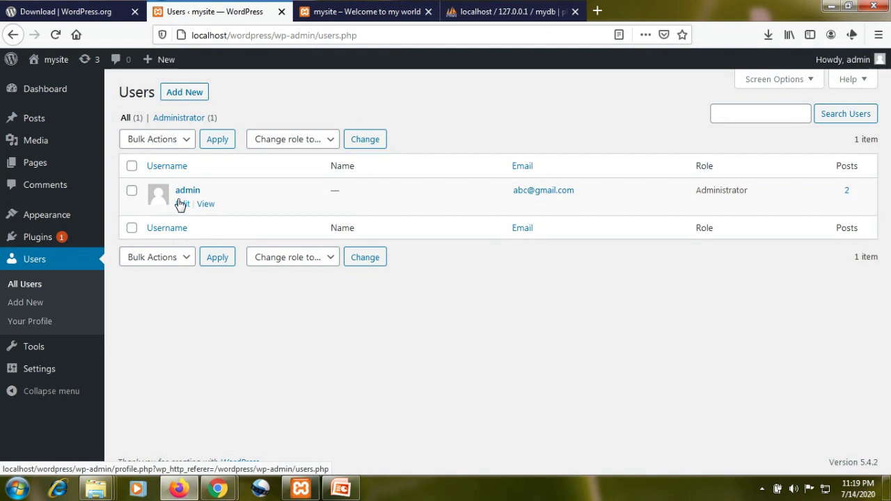
left_click(35, 306)
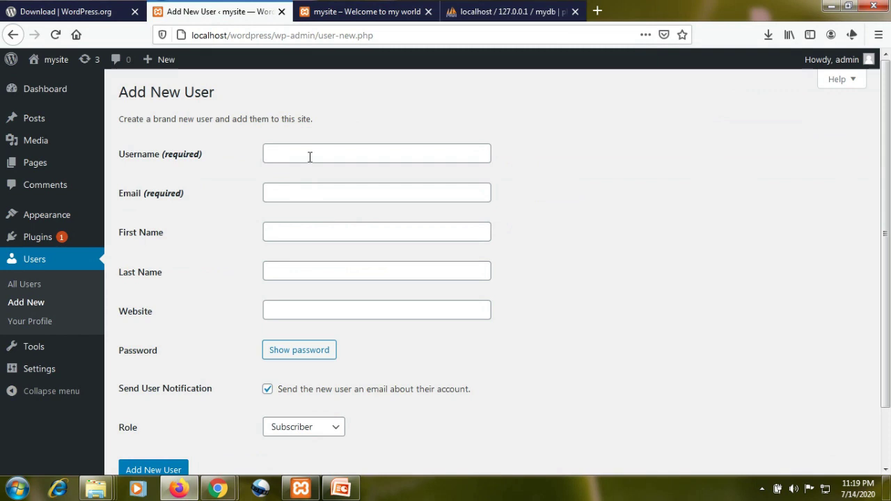
scroll(307, 209, "down", 2)
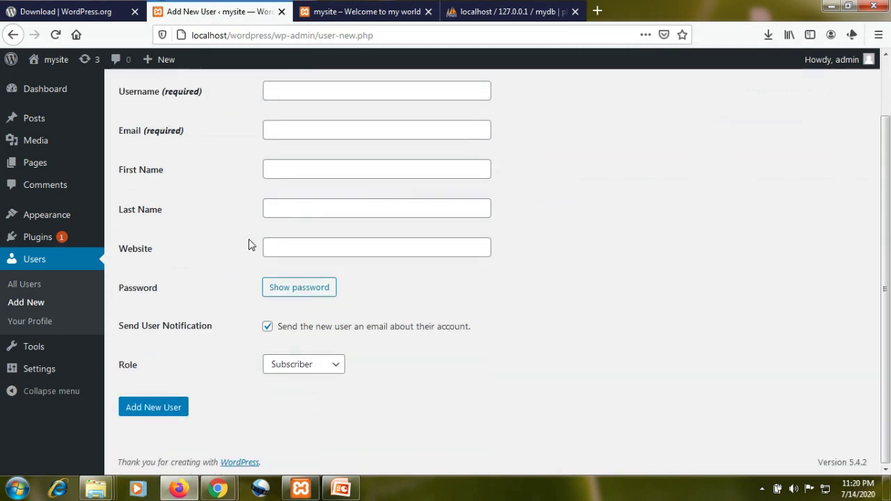
scroll(249, 244, "up", 1)
scroll(249, 243, "up", 1)
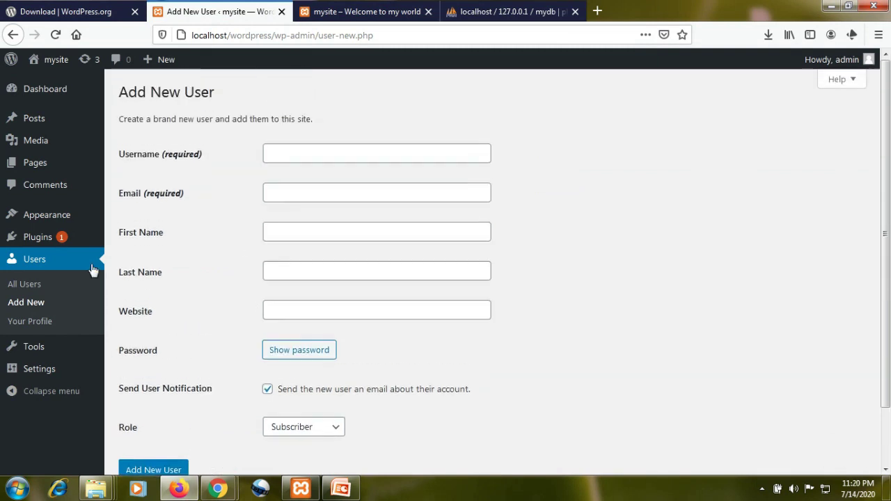
- Return to All Users with its single Administrator account, declining Firefox's save-login prompt
left_click(25, 285)
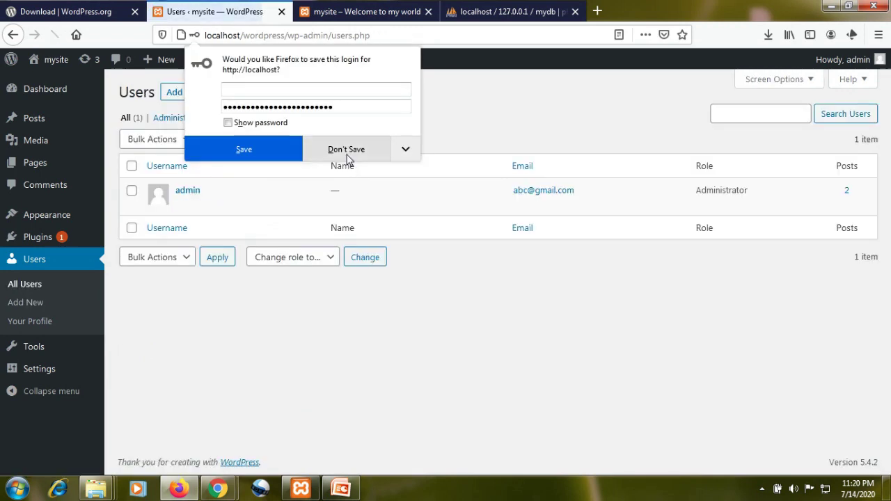
left_click(349, 158)
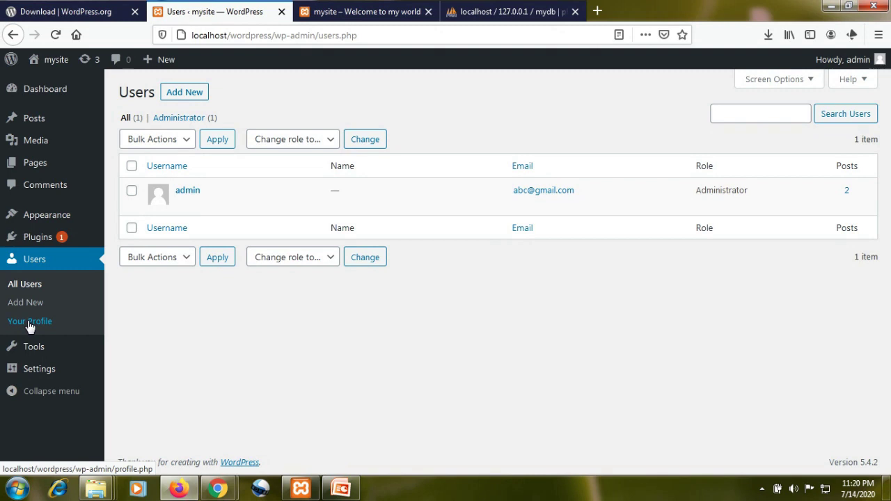
mouse_move(37, 352)
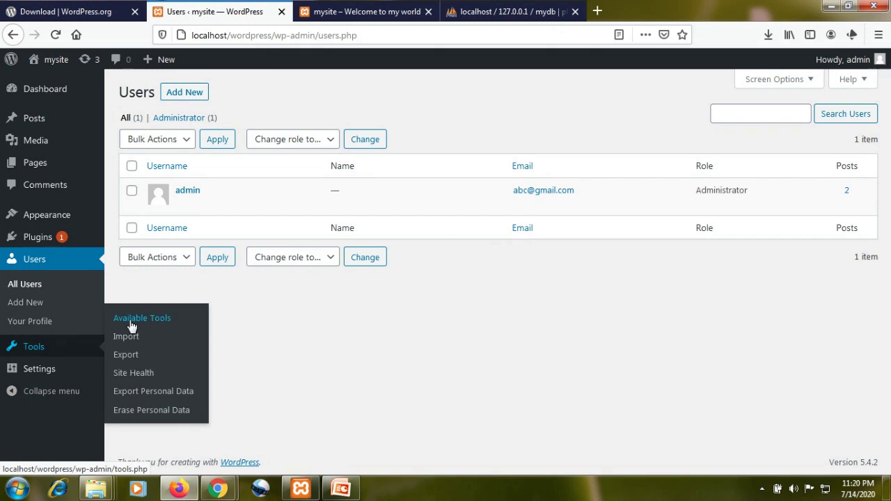
- Review Site Health's critical issue and improvements, then show the 'The New UMoMA Opens its Doors' front page
left_click(142, 381)
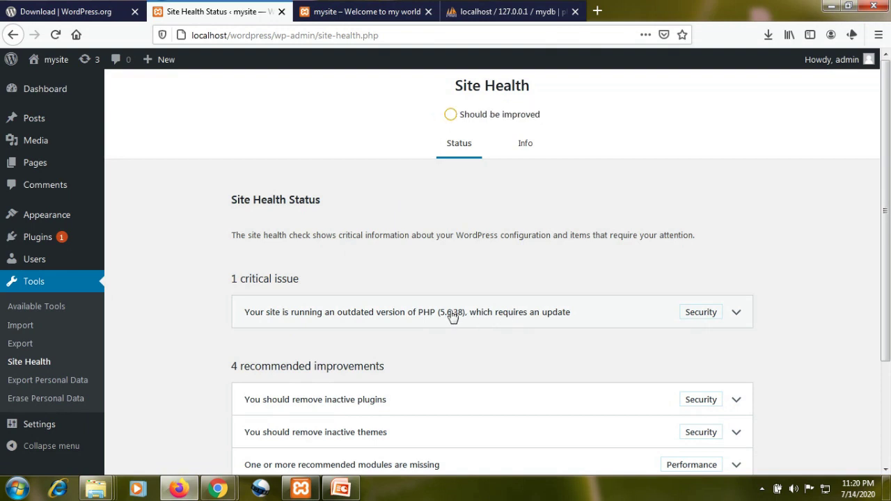
scroll(450, 333, "down", 4)
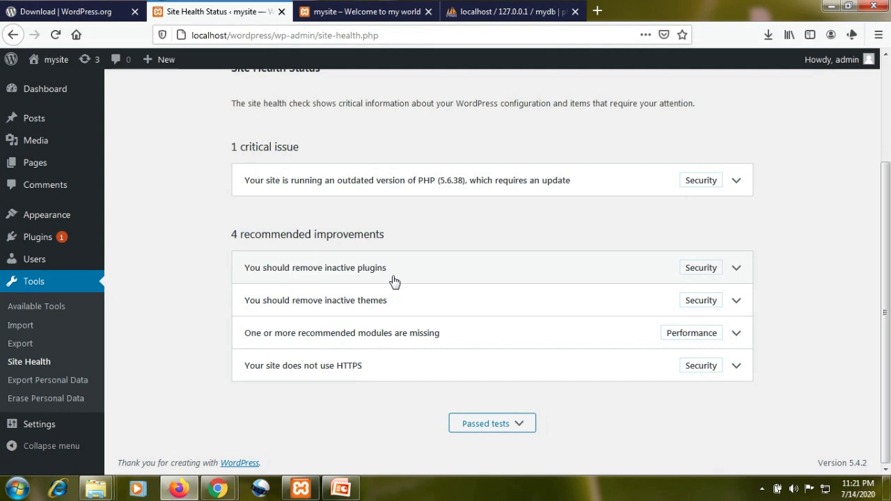
scroll(348, 418, "up", 2)
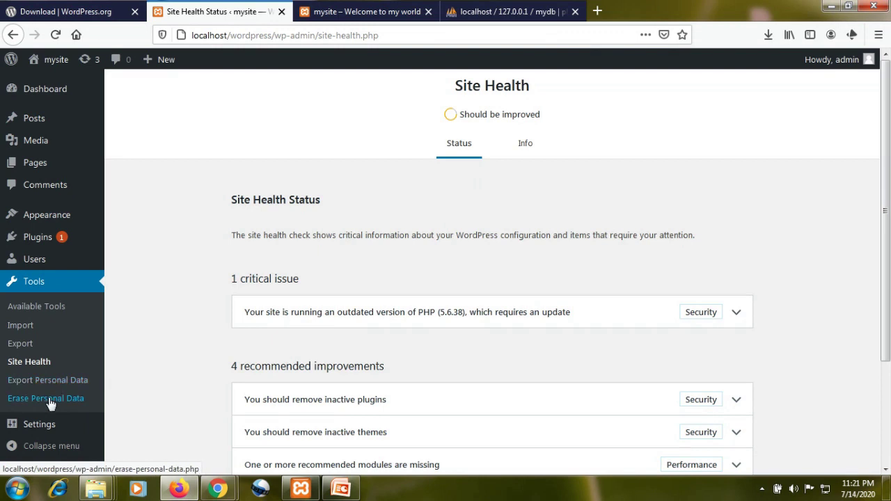
mouse_move(51, 426)
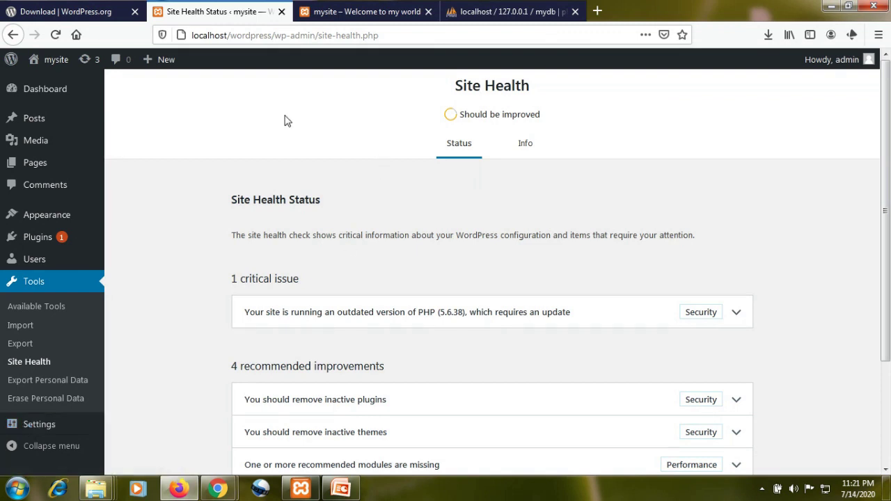
left_click(346, 11)
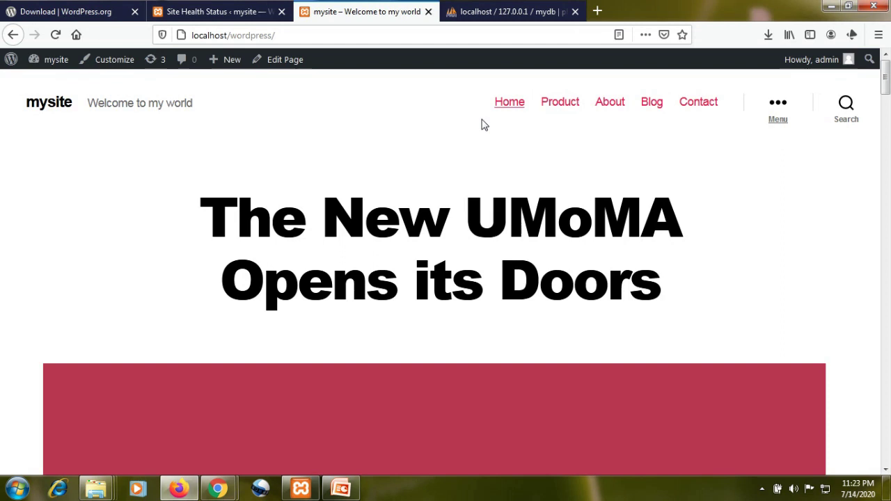
- List the 12 wp_ tables in phpMyAdmin's mydb, then return to the mysite front page
left_click(491, 14)
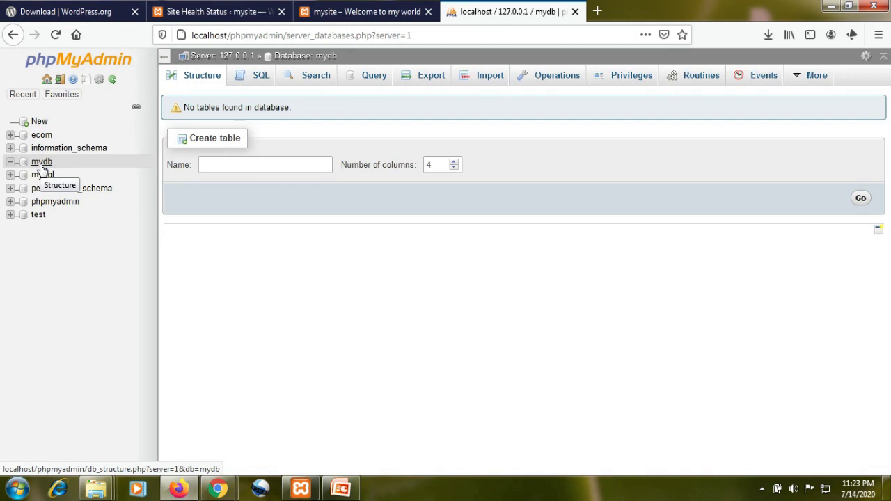
left_click(42, 164)
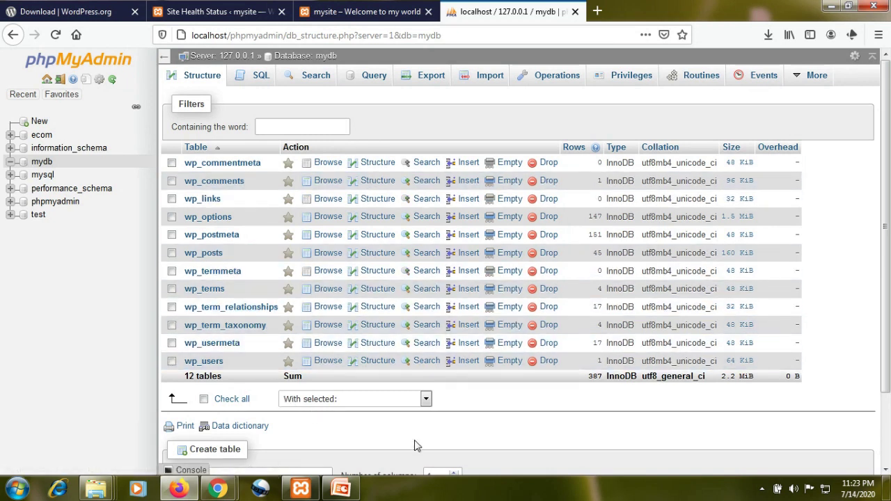
left_click(370, 16)
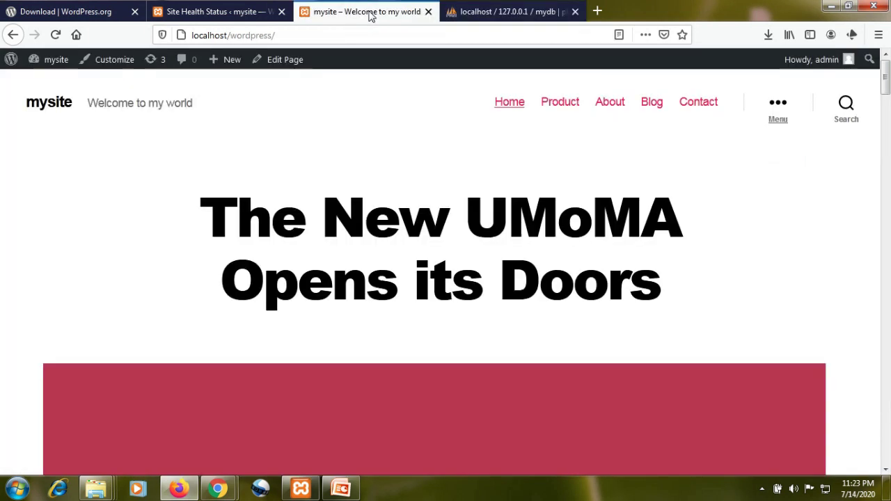